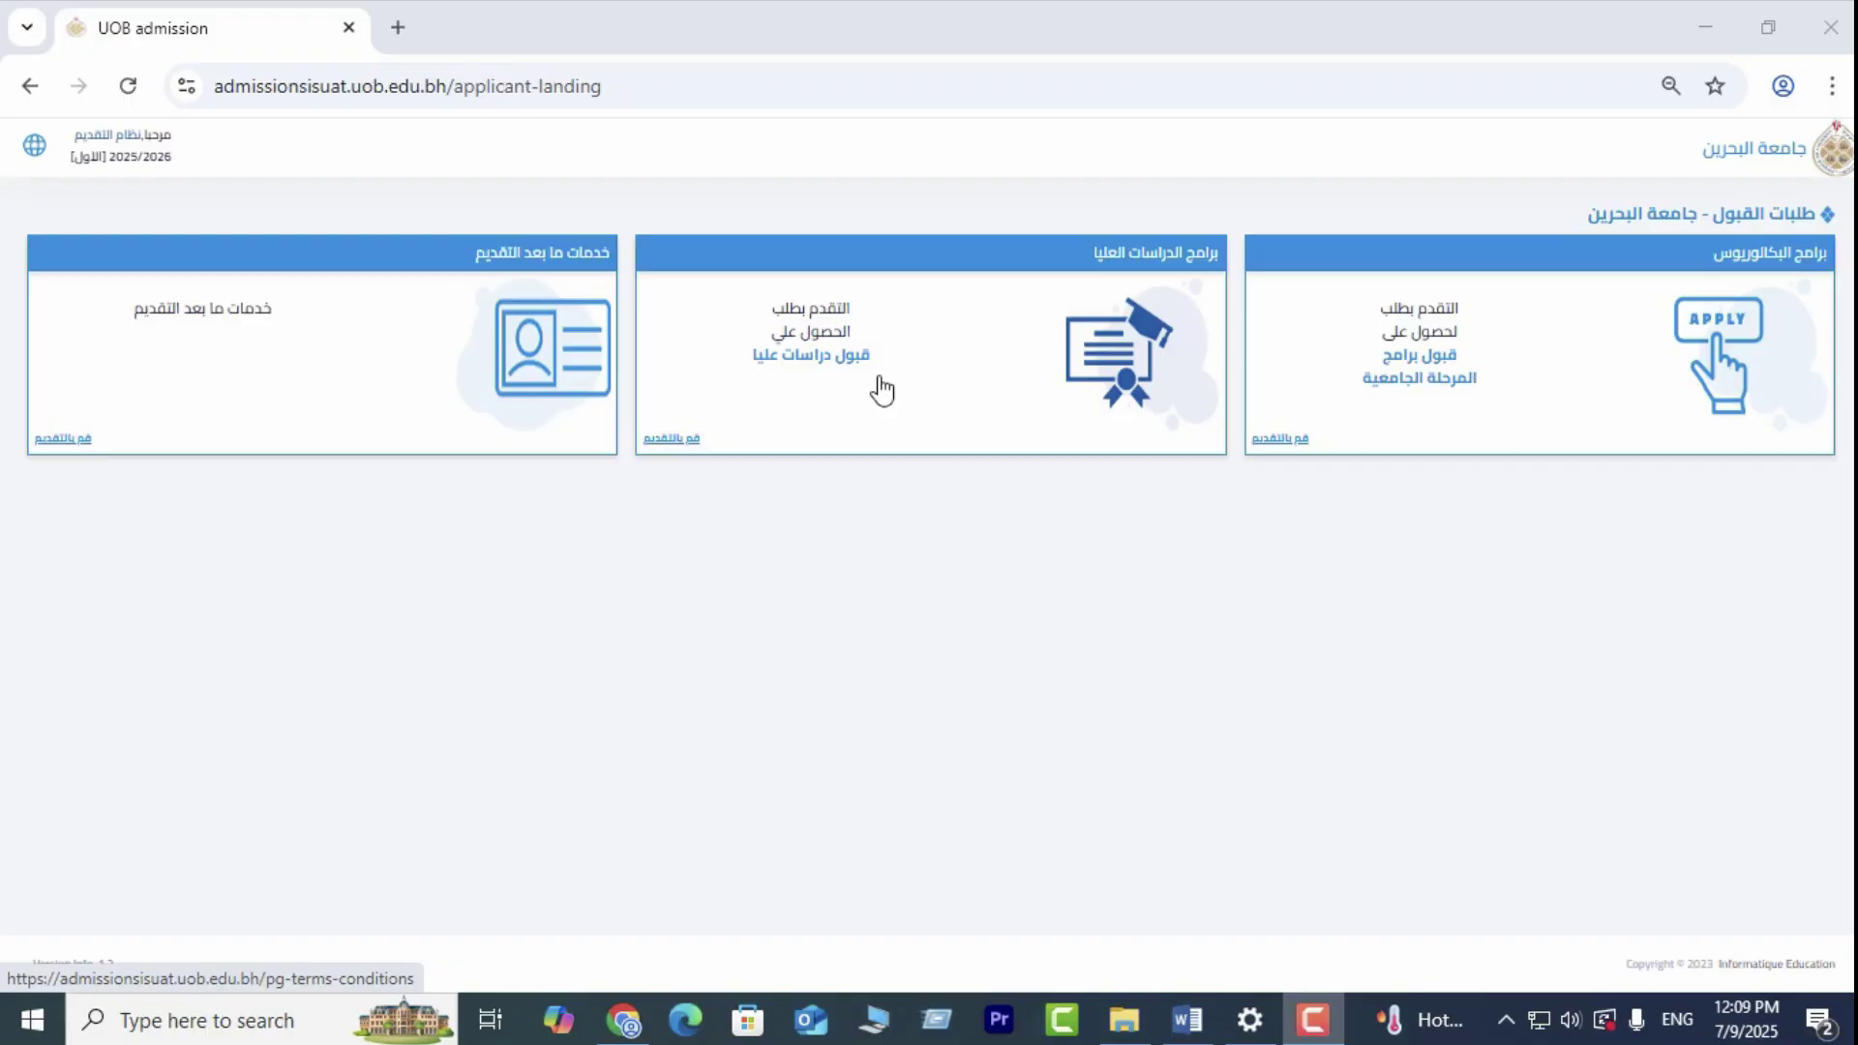
# Start a postgraduate application and select the postgraduate enrollment request type (17.03.2025–10.07.2025).
pyautogui.click(884, 389)
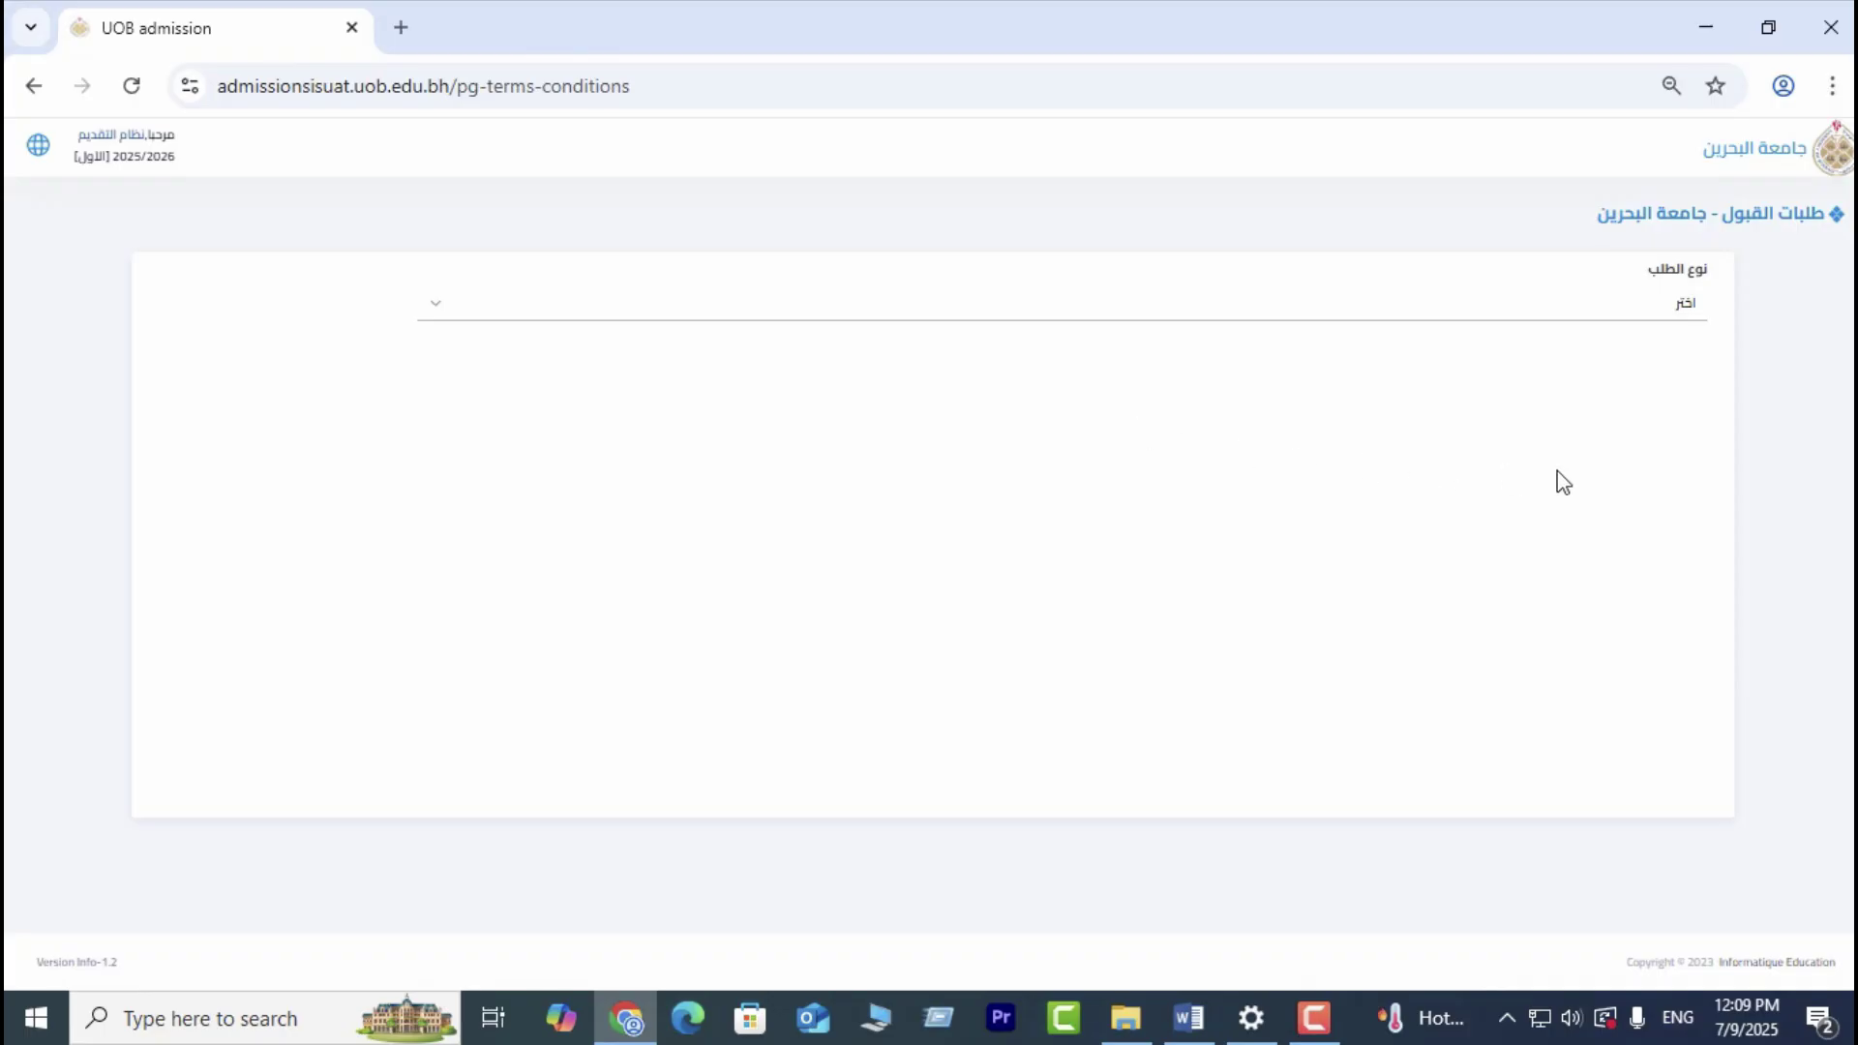
pyautogui.click(1536, 313)
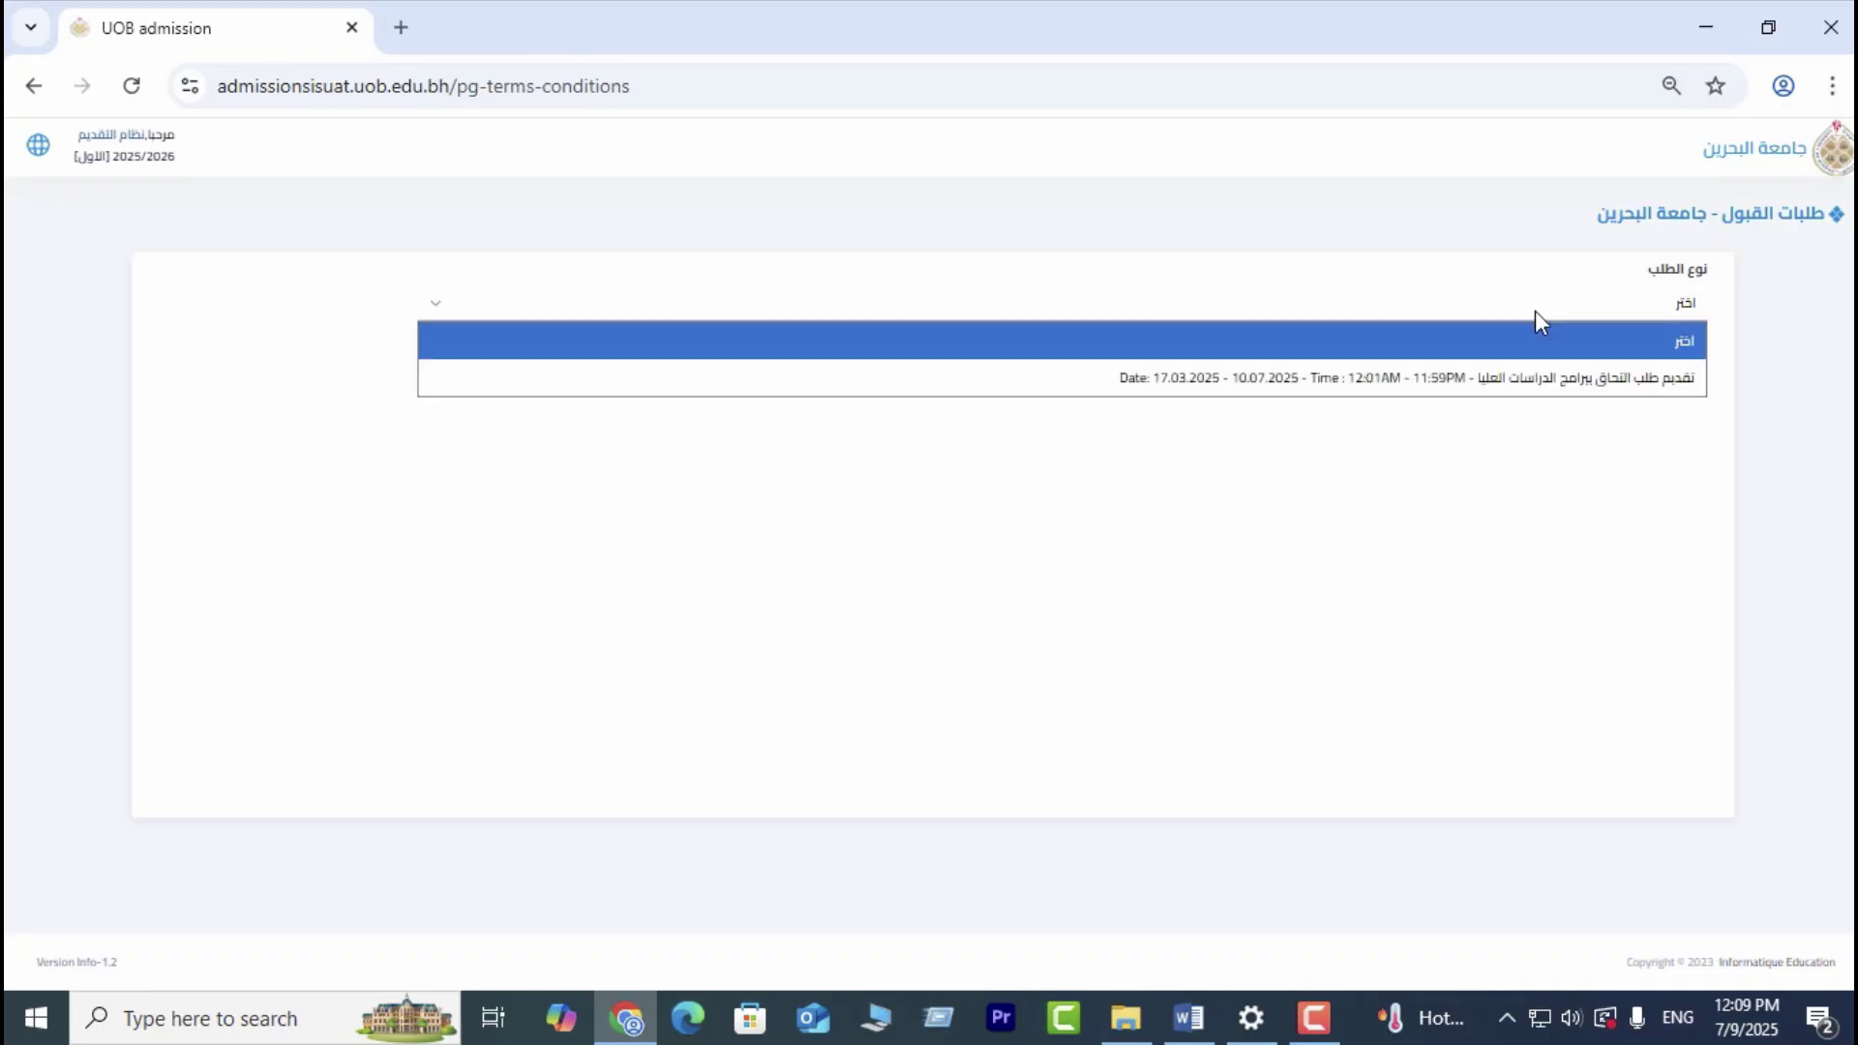
pyautogui.click(1499, 379)
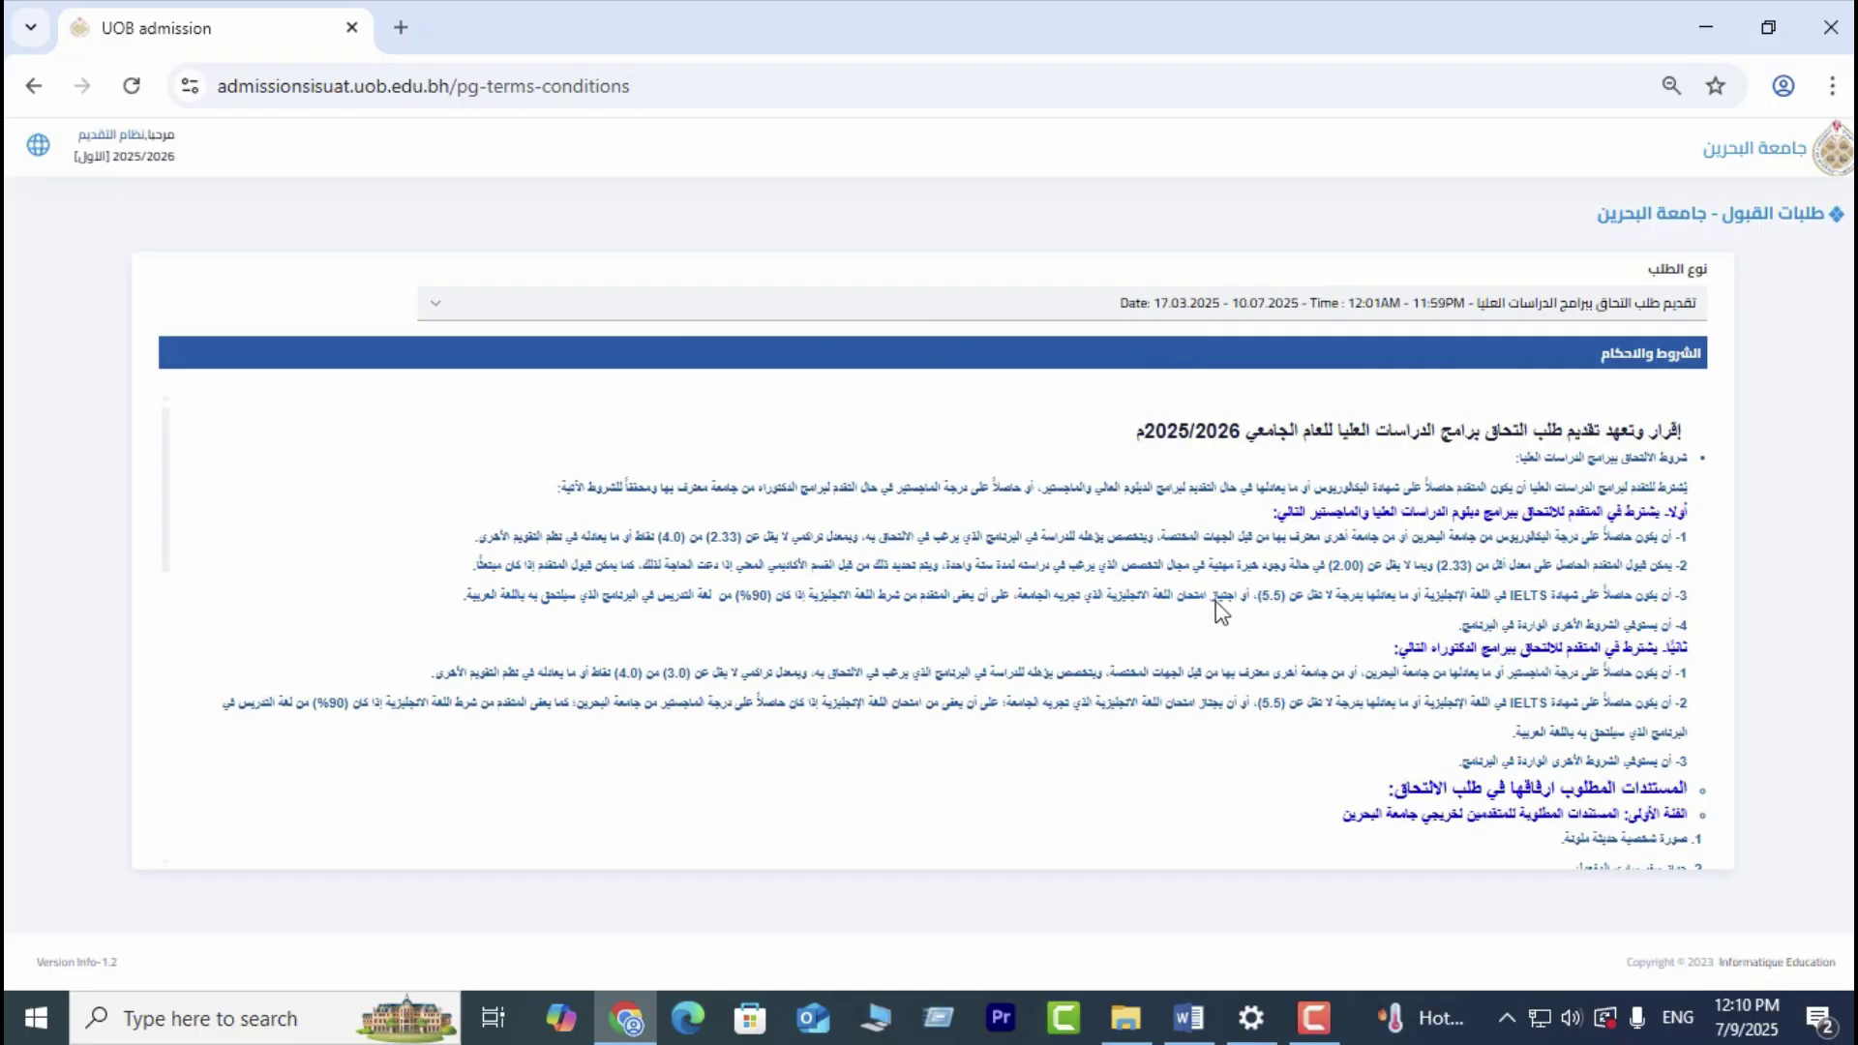
pyautogui.scroll(-3, 1257, 602)
pyautogui.scroll(-10, 1258, 602)
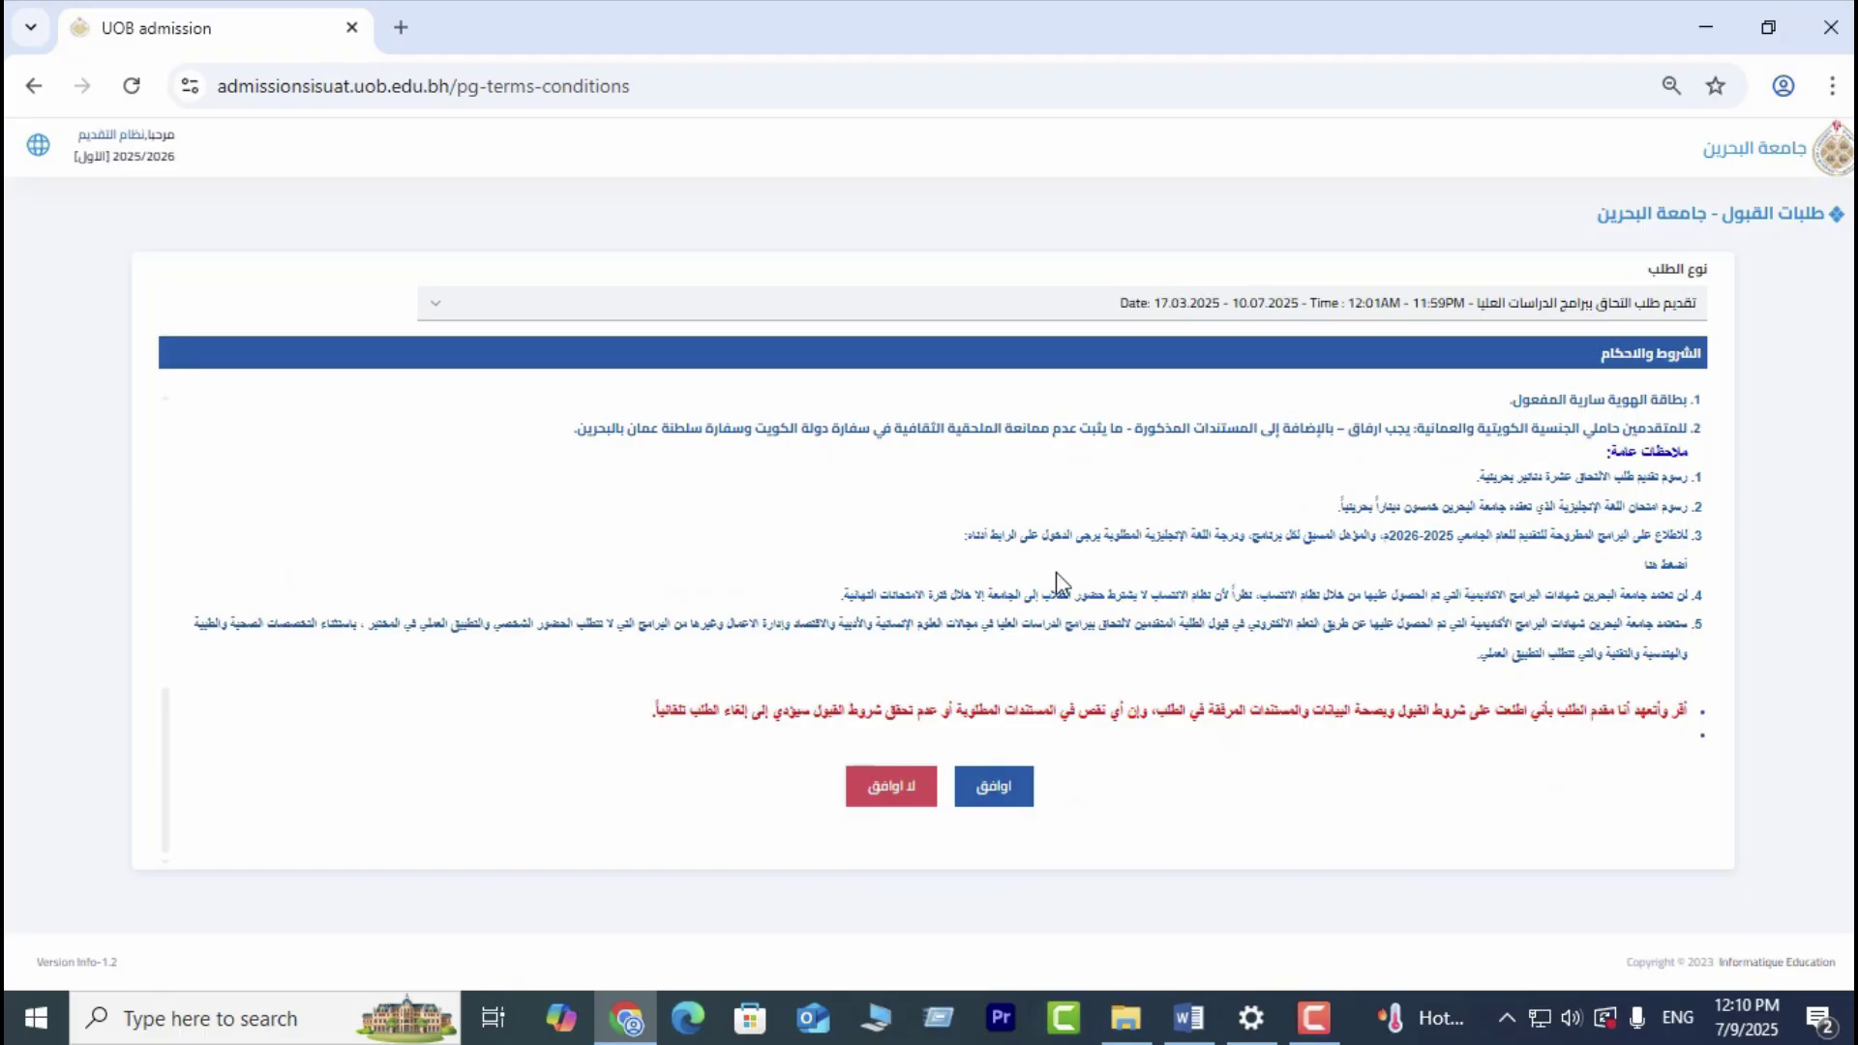
# Agree to the 2025/2026 terms and submit the applicant's CPR number.
pyautogui.click(994, 786)
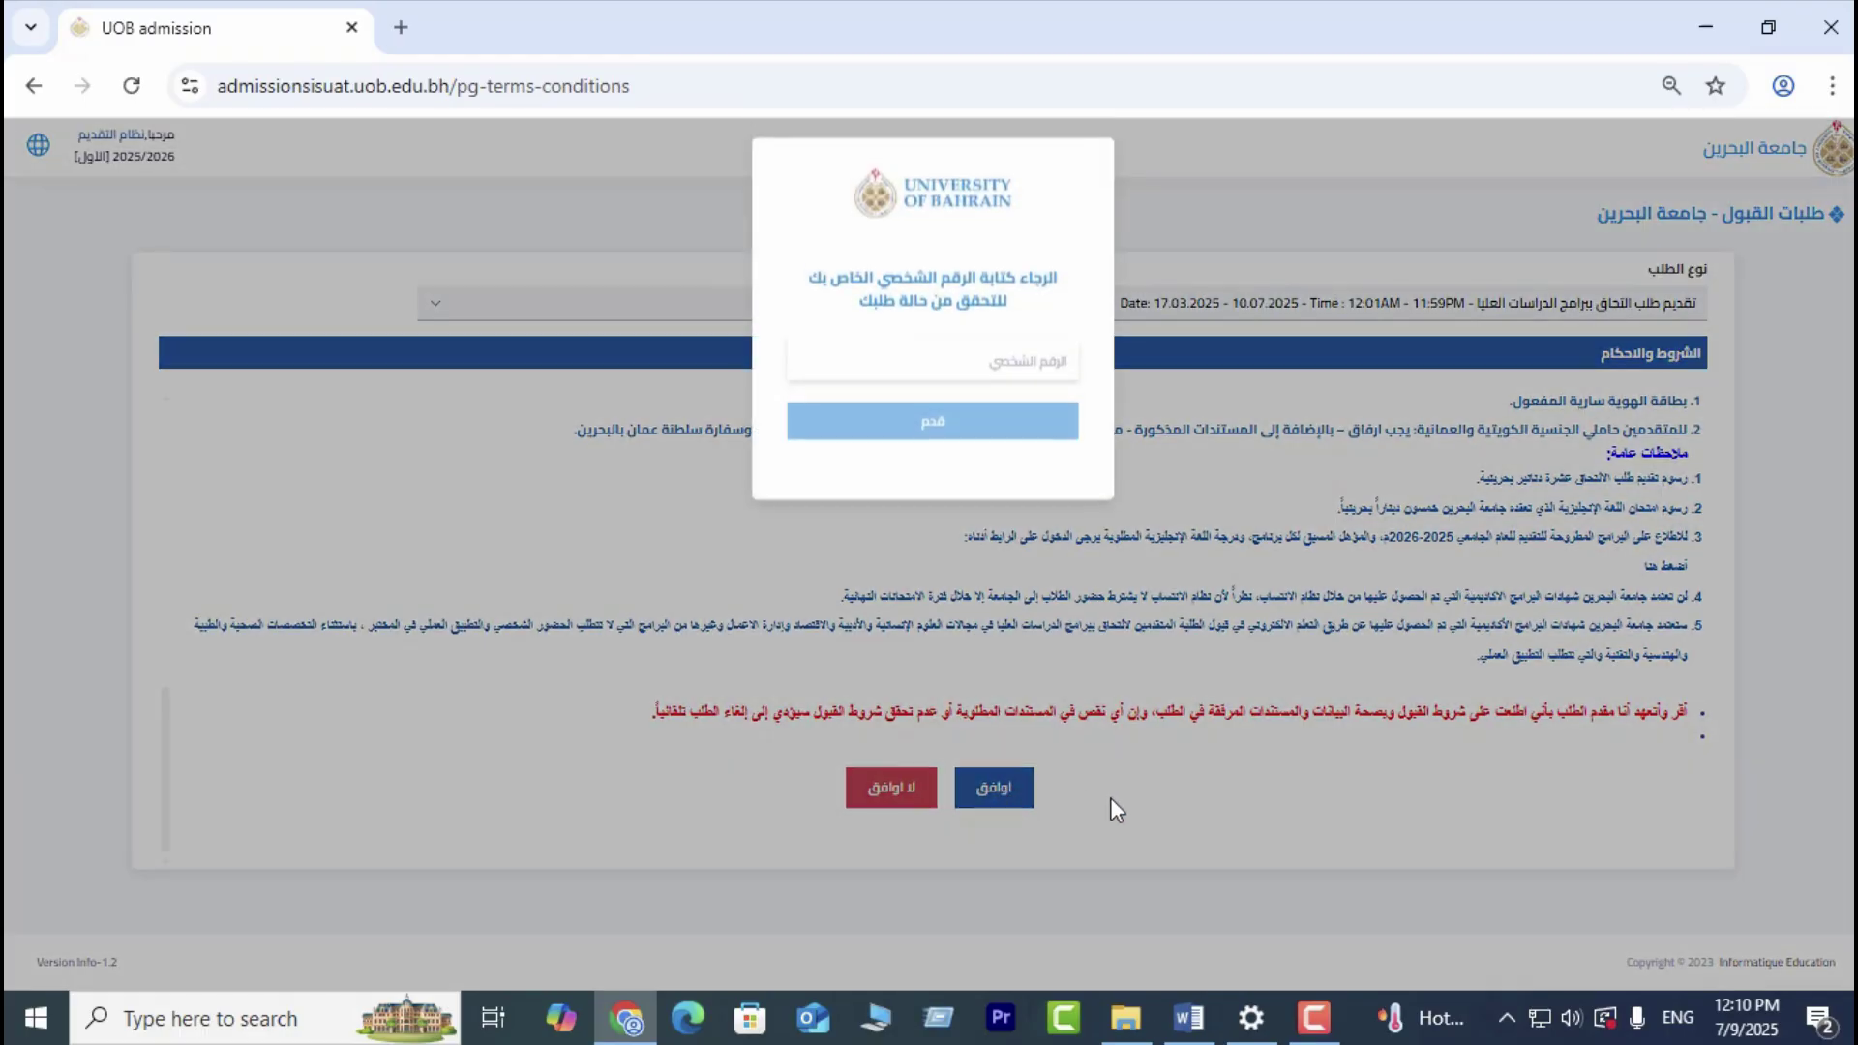
pyautogui.click(995, 366)
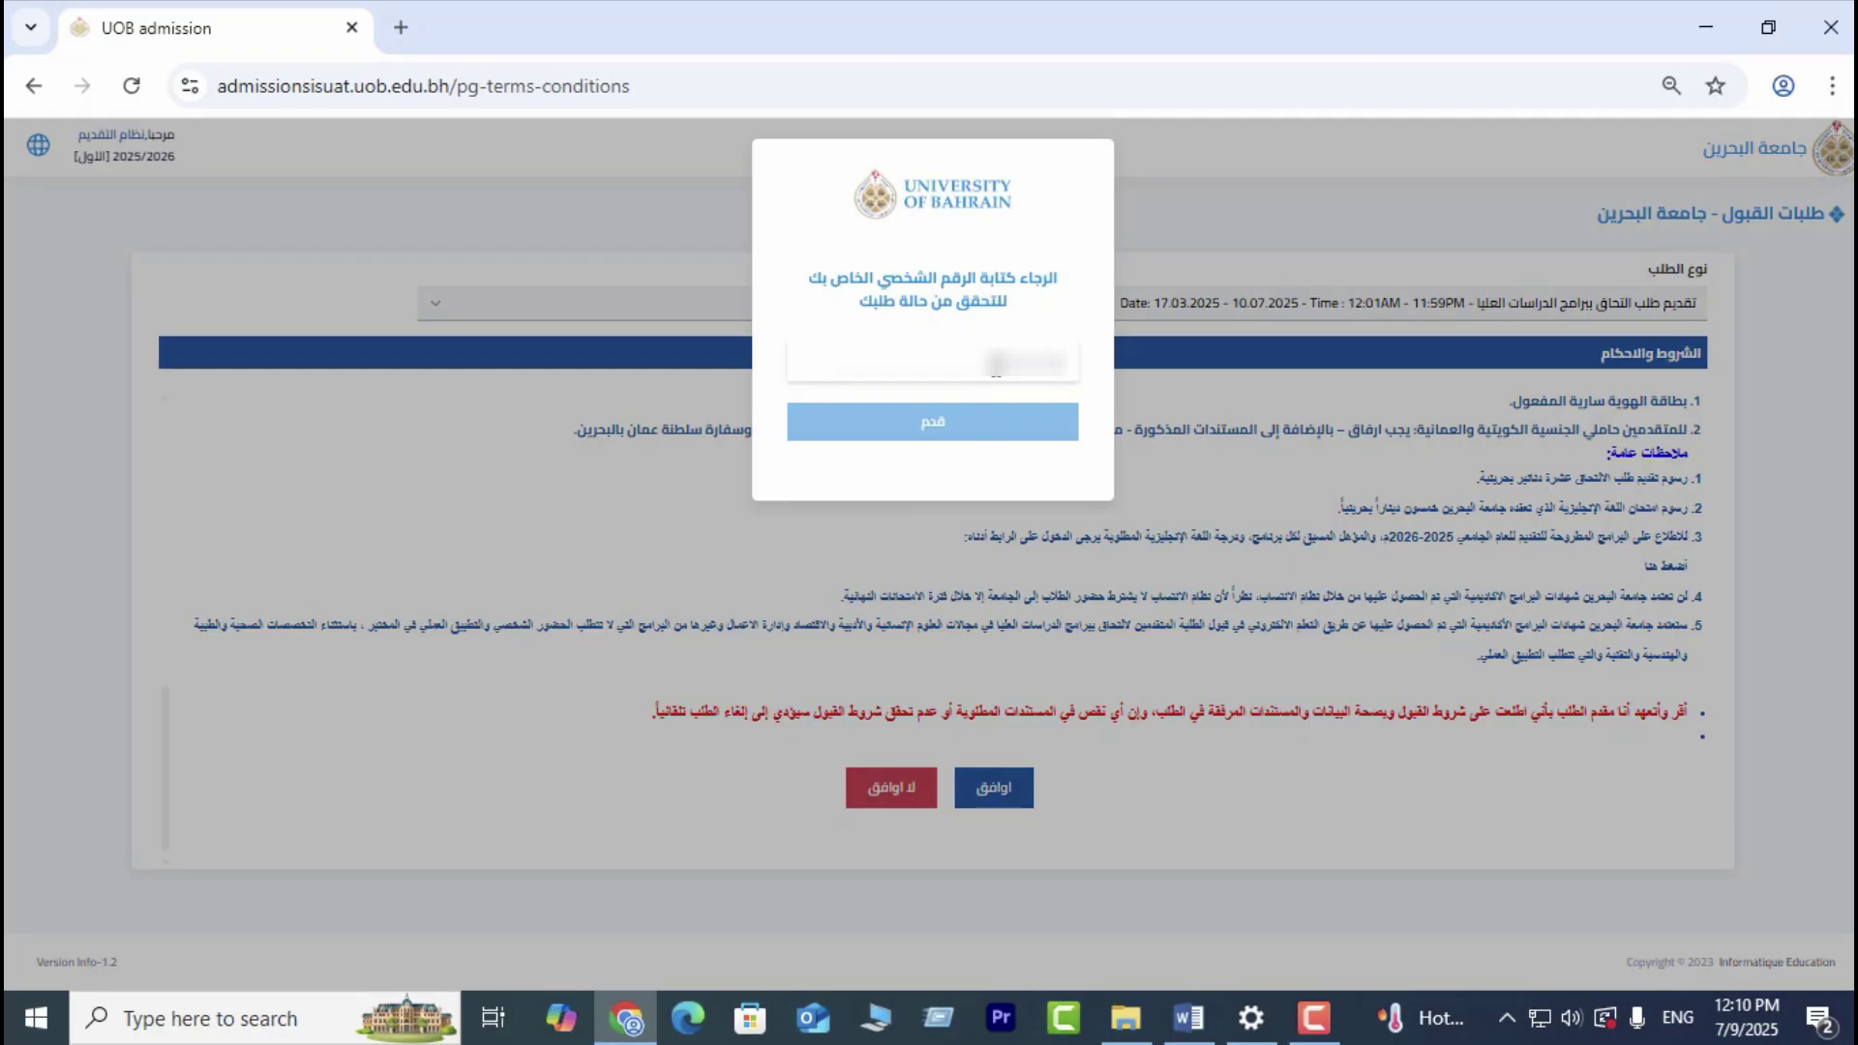
pyautogui.write('000000000')
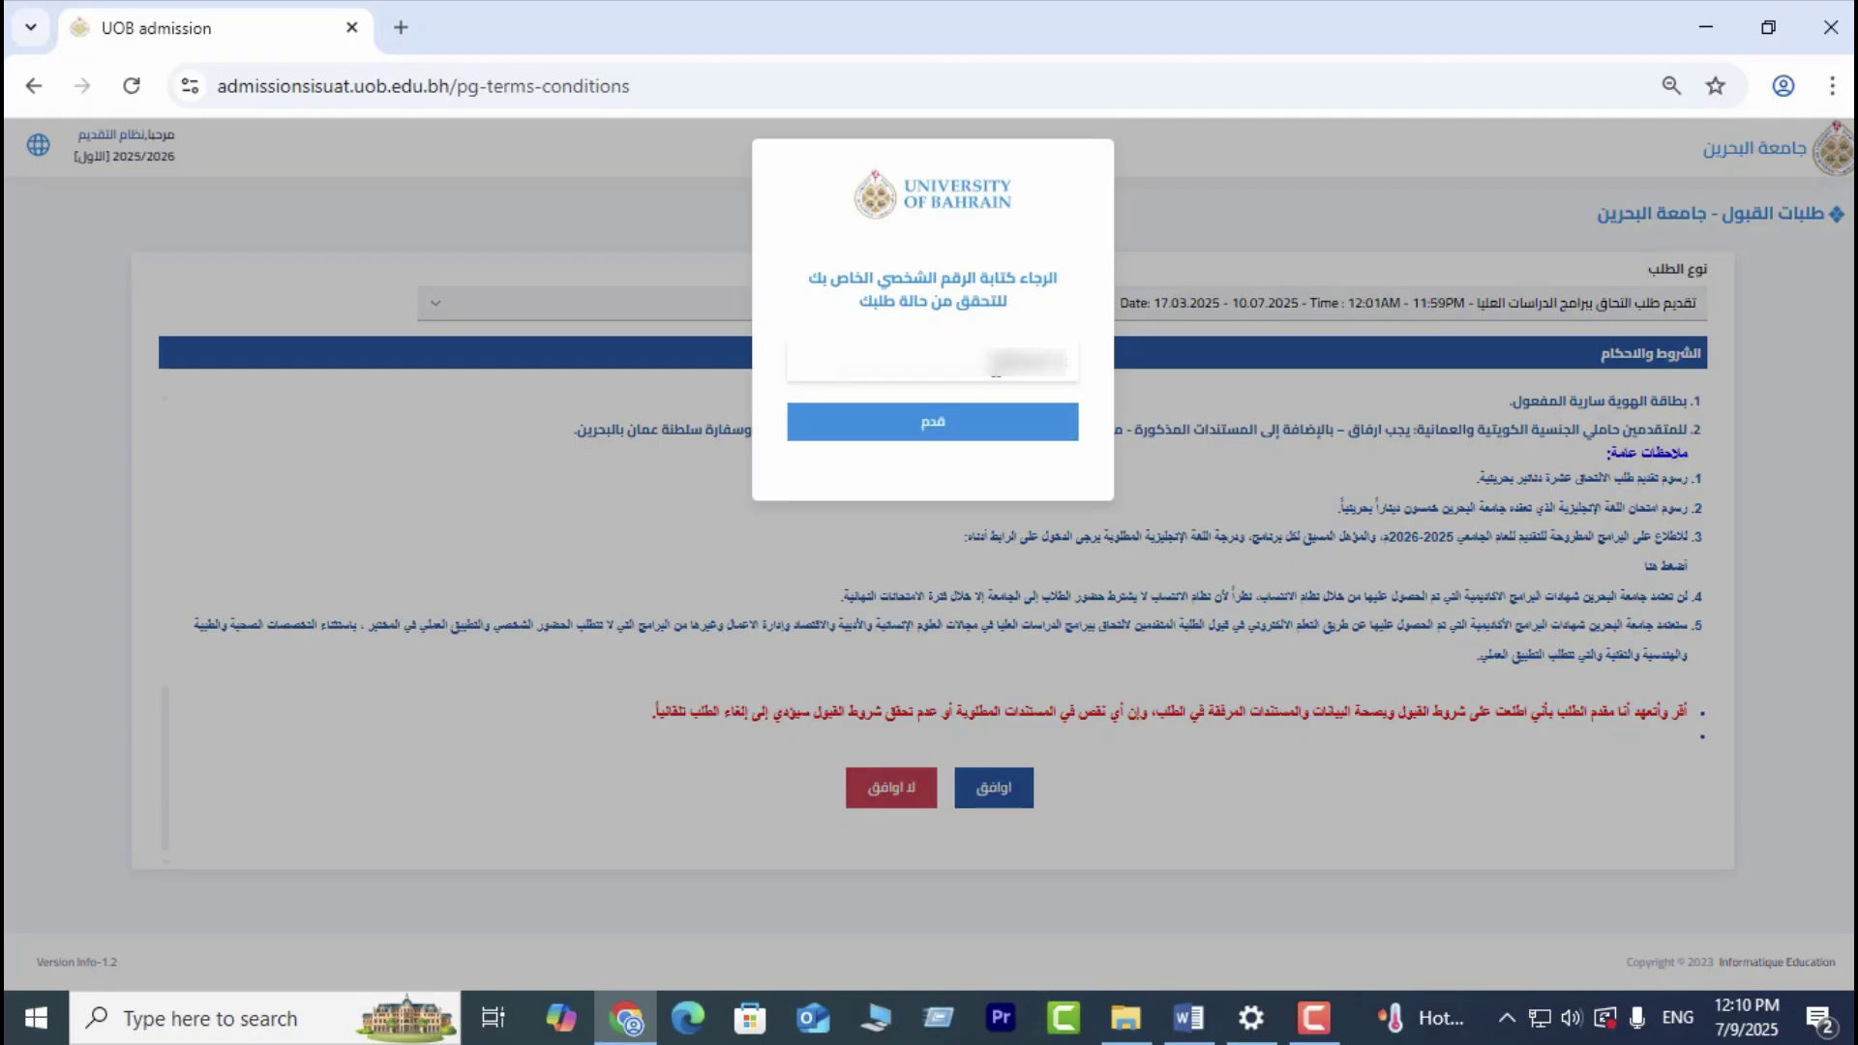
pyautogui.click(1004, 423)
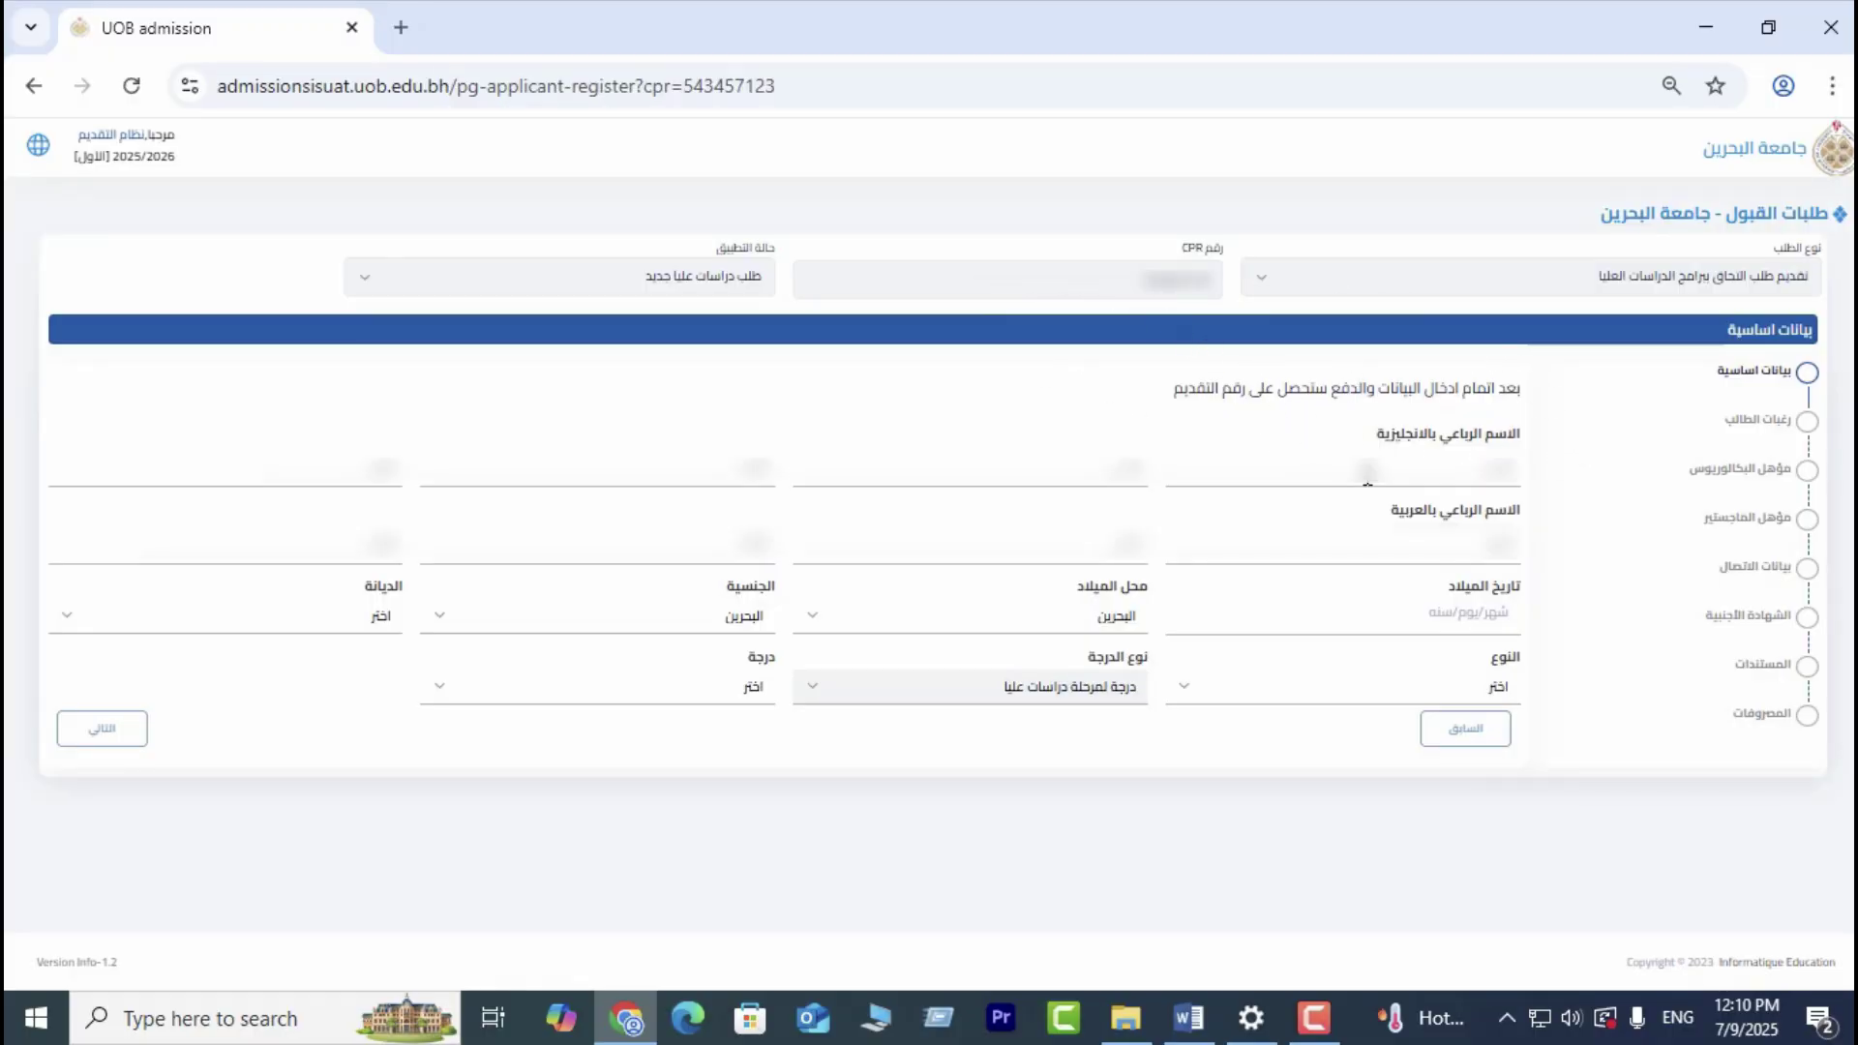
# Fill in the applicant's English and Arabic name fields.
pyautogui.click(1375, 473)
pyautogui.write('name')
pyautogui.press('Tab')
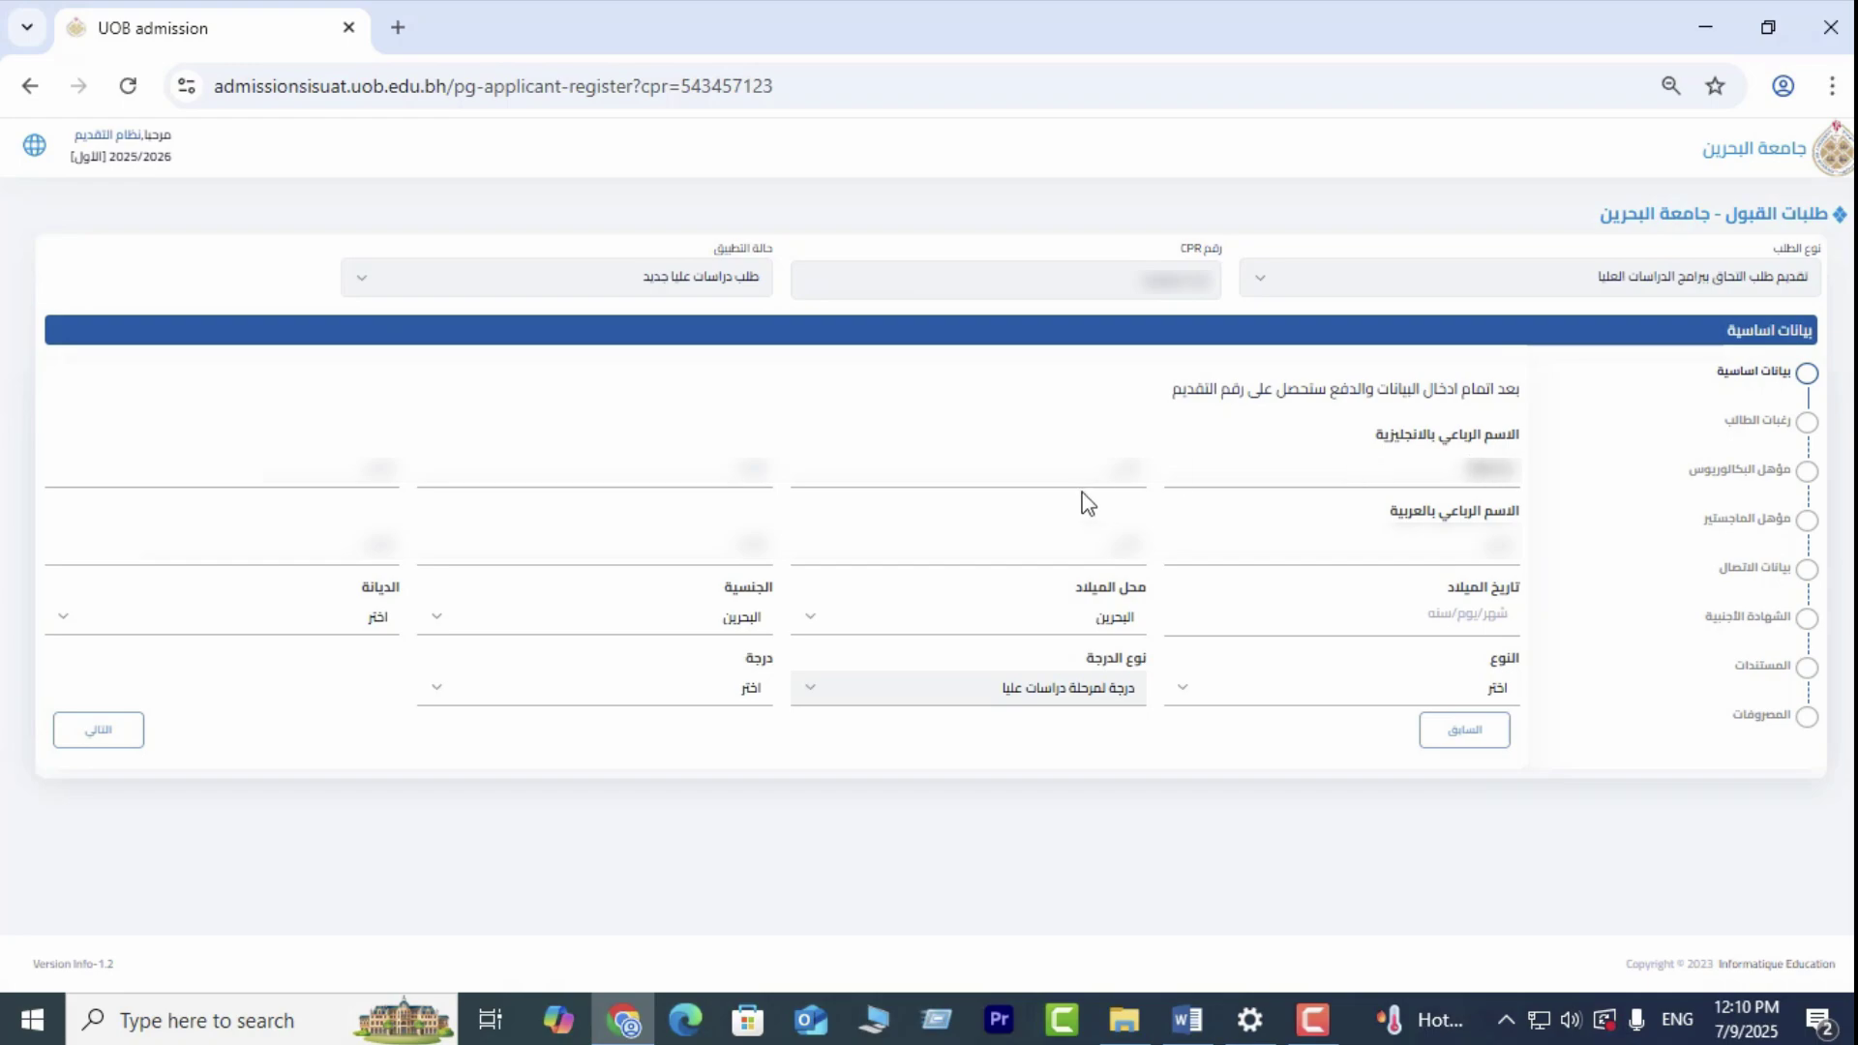
pyautogui.write('name')
pyautogui.press('Tab')
pyautogui.write('name')
pyautogui.press('Tab')
pyautogui.write('name')
pyautogui.press('Tab')
pyautogui.write('name')
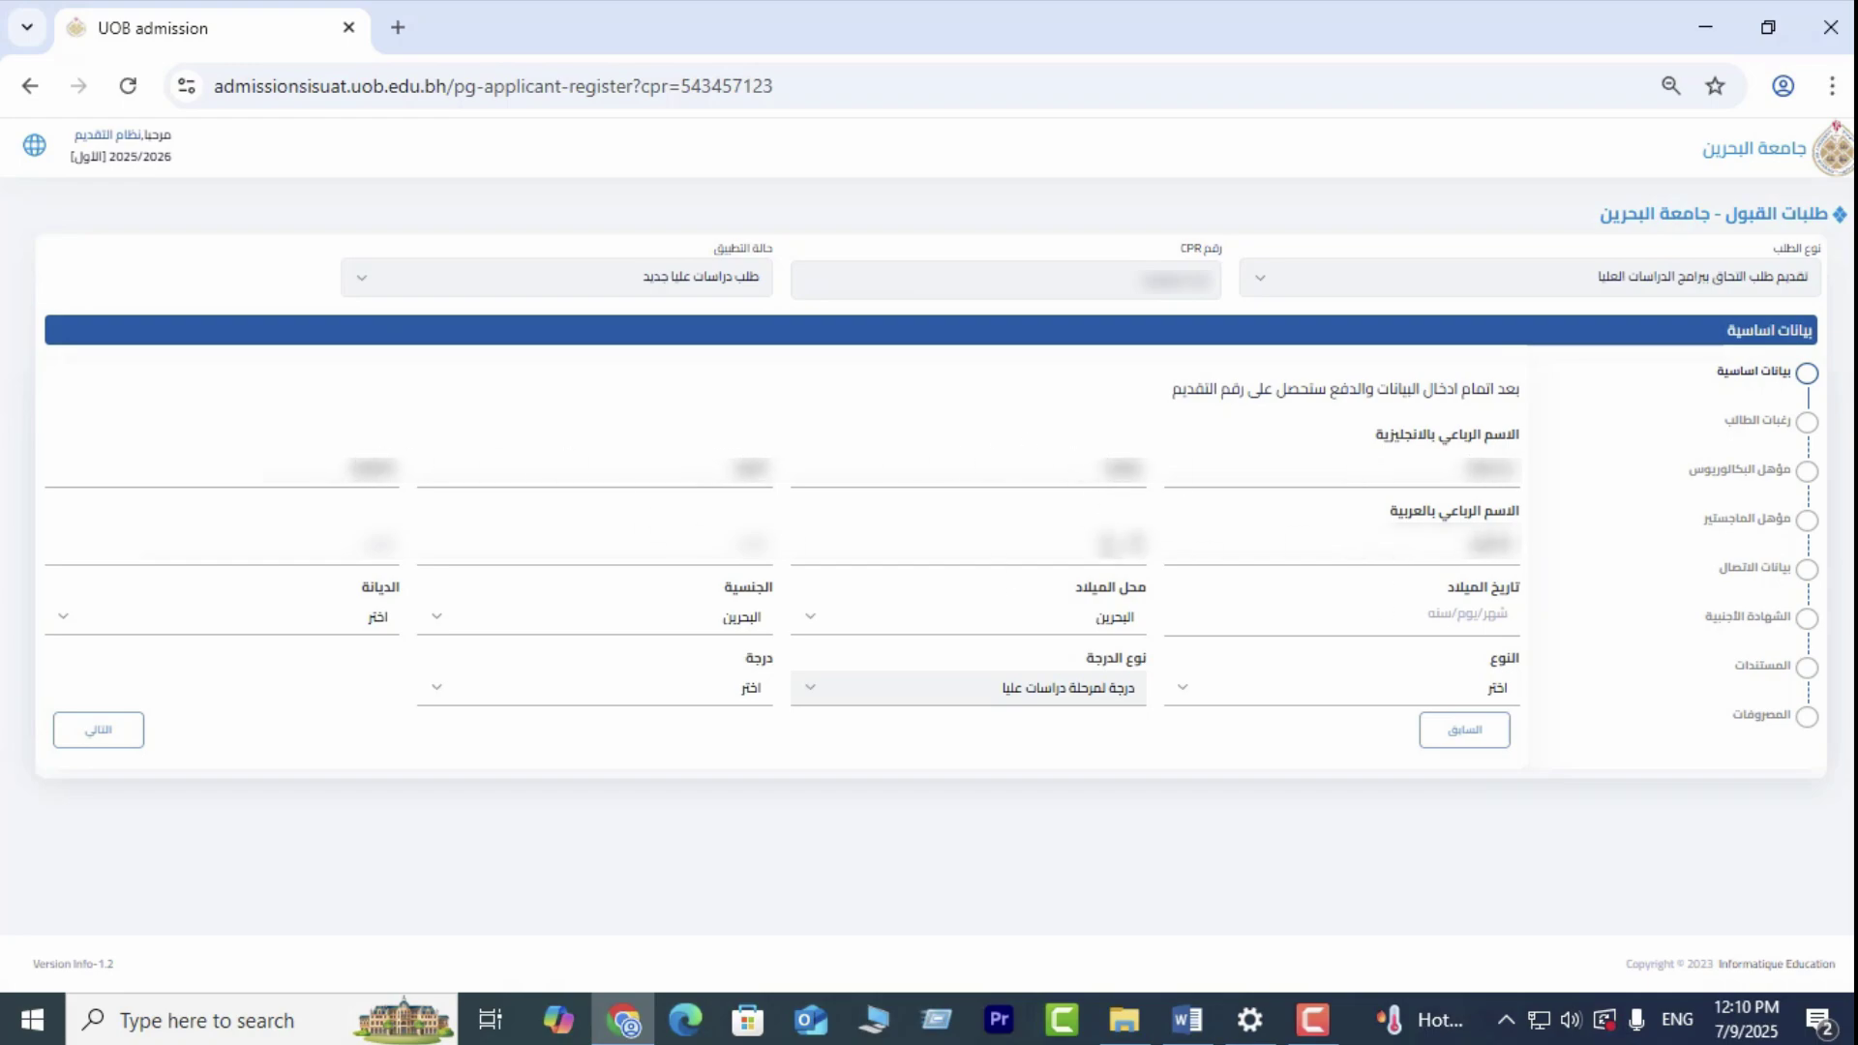
pyautogui.press('Tab')
pyautogui.write('name')
pyautogui.press('Tab')
pyautogui.write('name')
pyautogui.press('Tab')
pyautogui.write('name')
pyautogui.click(1414, 622)
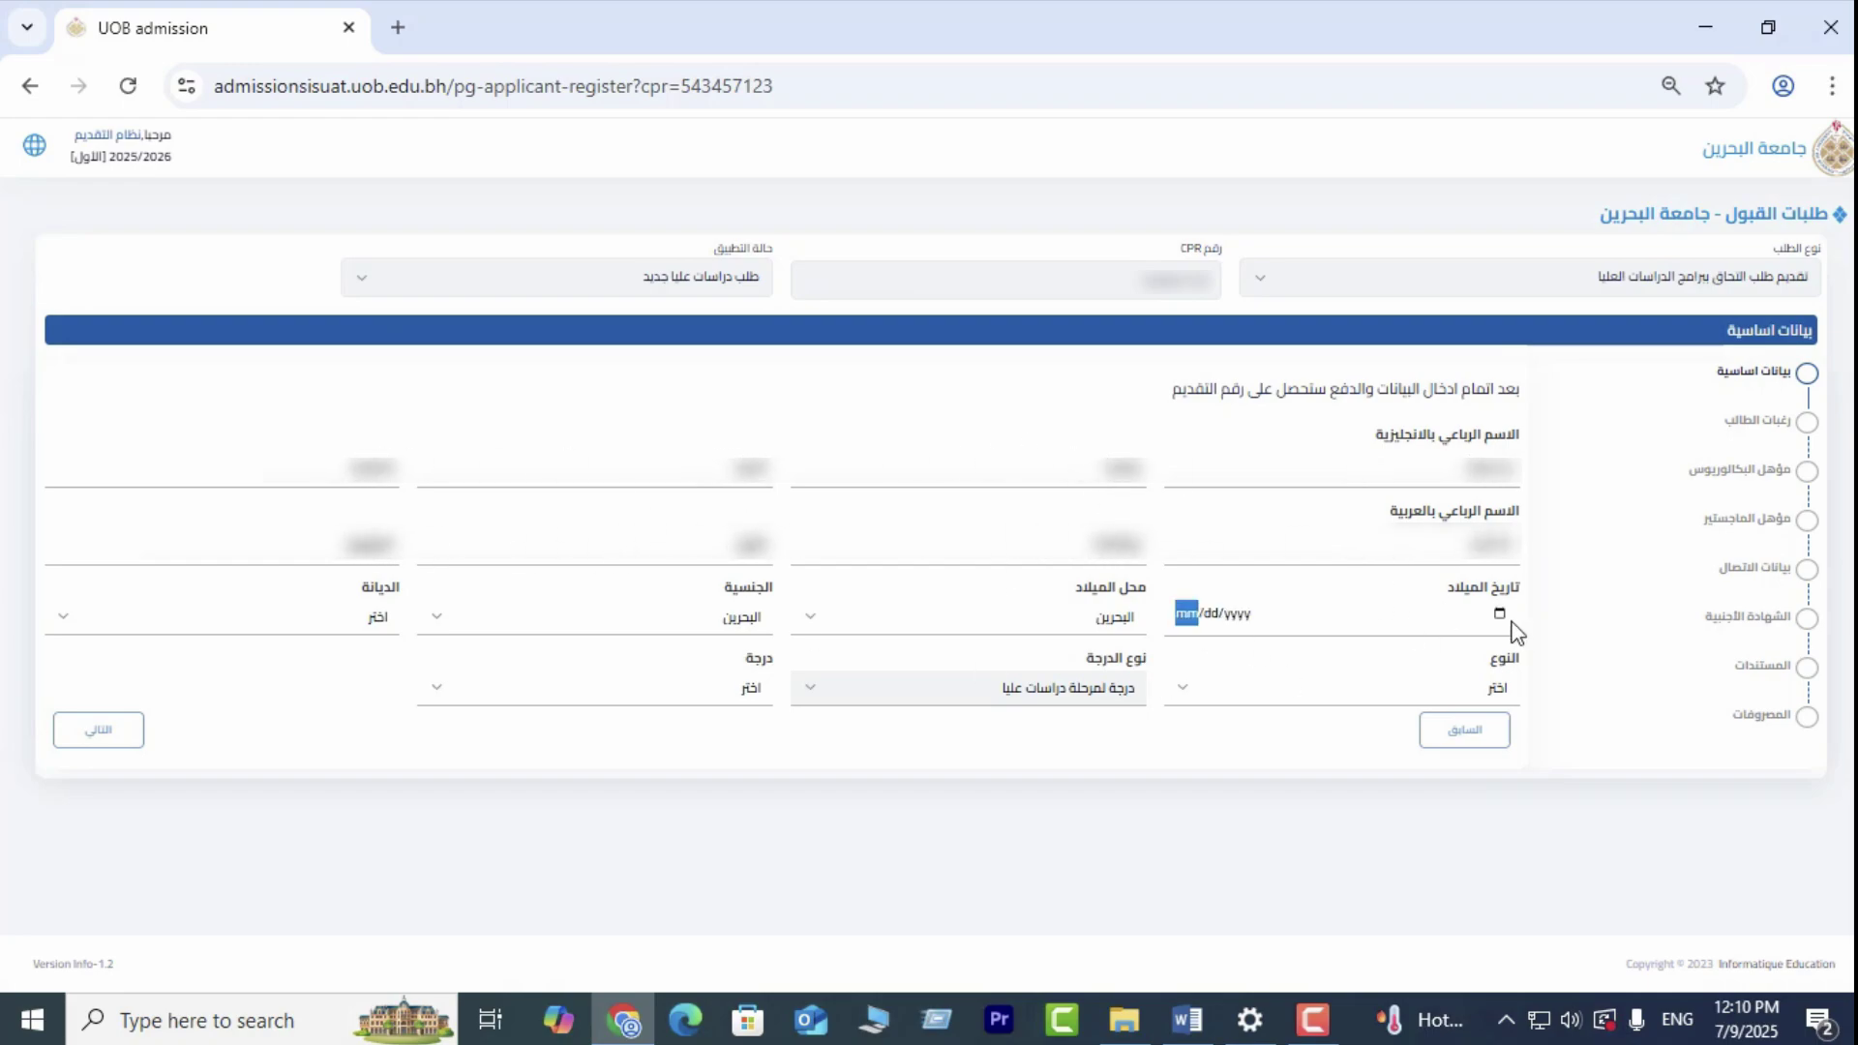
pyautogui.write('07242025')
pyautogui.write('2000')
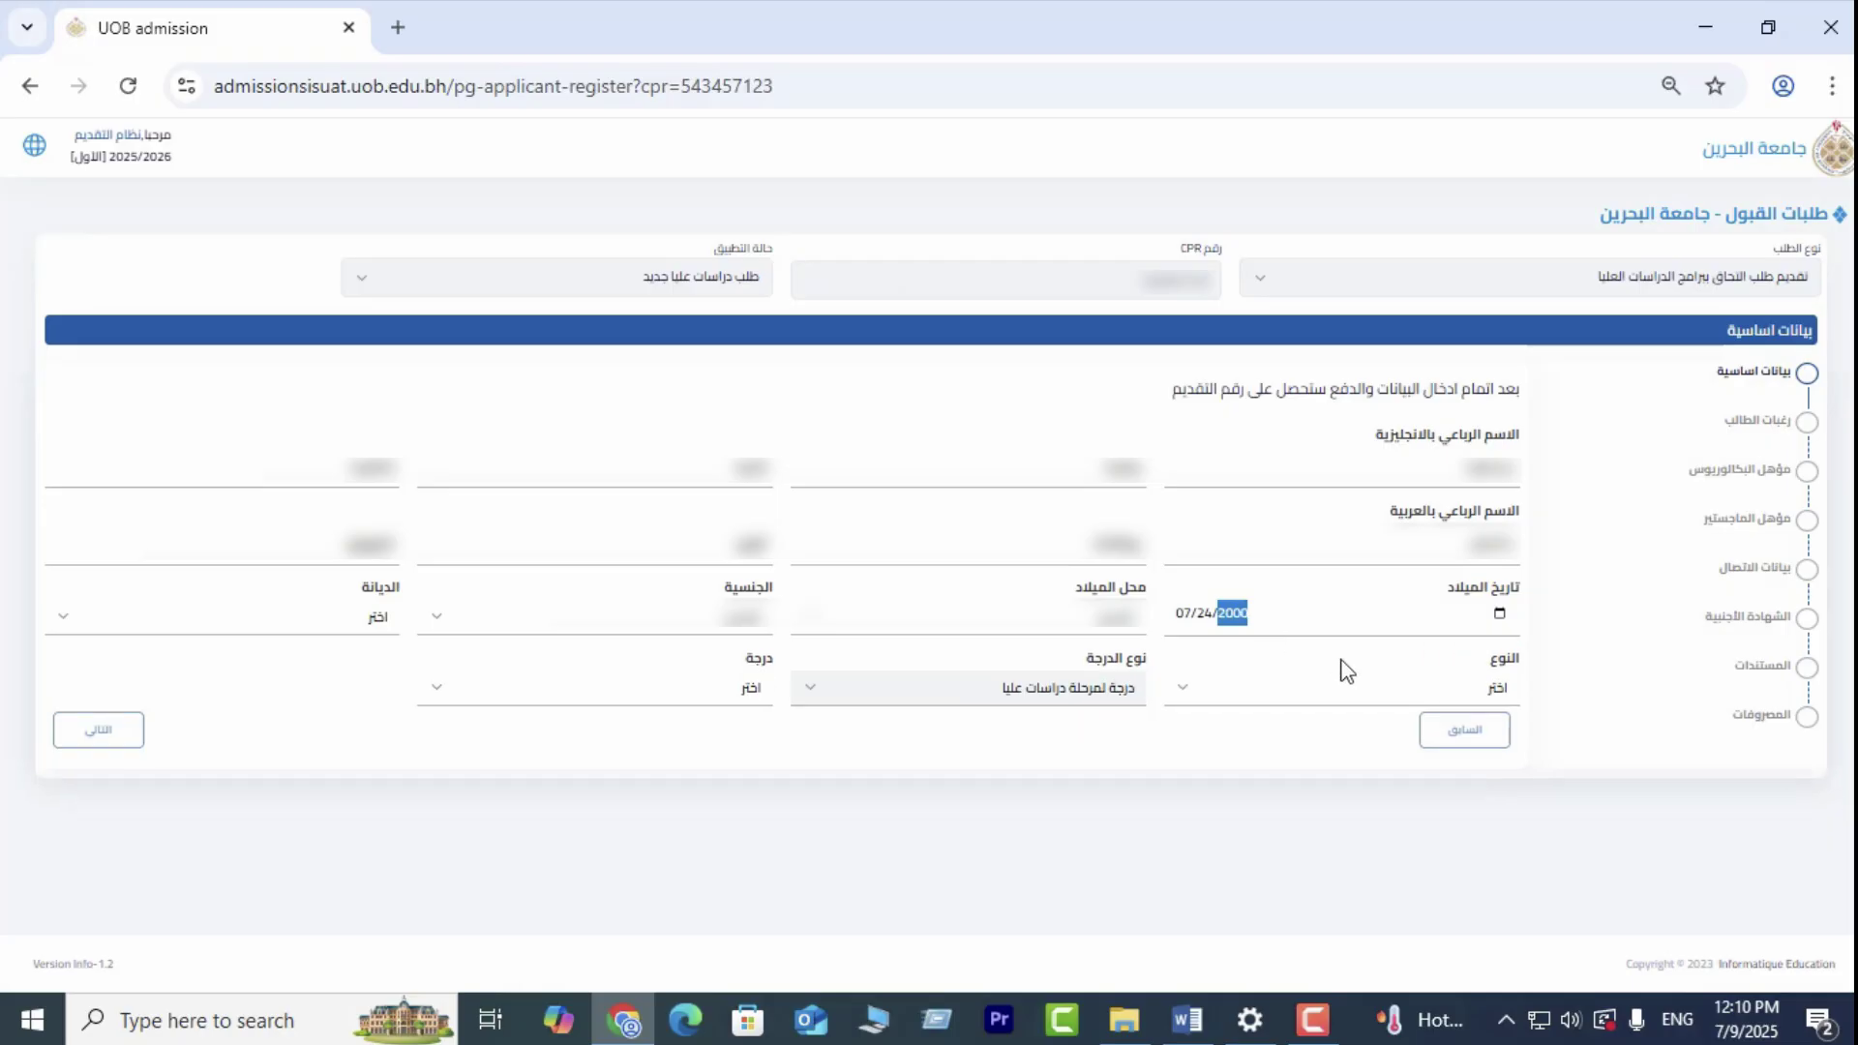
pyautogui.click(1017, 619)
pyautogui.click(711, 619)
pyautogui.click(402, 637)
pyautogui.click(368, 695)
pyautogui.click(1394, 689)
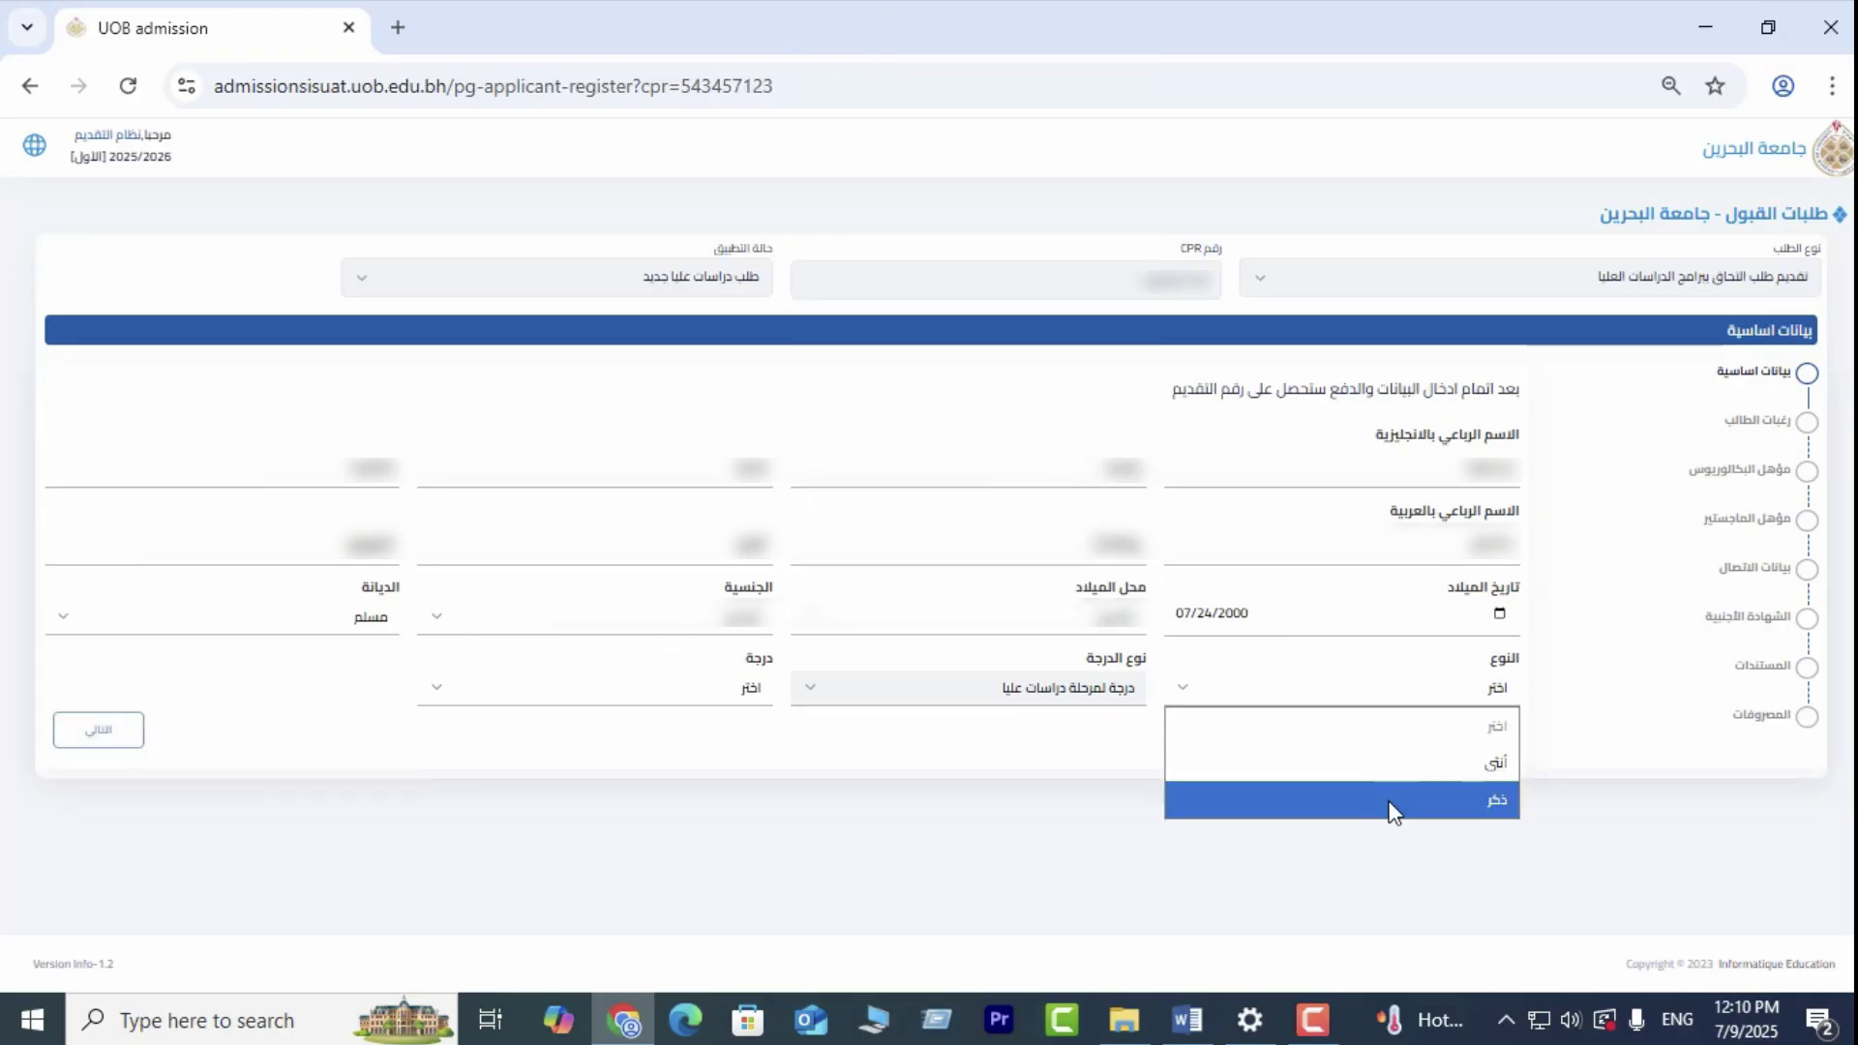
pyautogui.click(1393, 803)
pyautogui.click(580, 693)
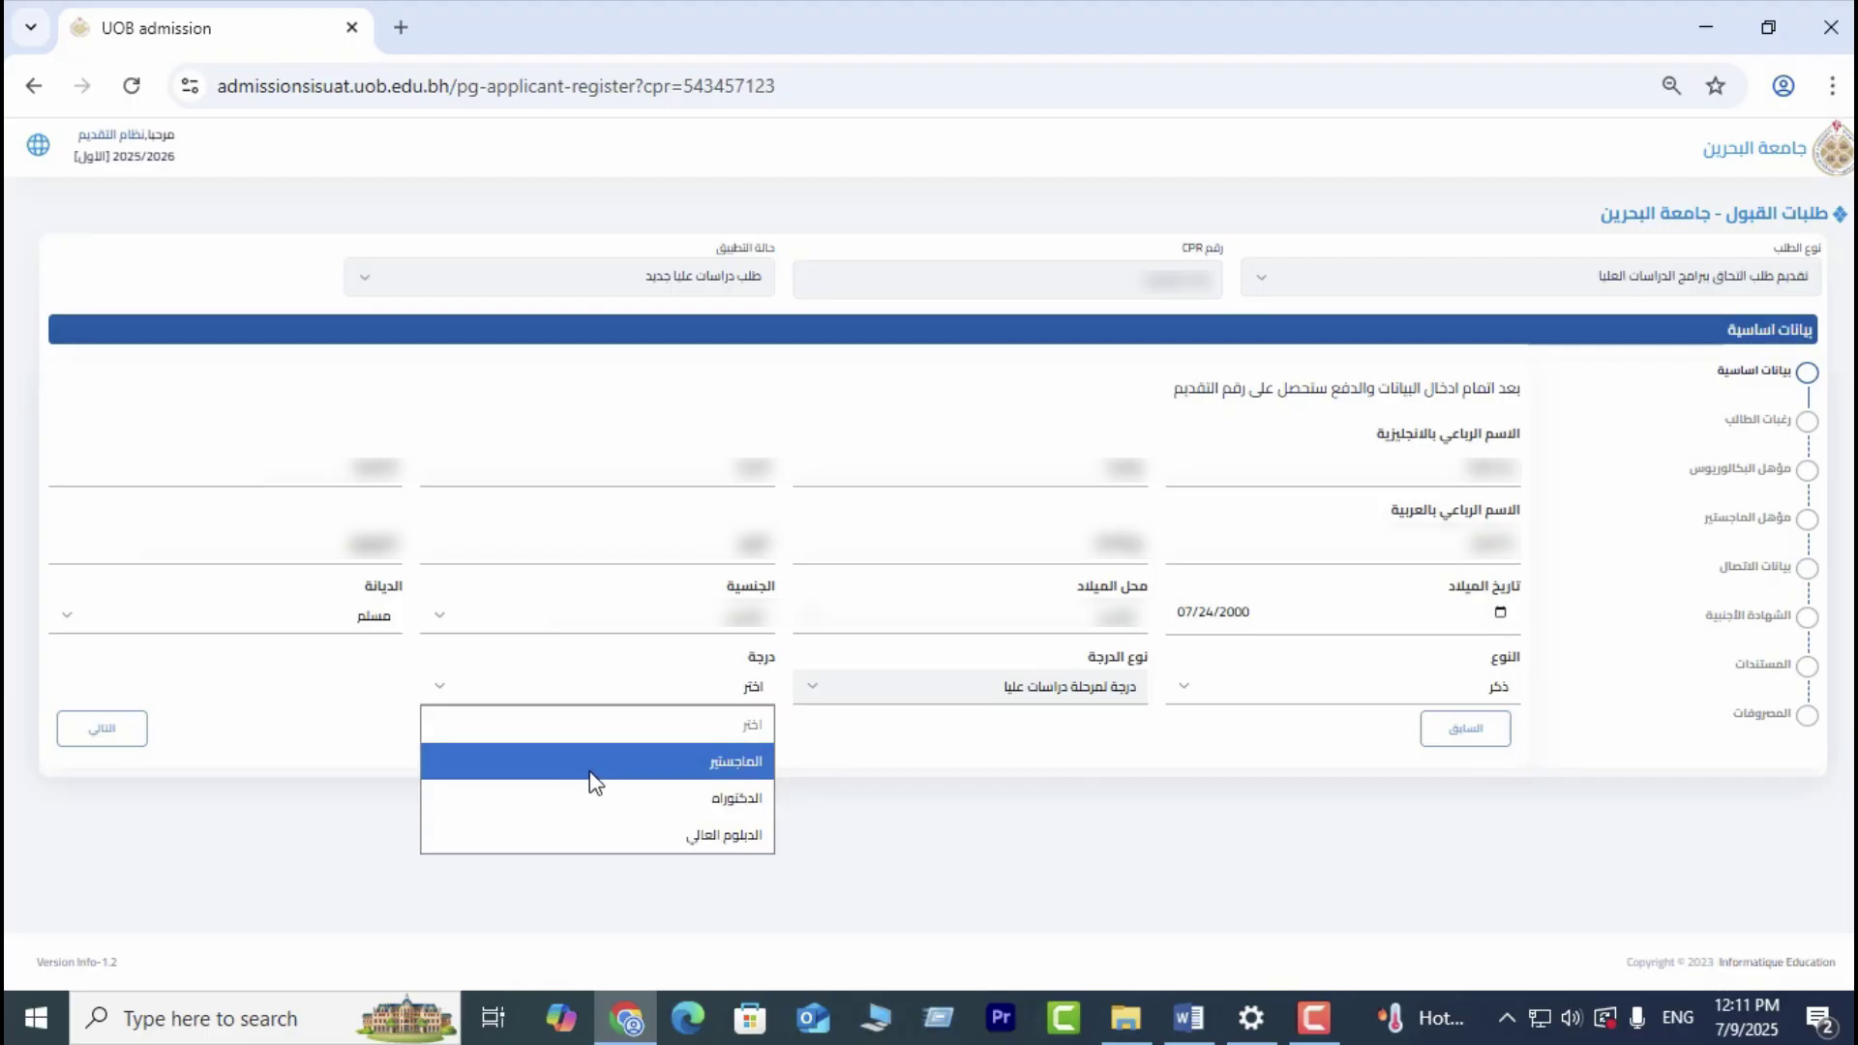
pyautogui.click(542, 764)
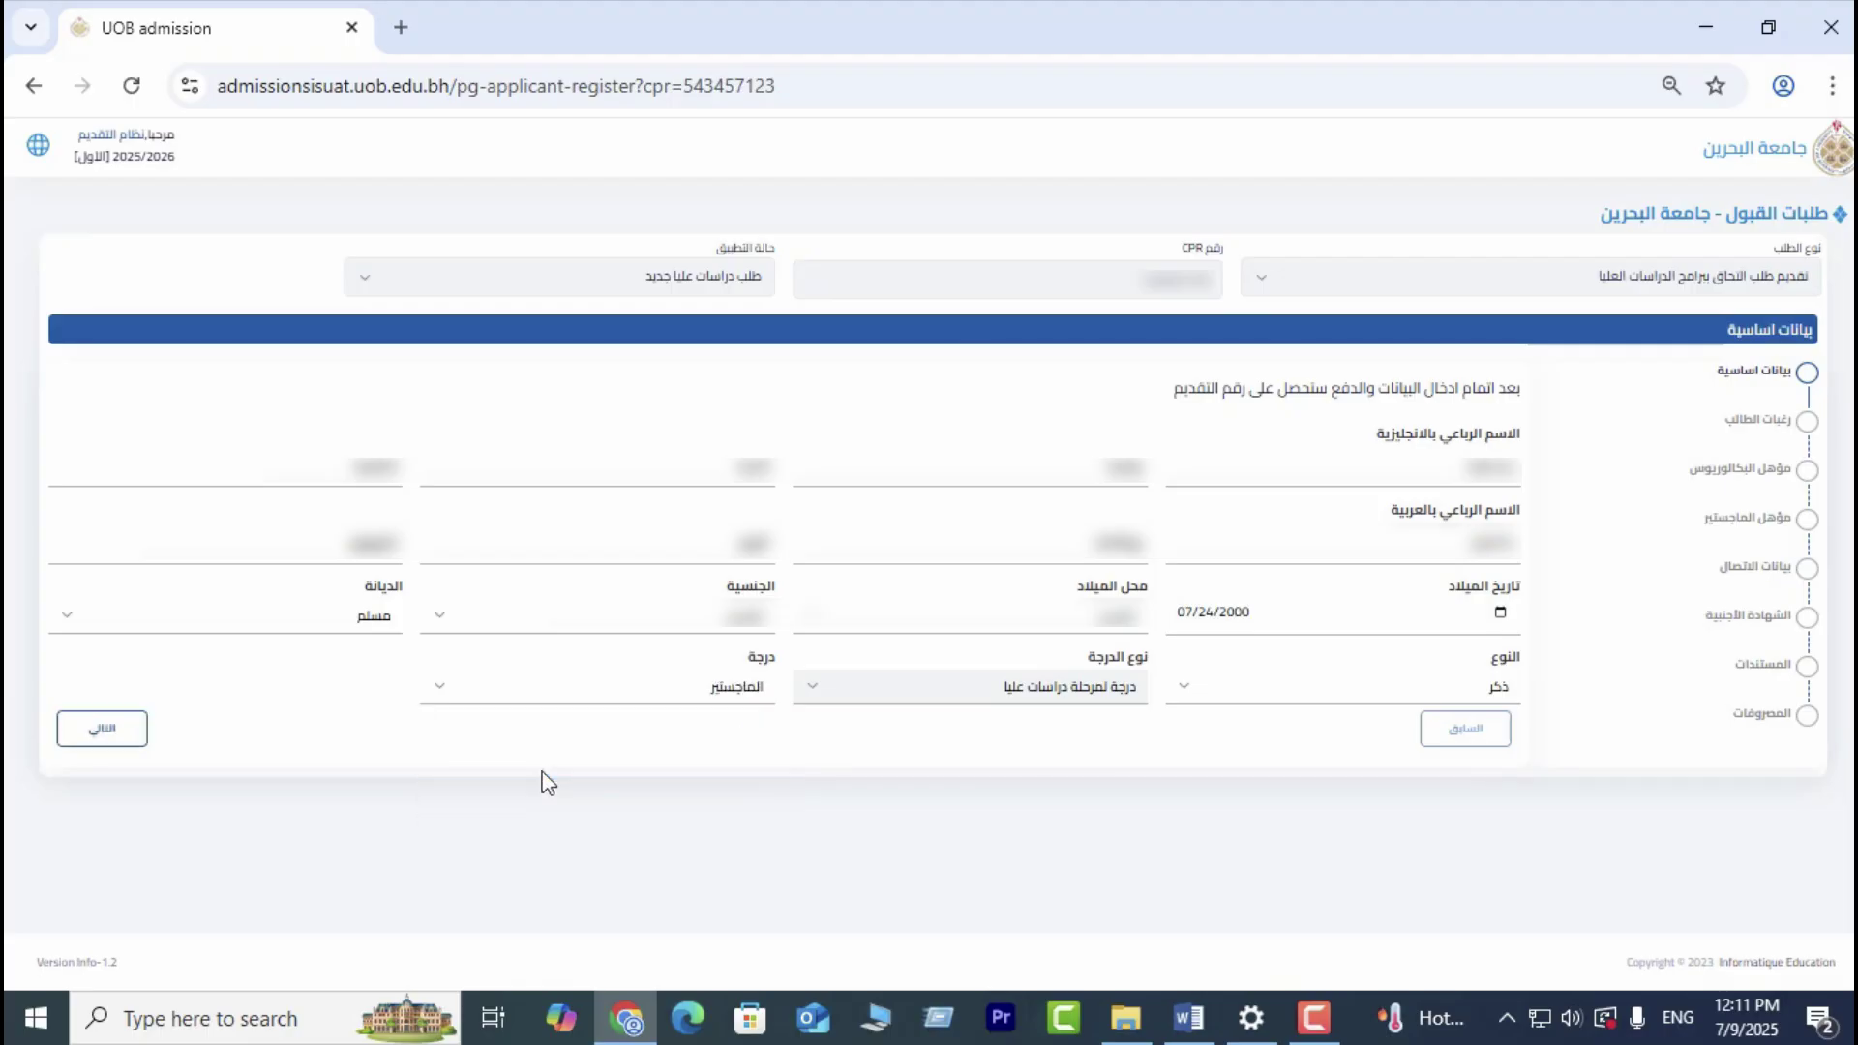
pyautogui.click(103, 728)
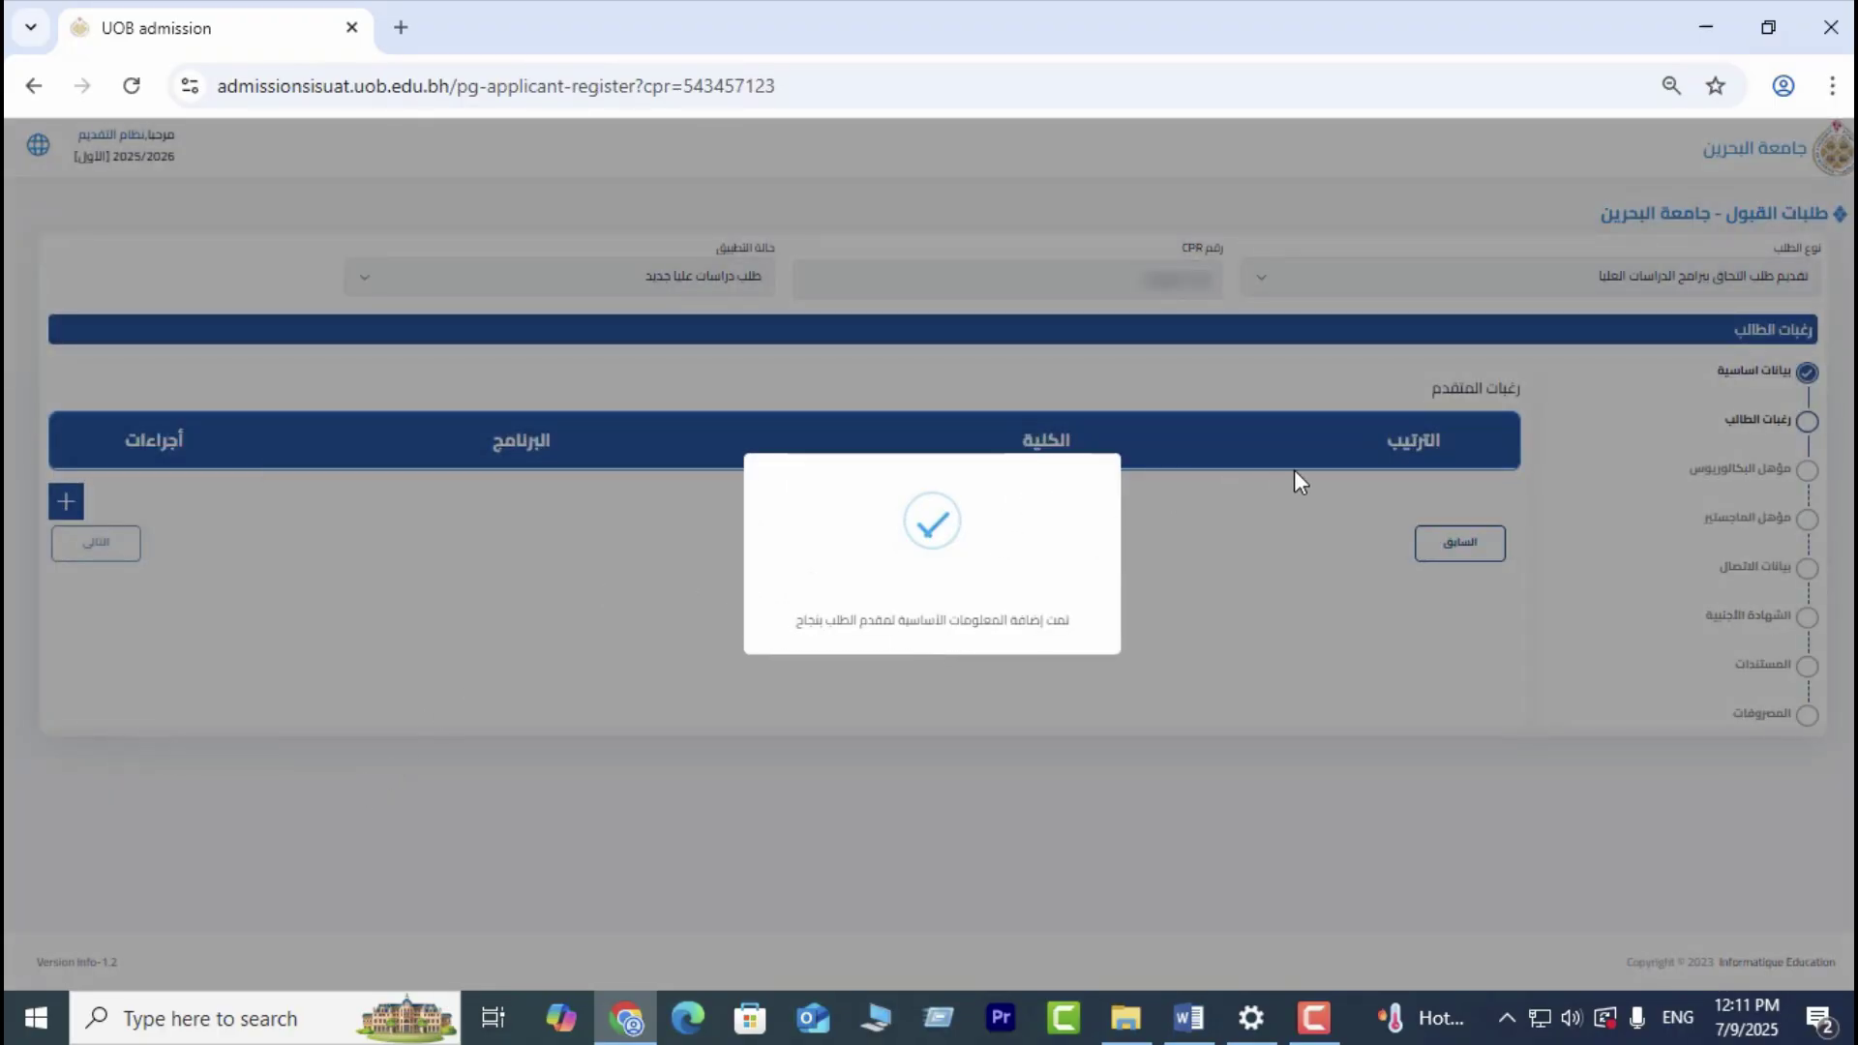
# Add the College of Engineering's Chemical Engineering master's as a programme preference and continue.
pyautogui.click(1241, 629)
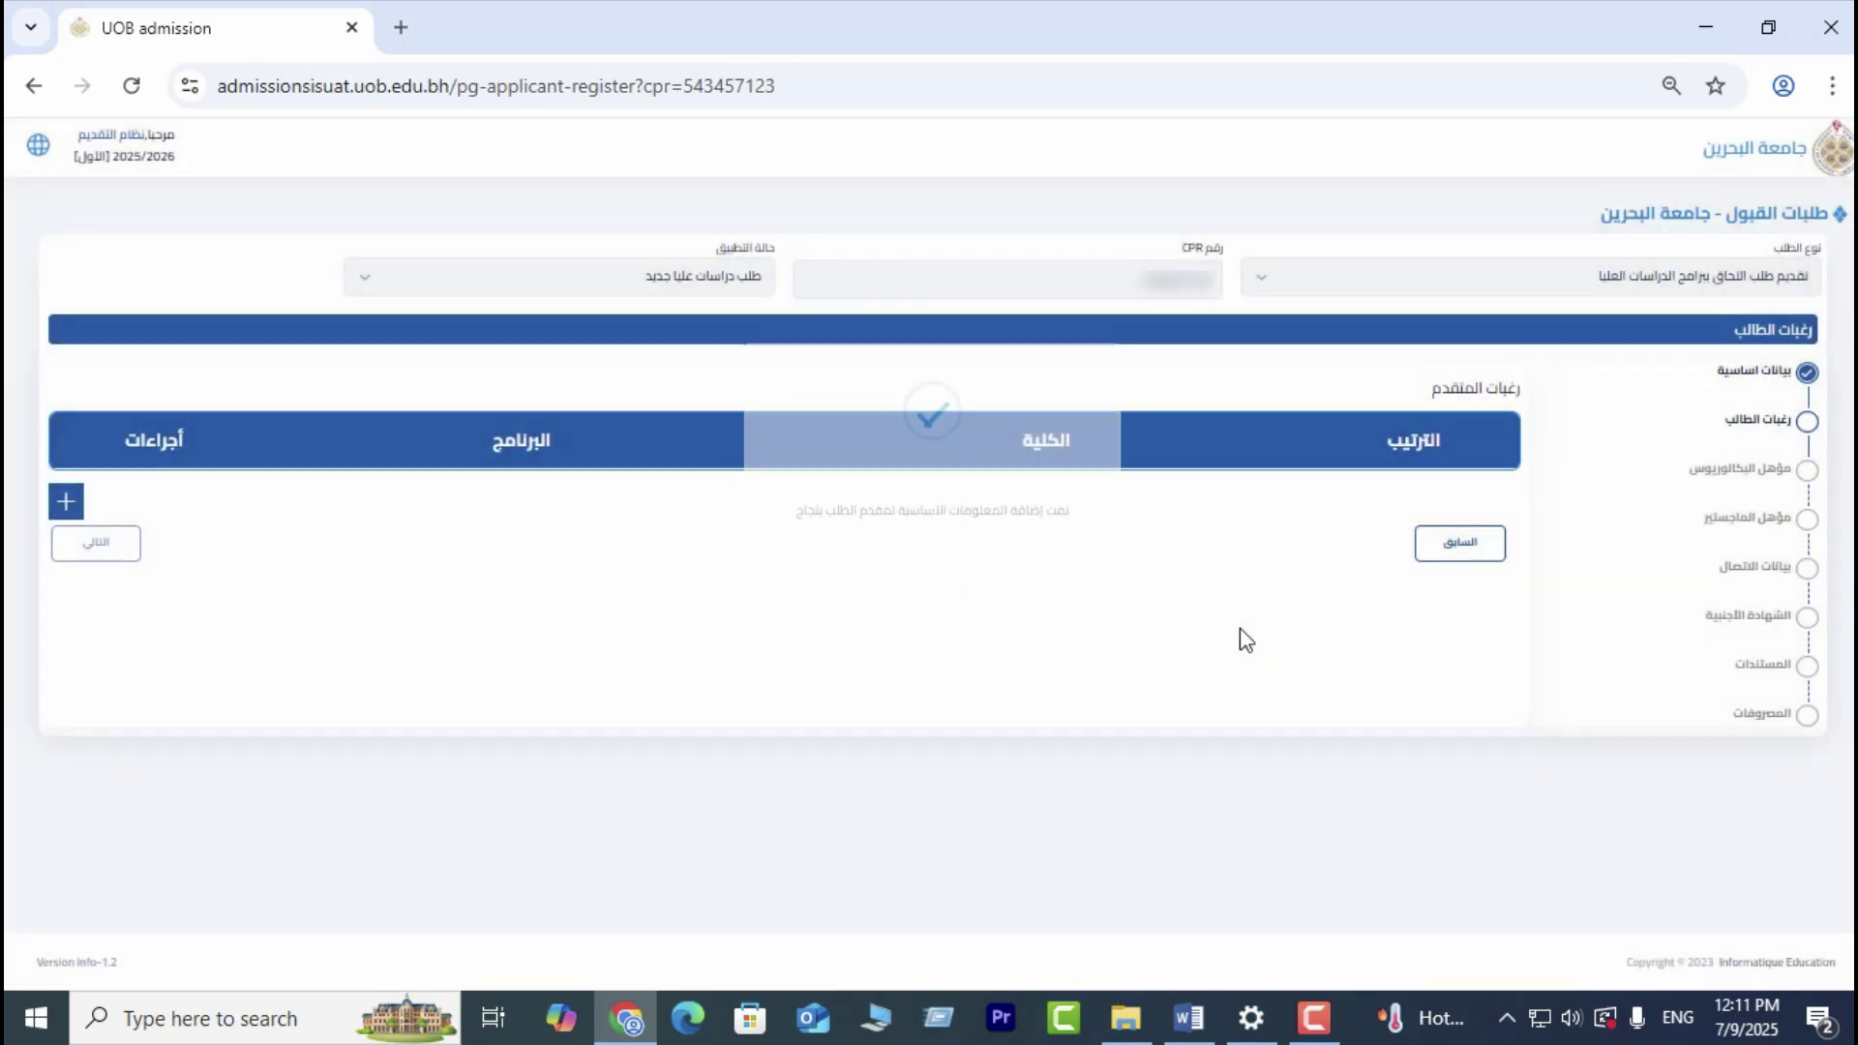
pyautogui.click(67, 502)
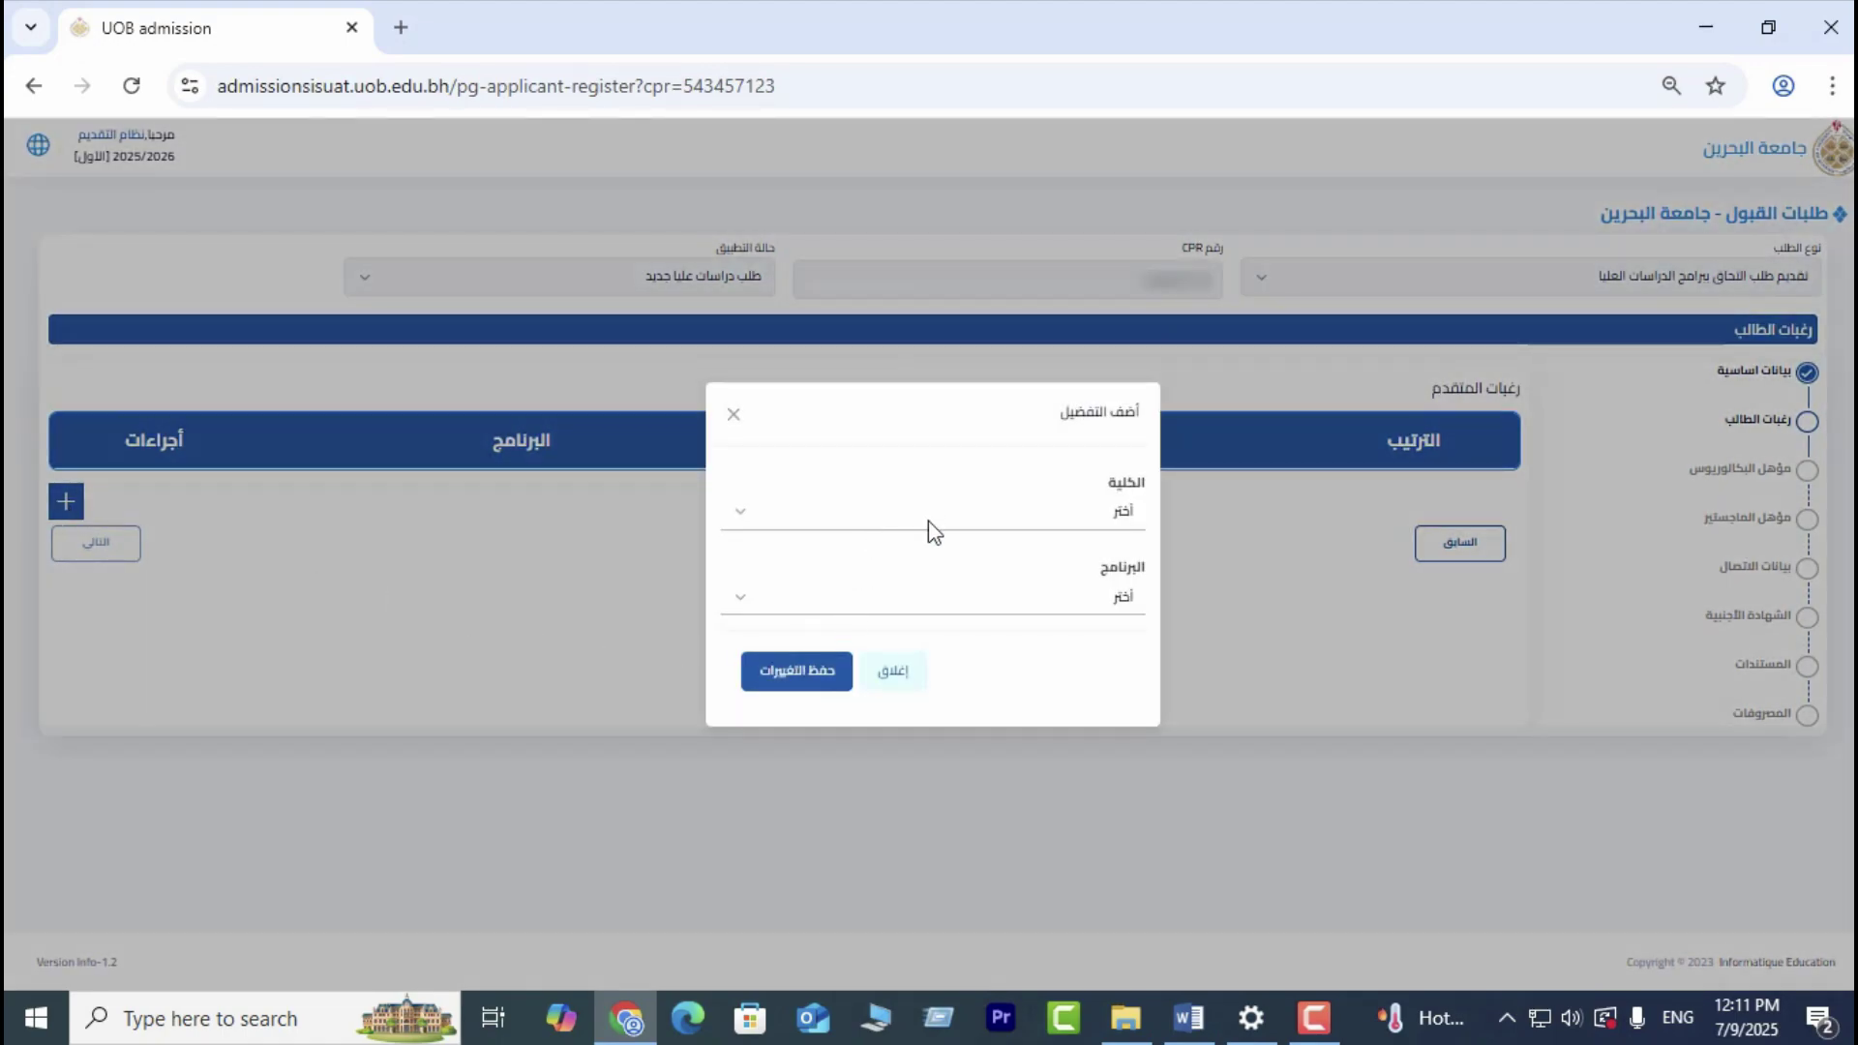
pyautogui.click(927, 523)
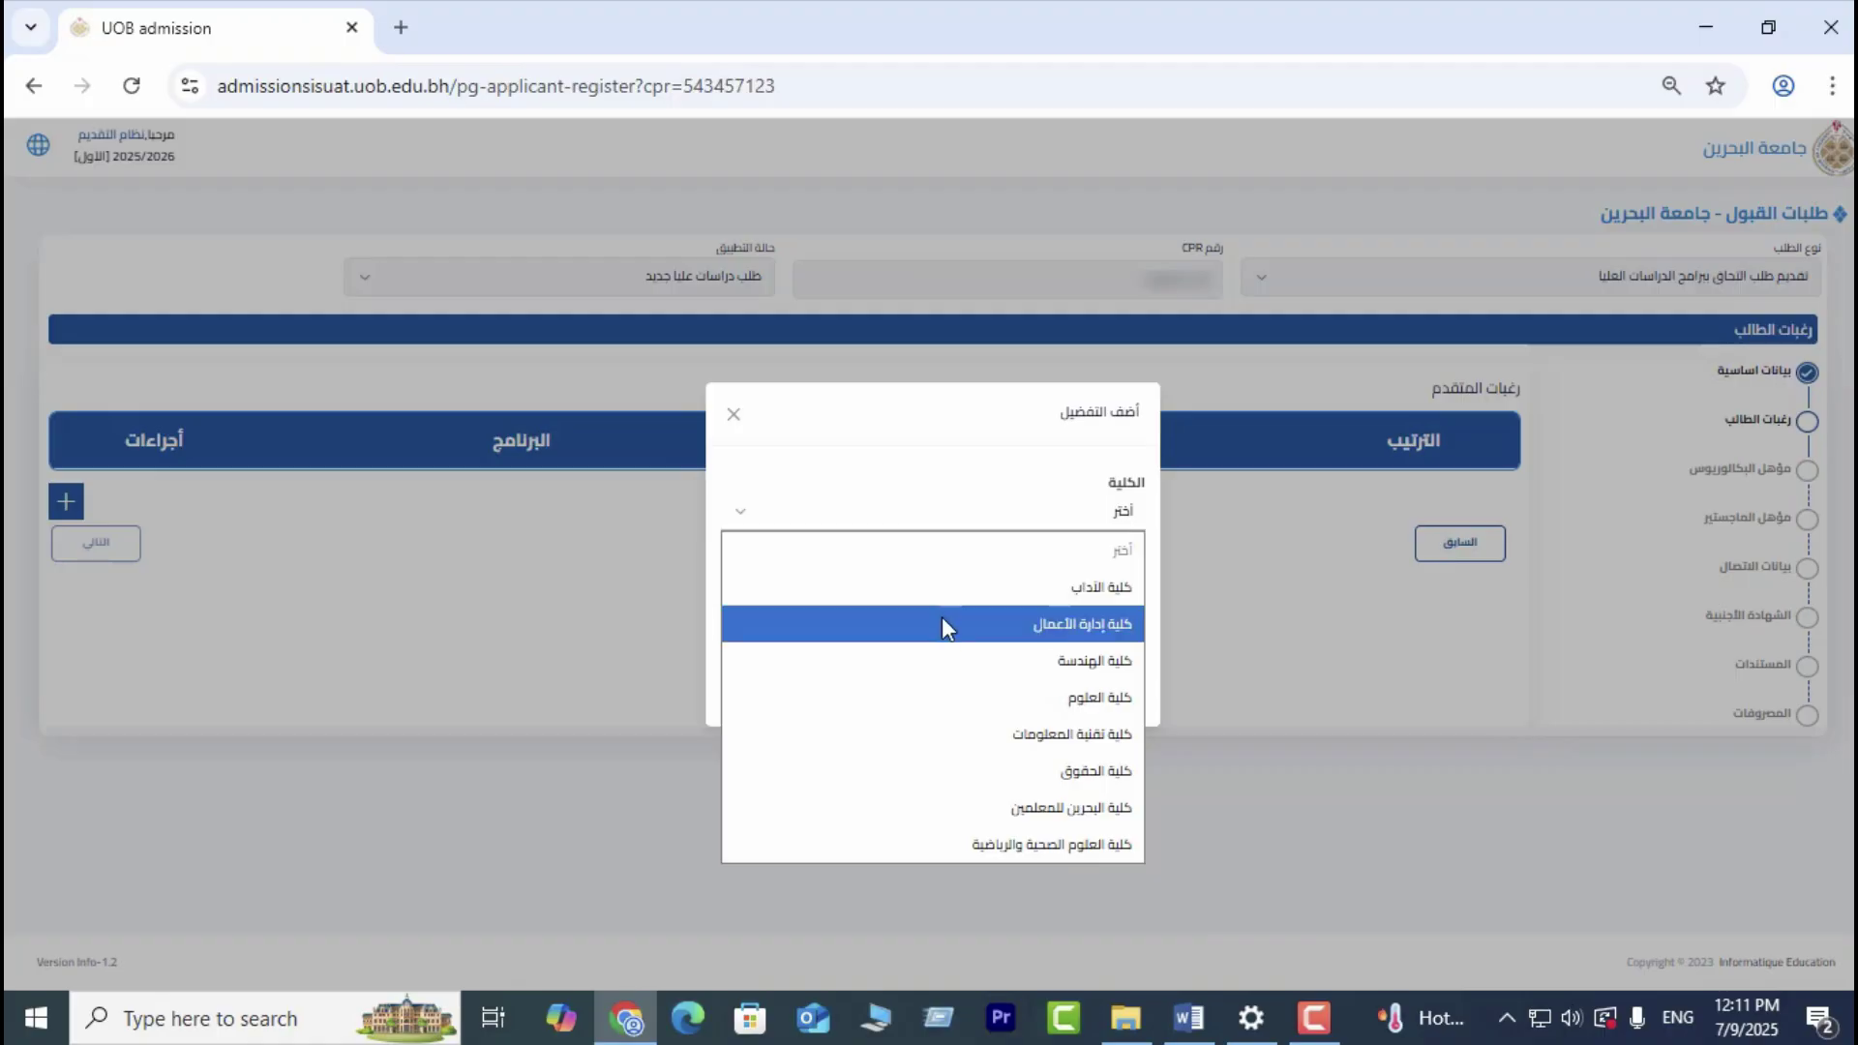
pyautogui.click(949, 650)
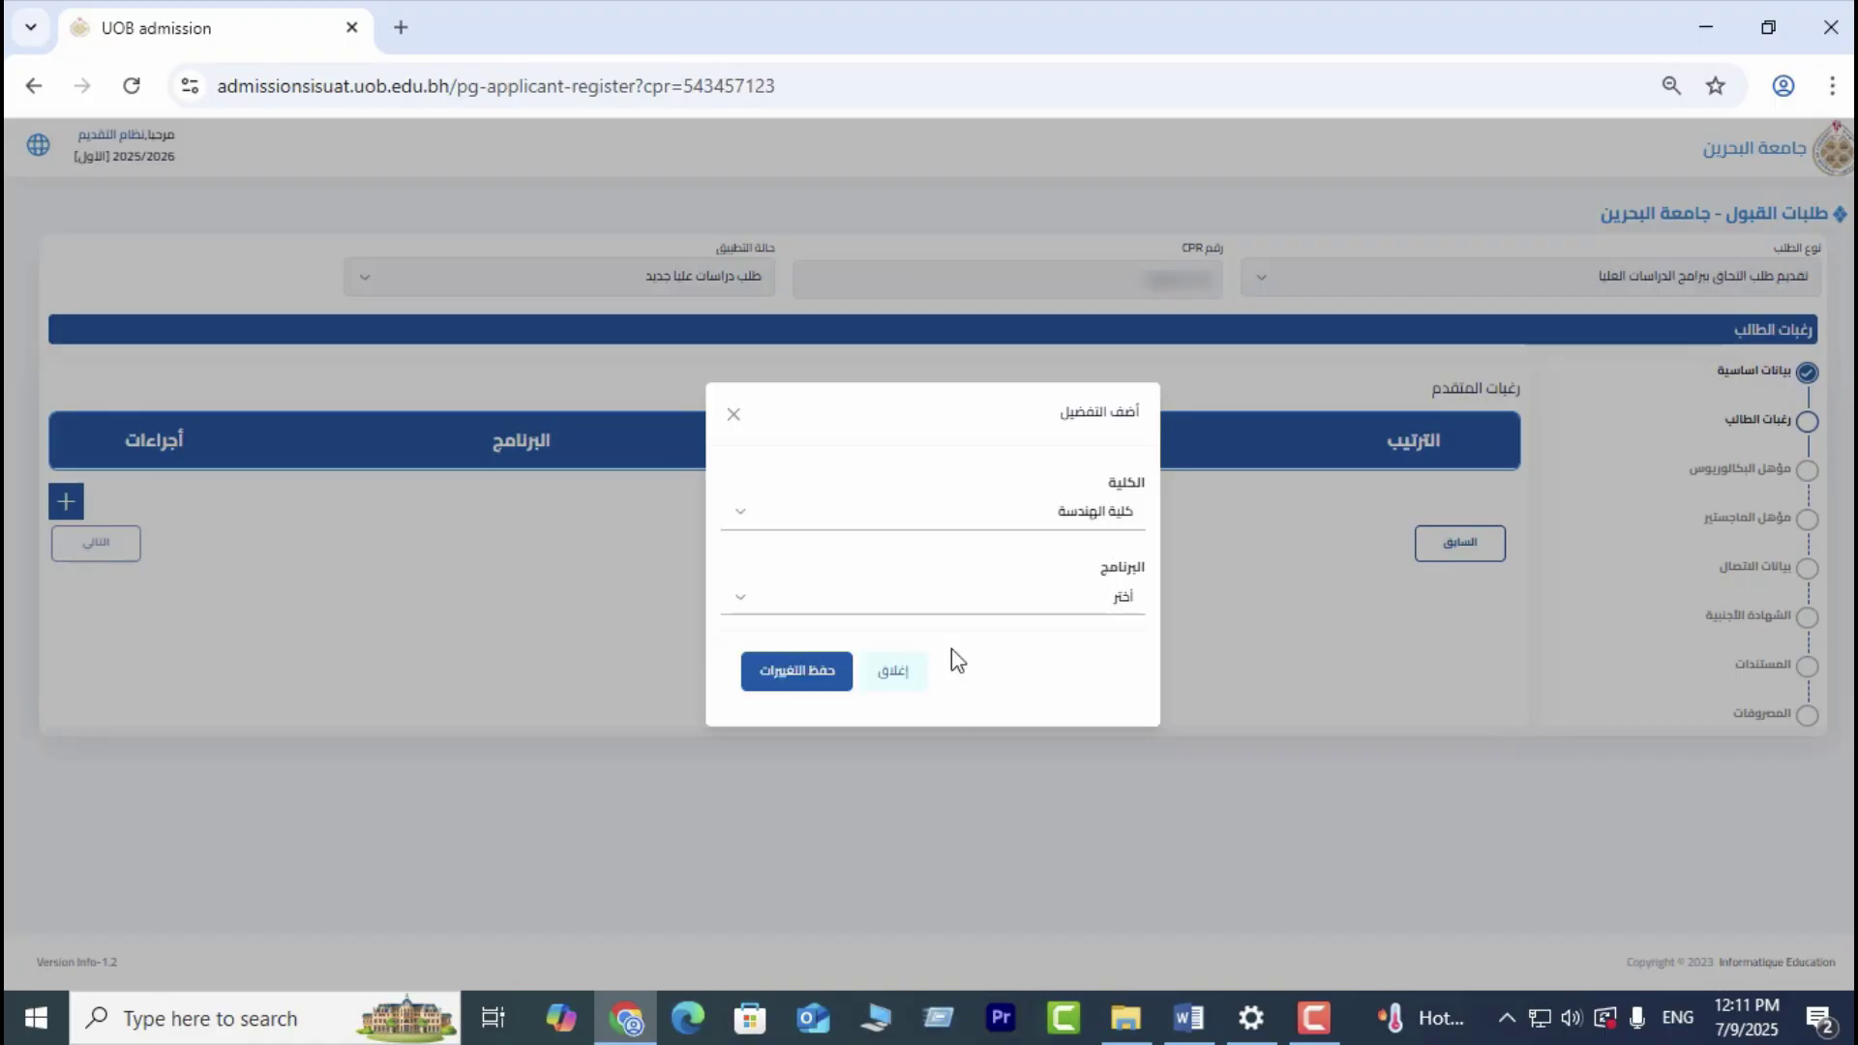
pyautogui.click(1099, 603)
pyautogui.press('Down')
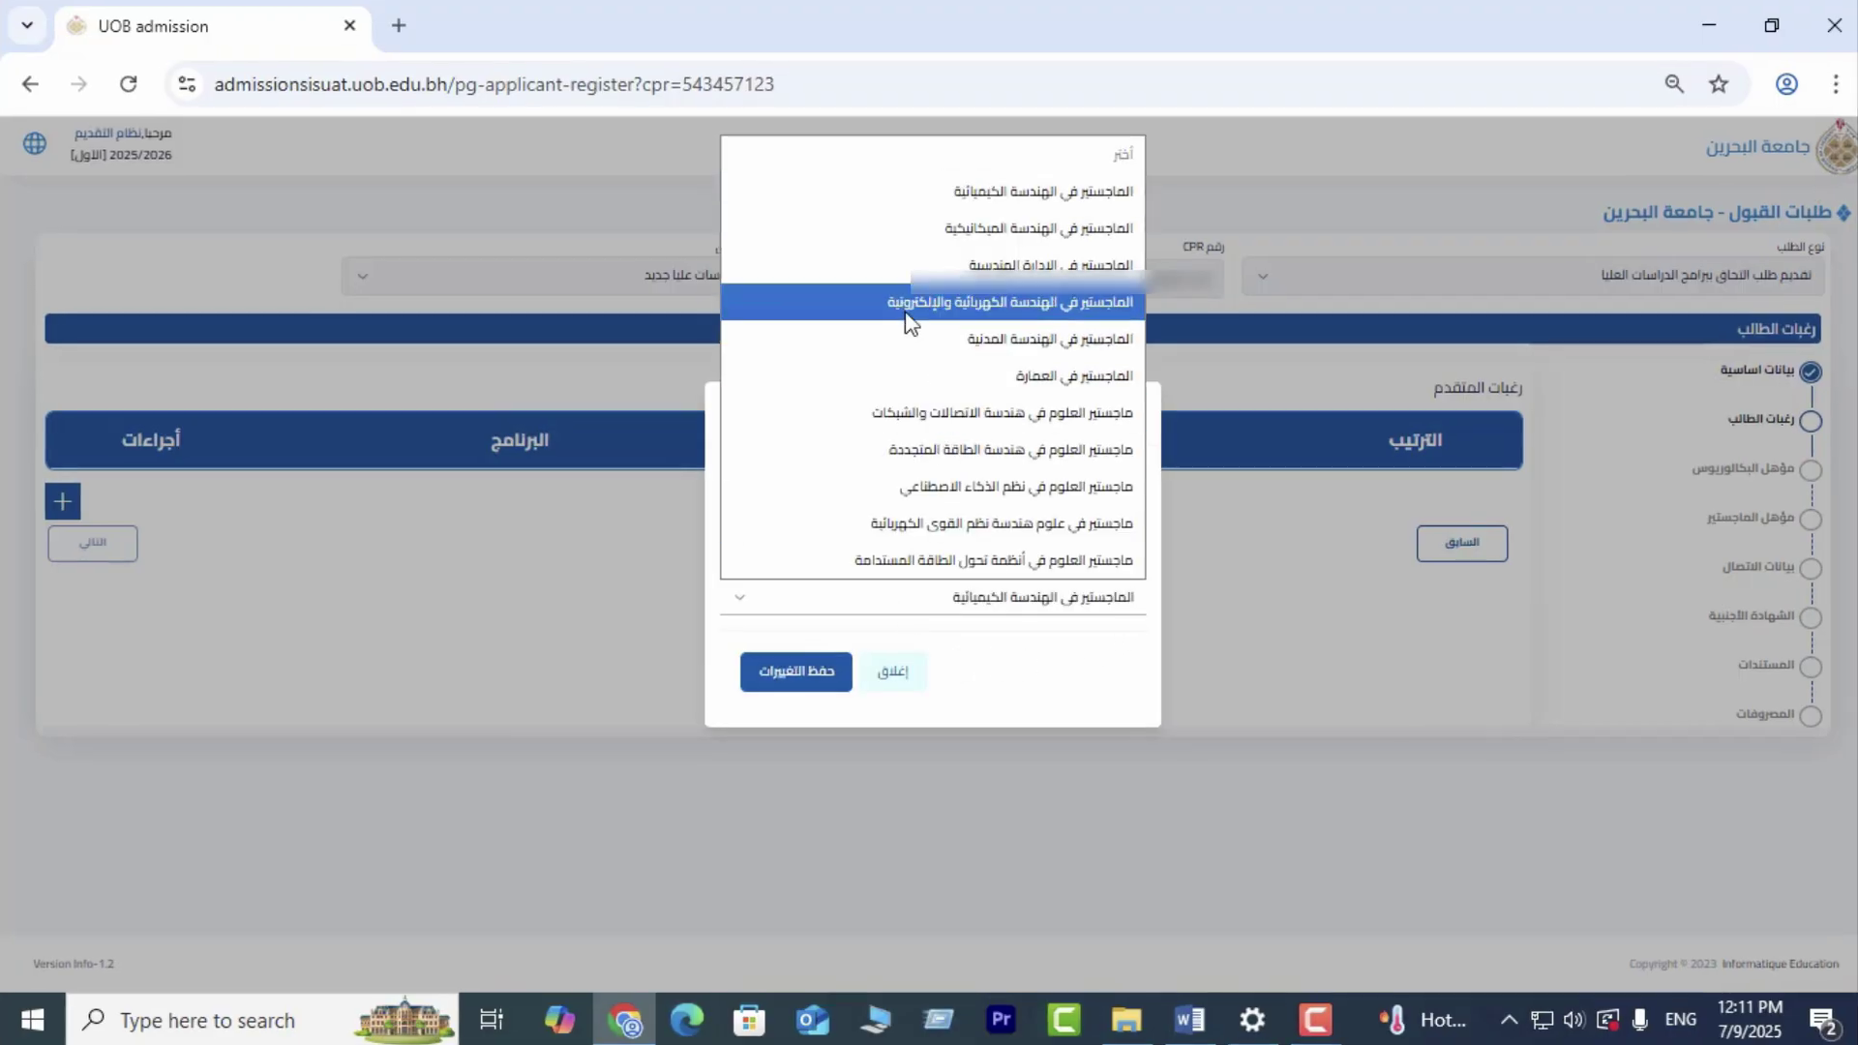
pyautogui.click(897, 191)
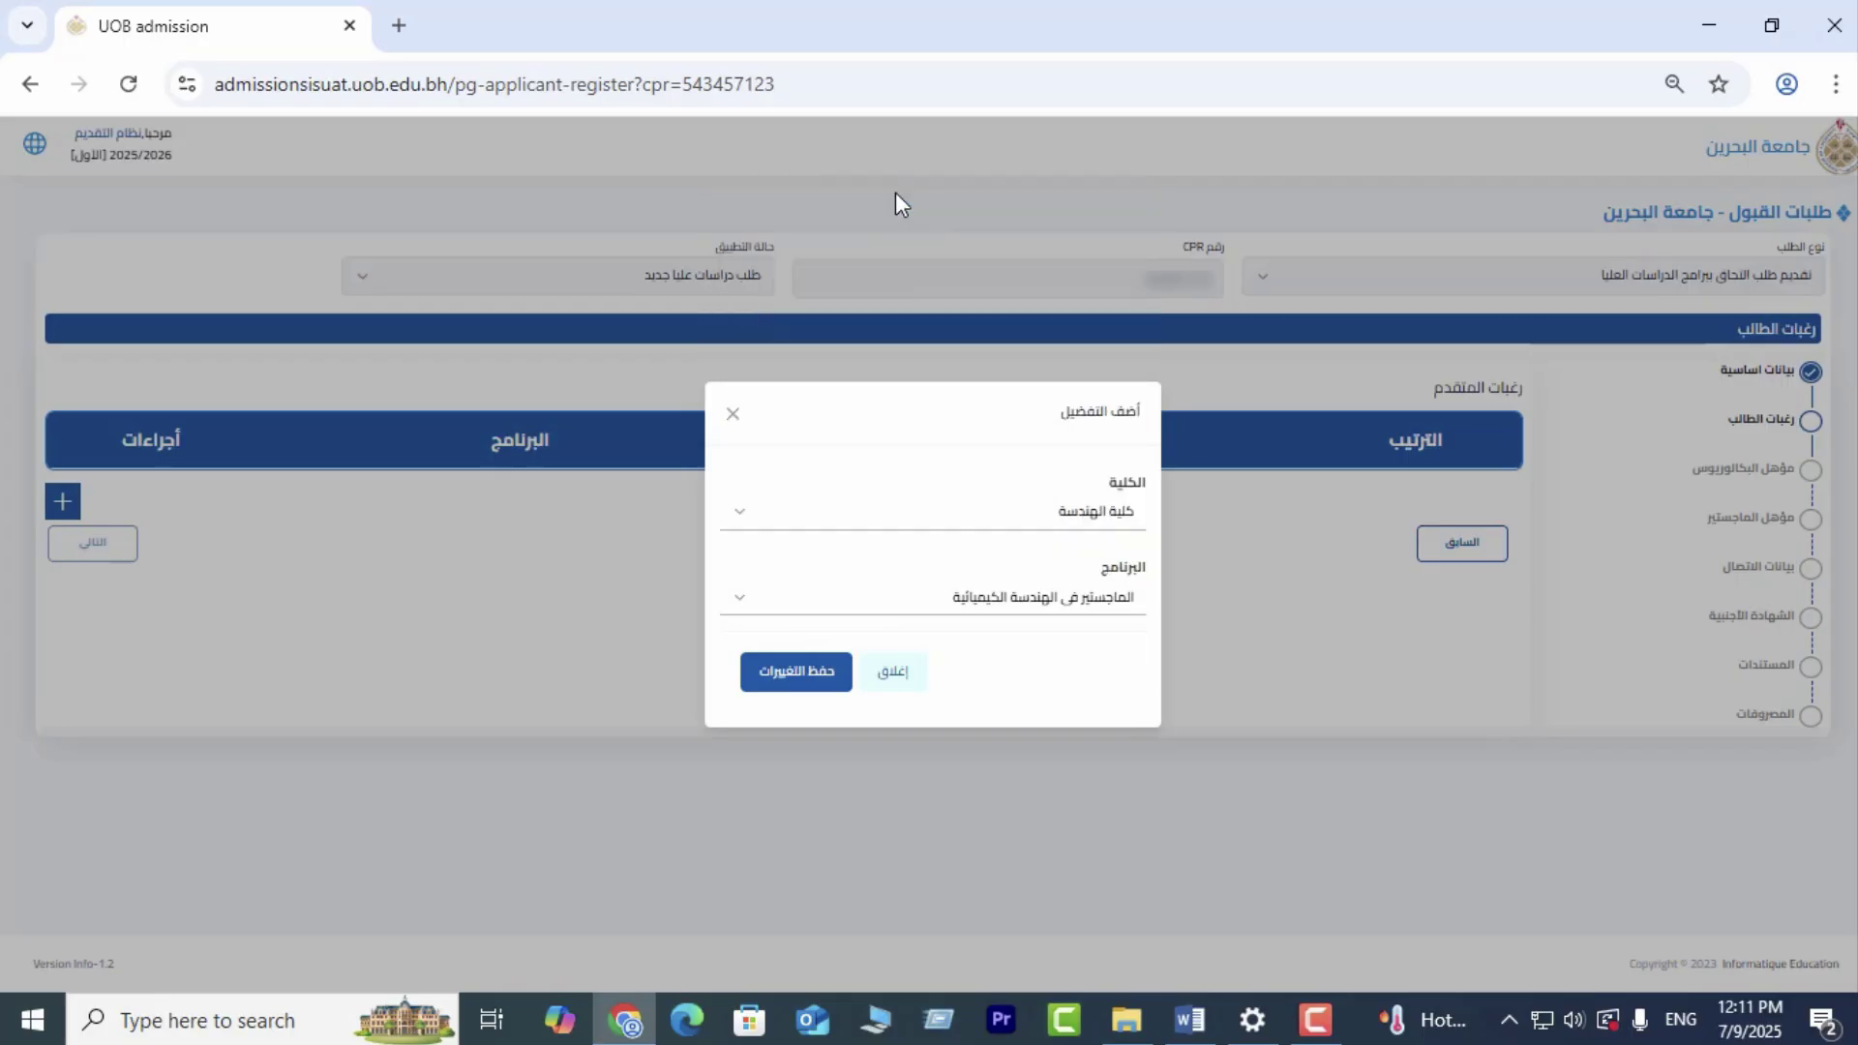
pyautogui.click(775, 677)
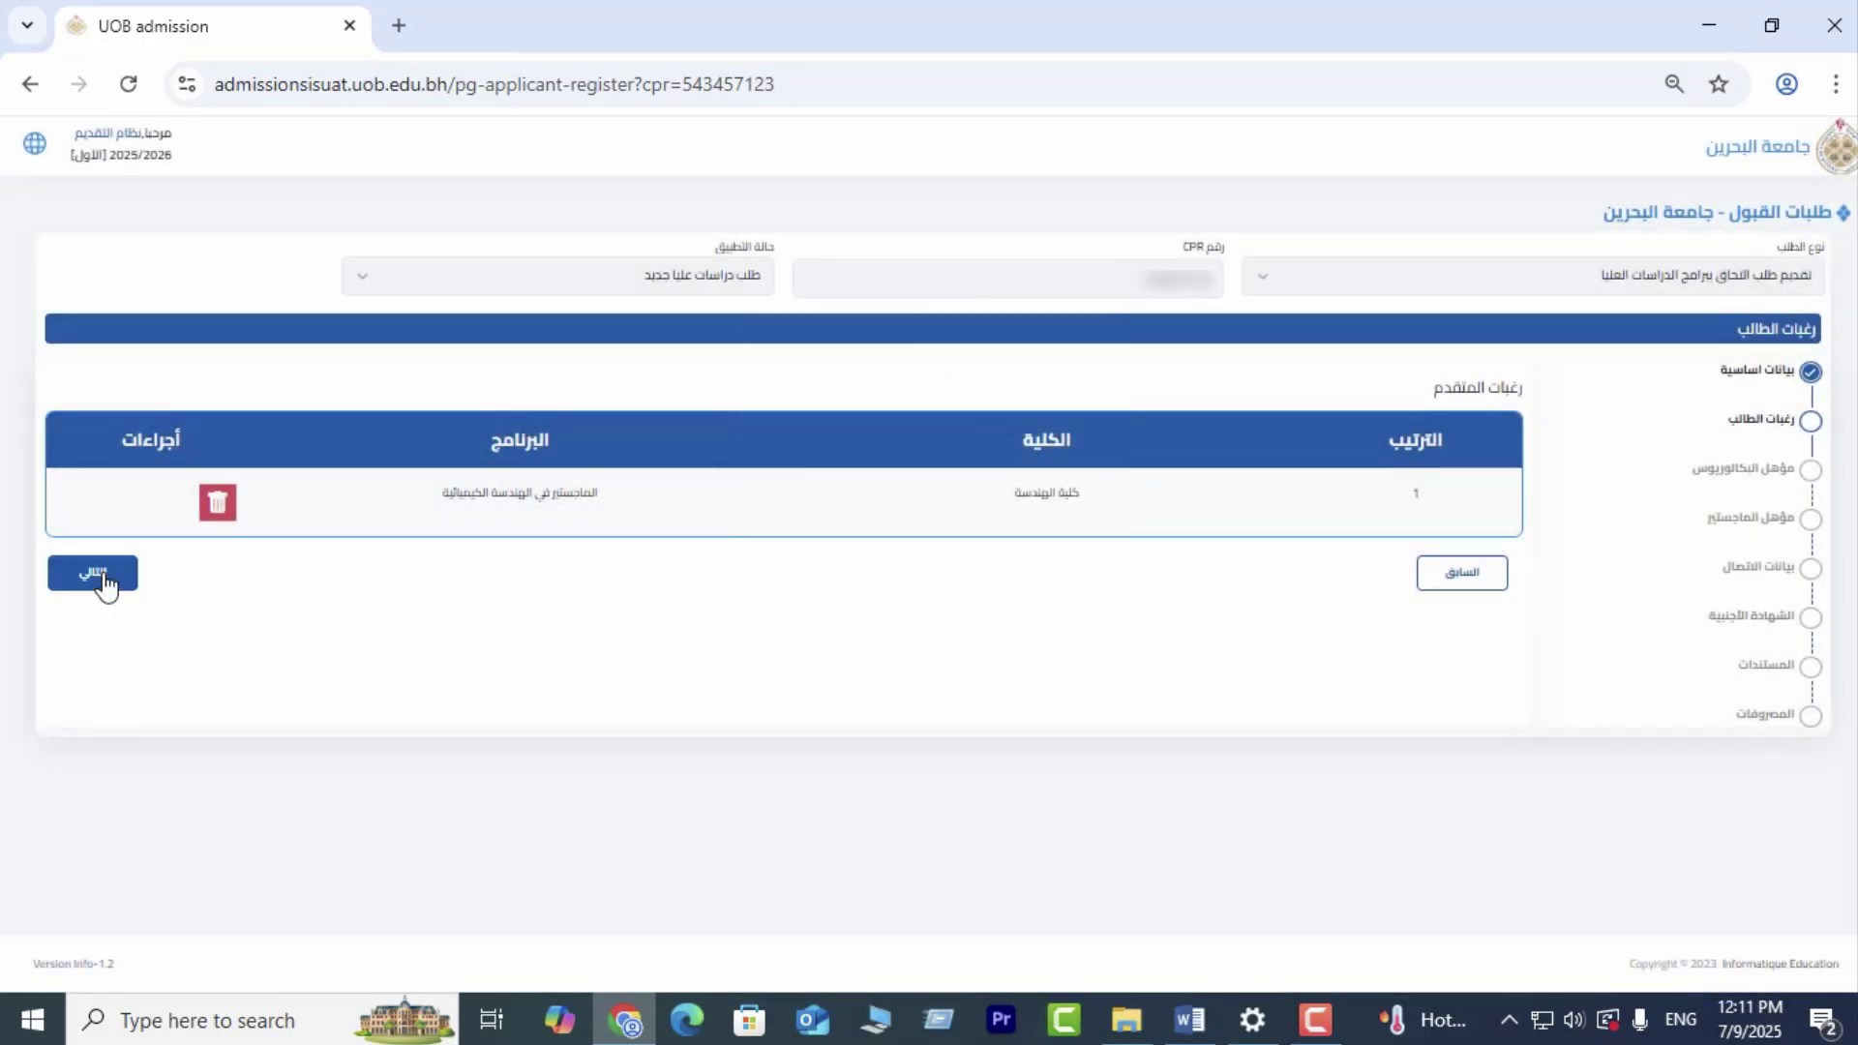
pyautogui.click(104, 580)
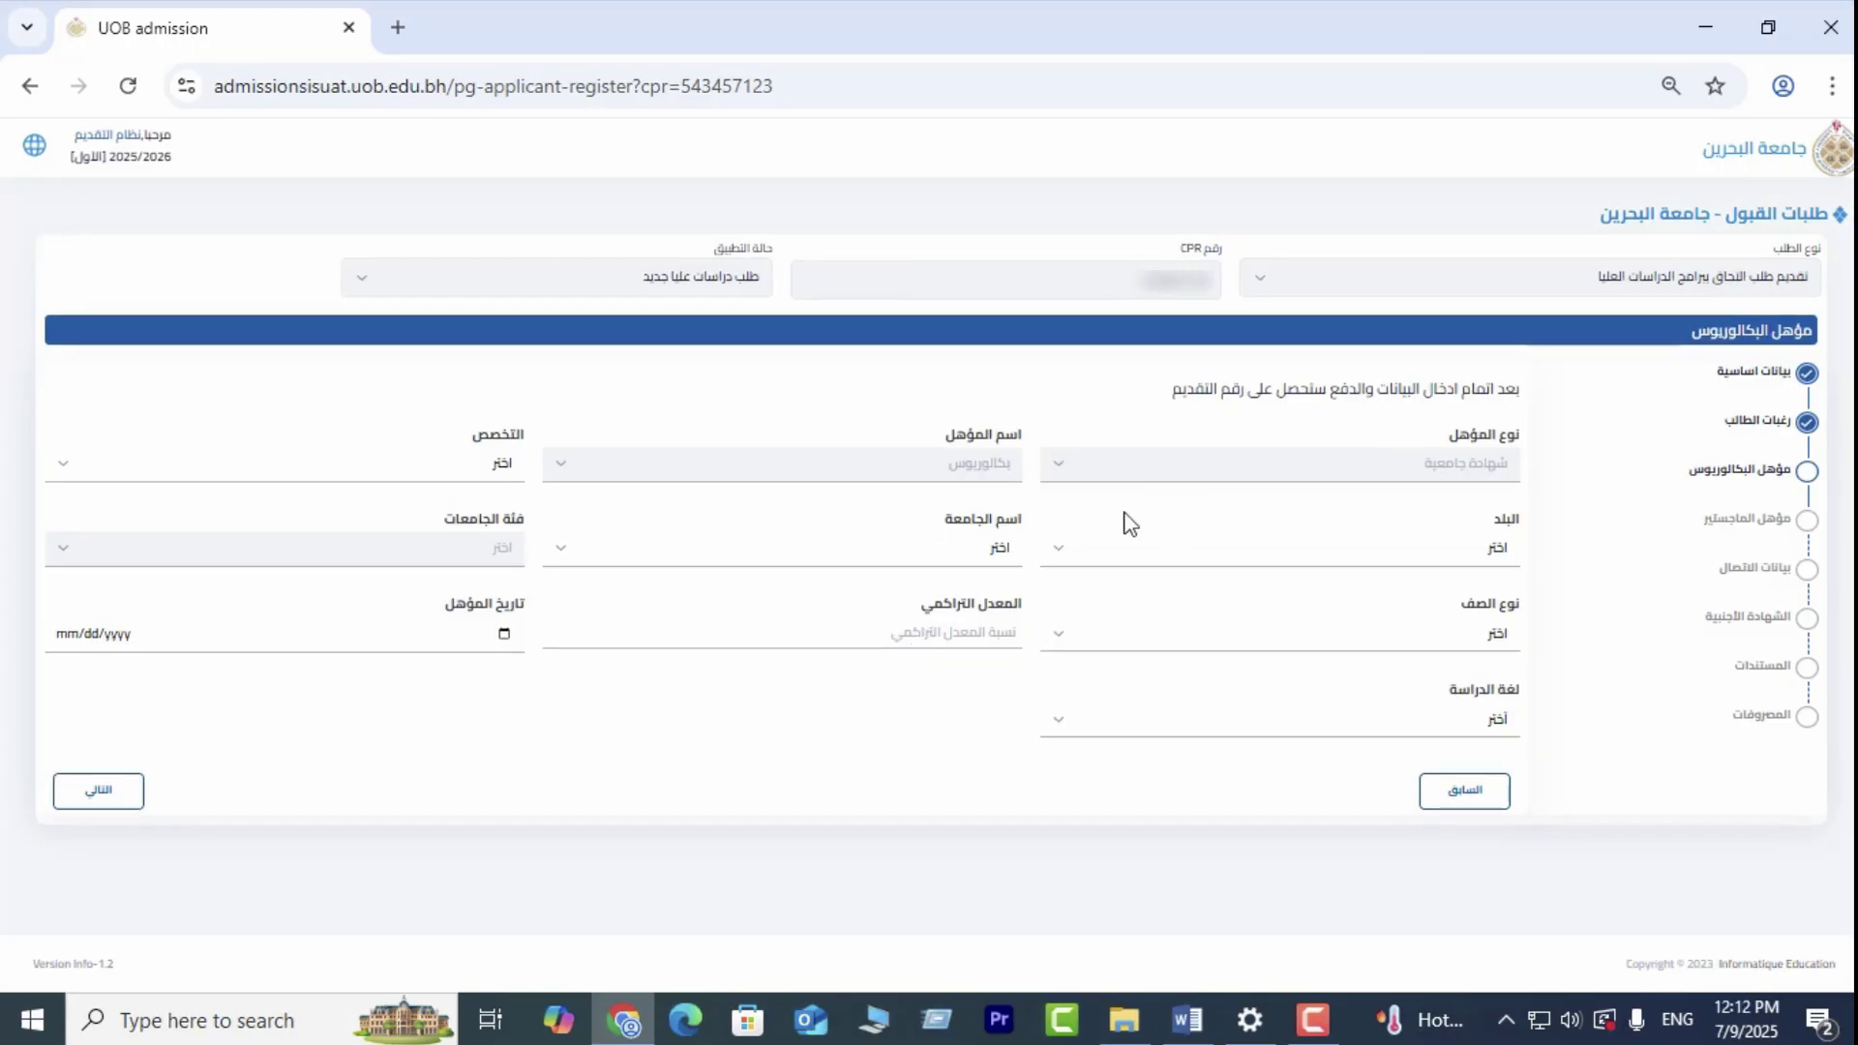
# Set the bachelor's to Sociology from جامعة الدمام, السعودية, with grade type CGPA From 4.
pyautogui.click(424, 475)
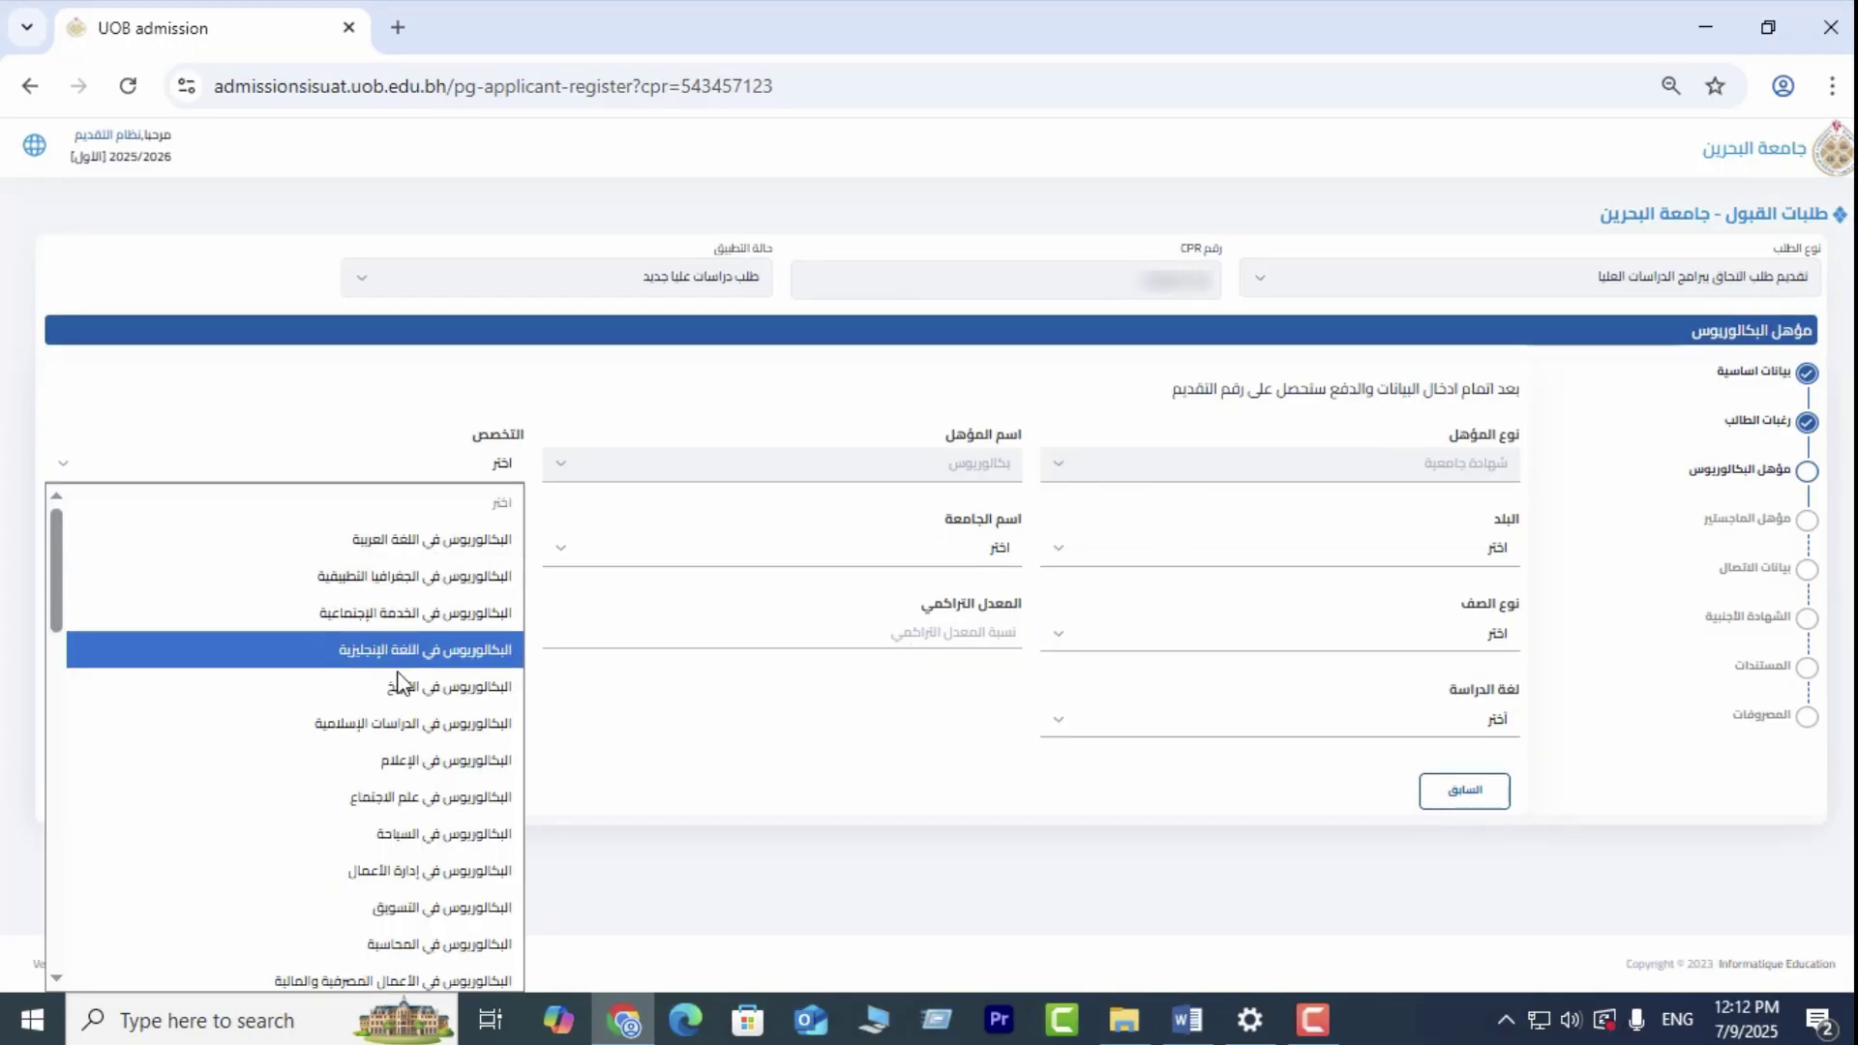
pyautogui.click(440, 795)
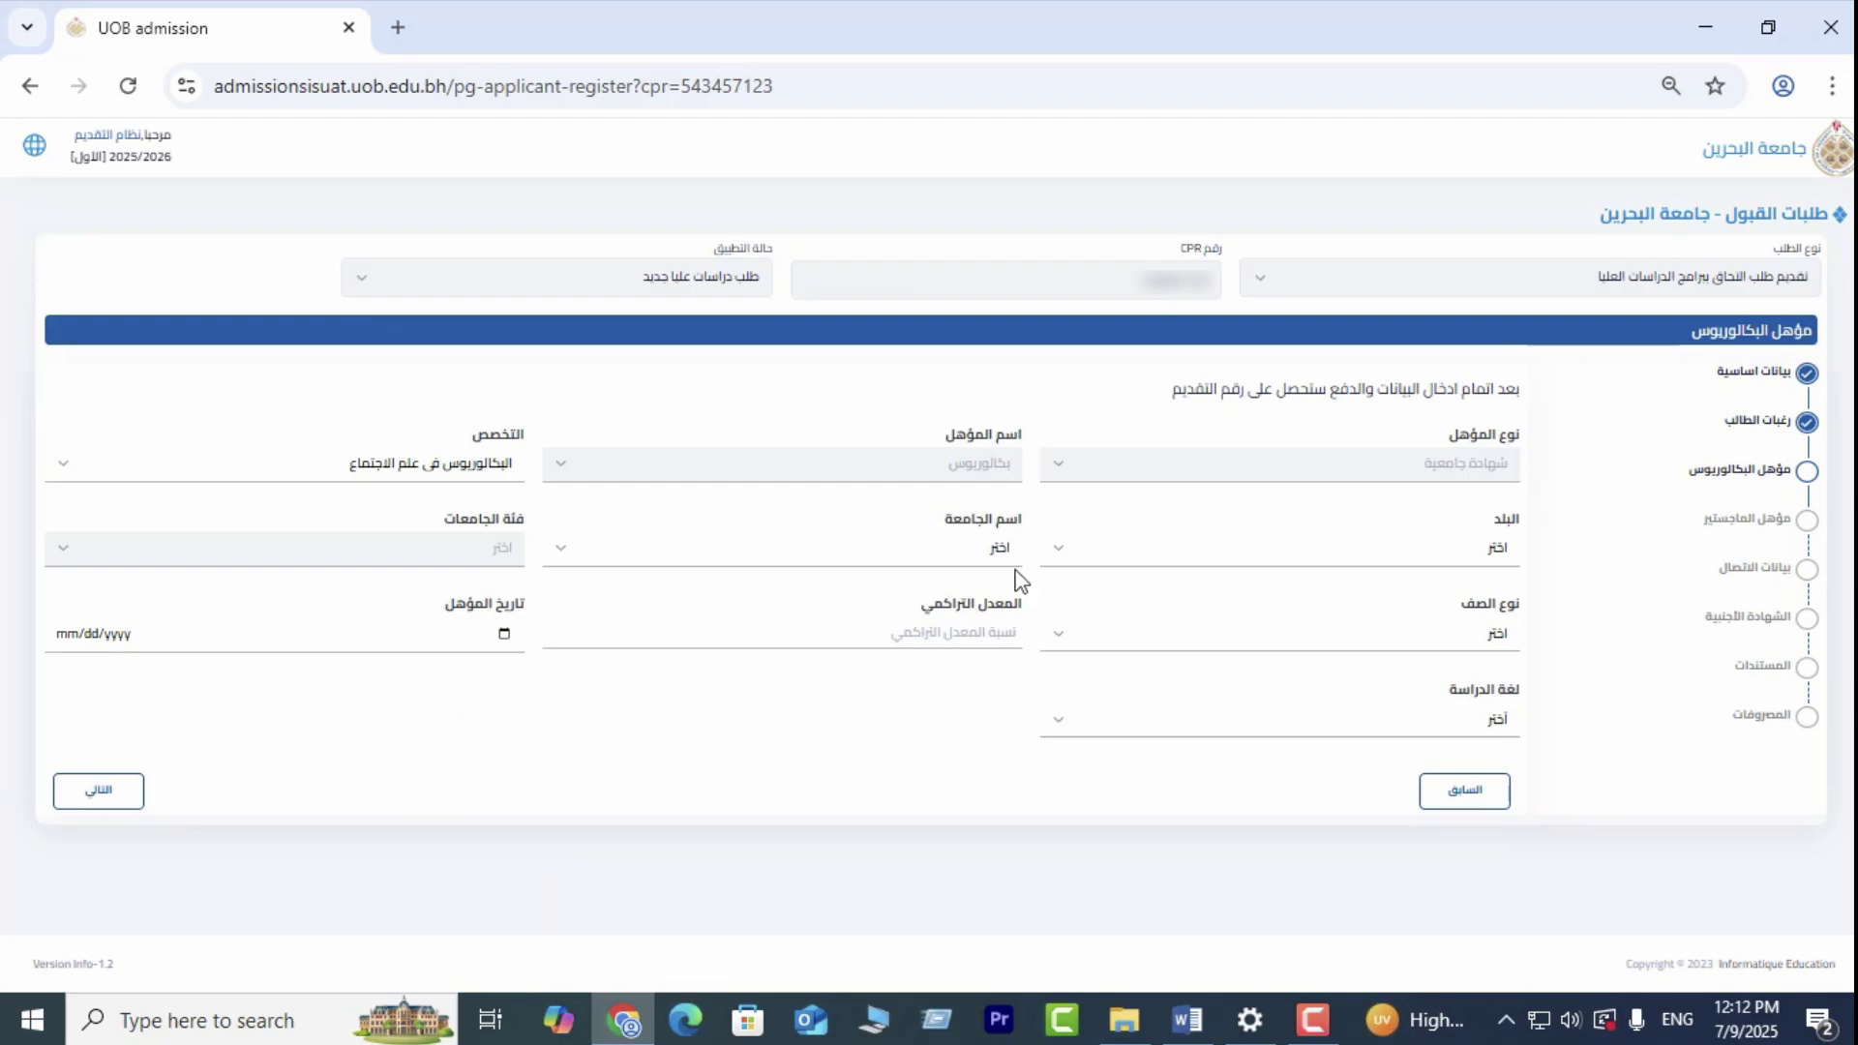
pyautogui.click(1216, 547)
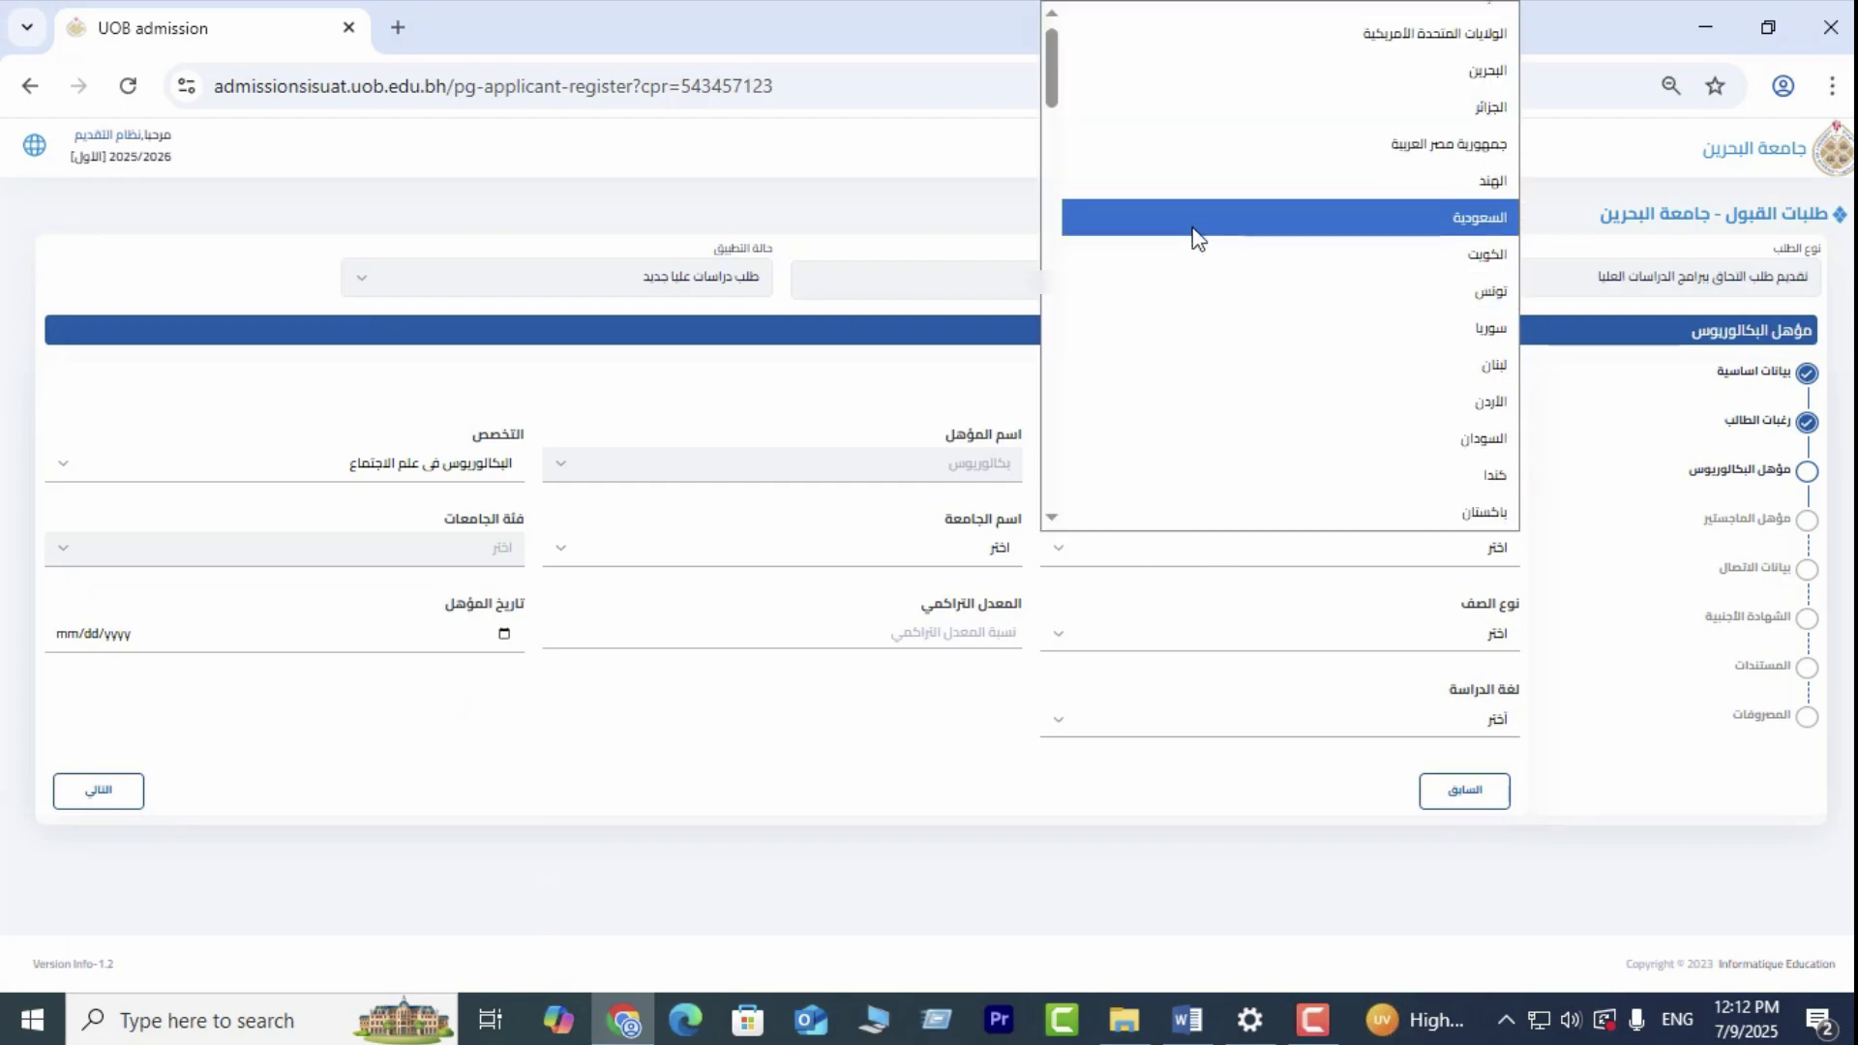
pyautogui.click(1202, 222)
pyautogui.click(875, 556)
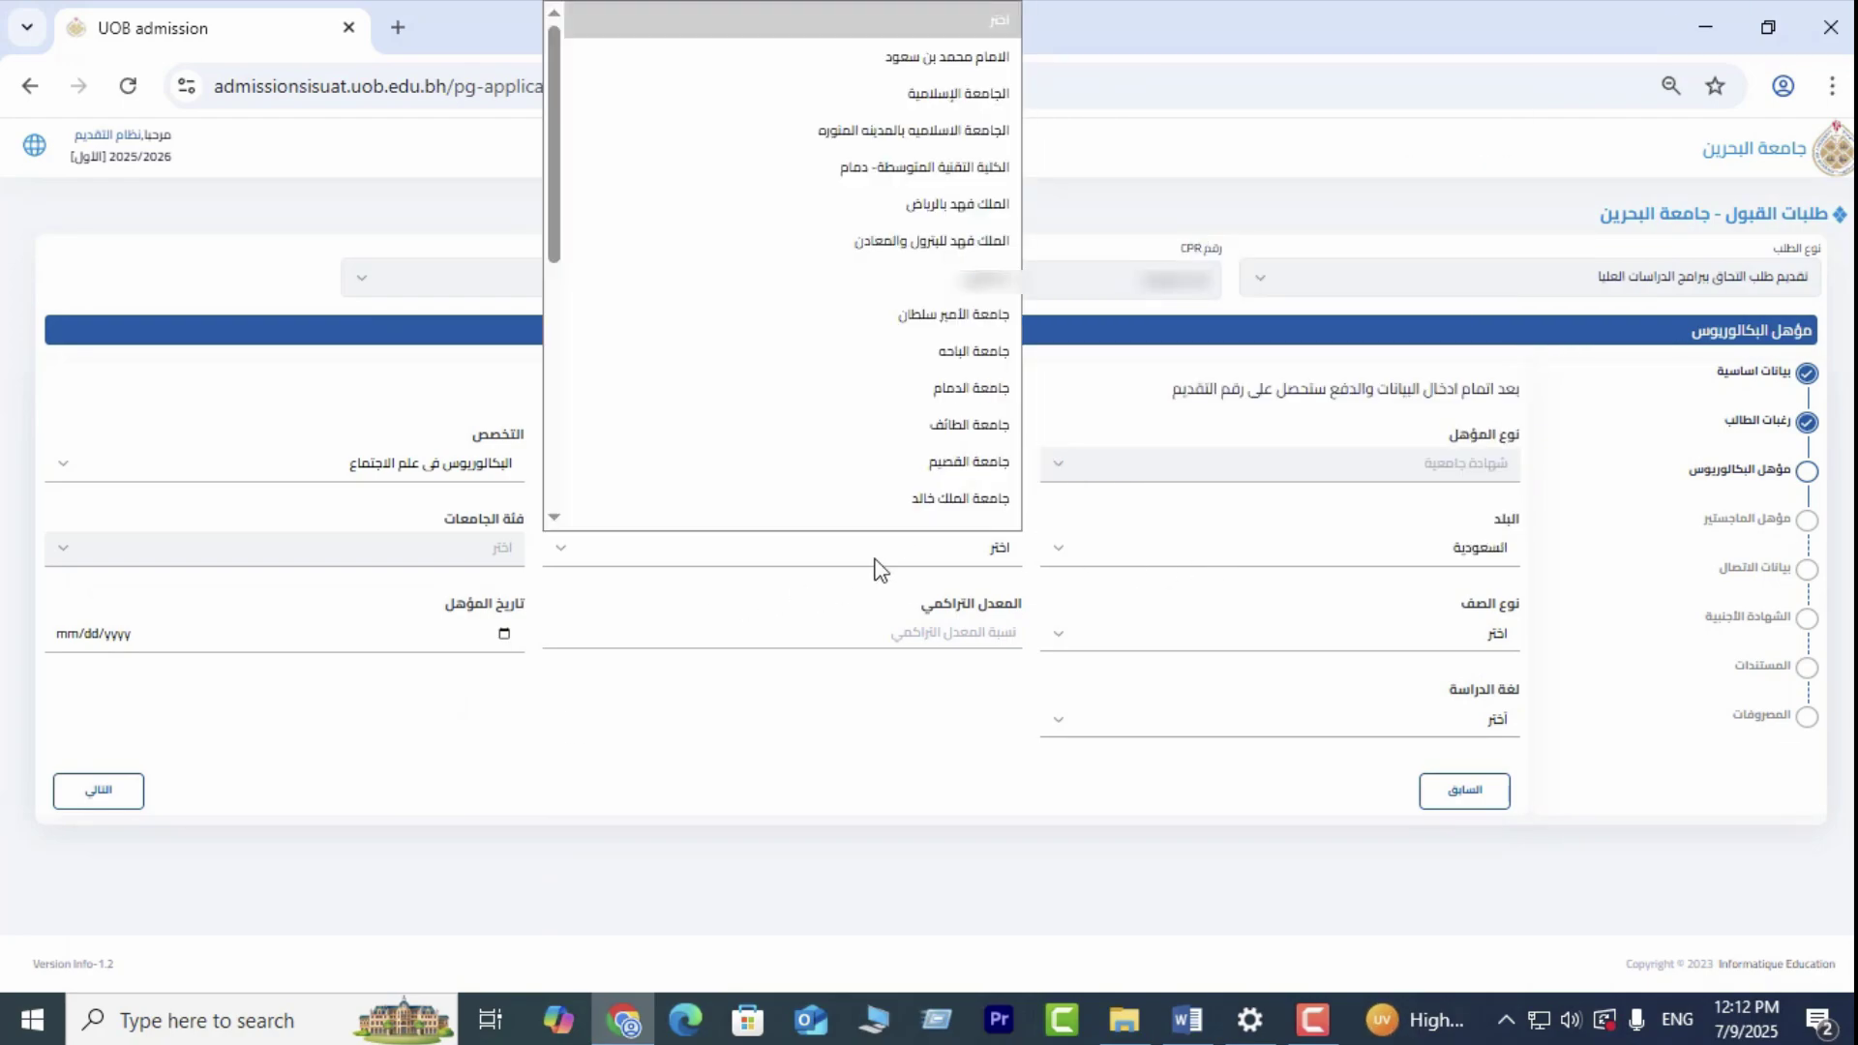
pyautogui.click(887, 371)
pyautogui.click(1293, 643)
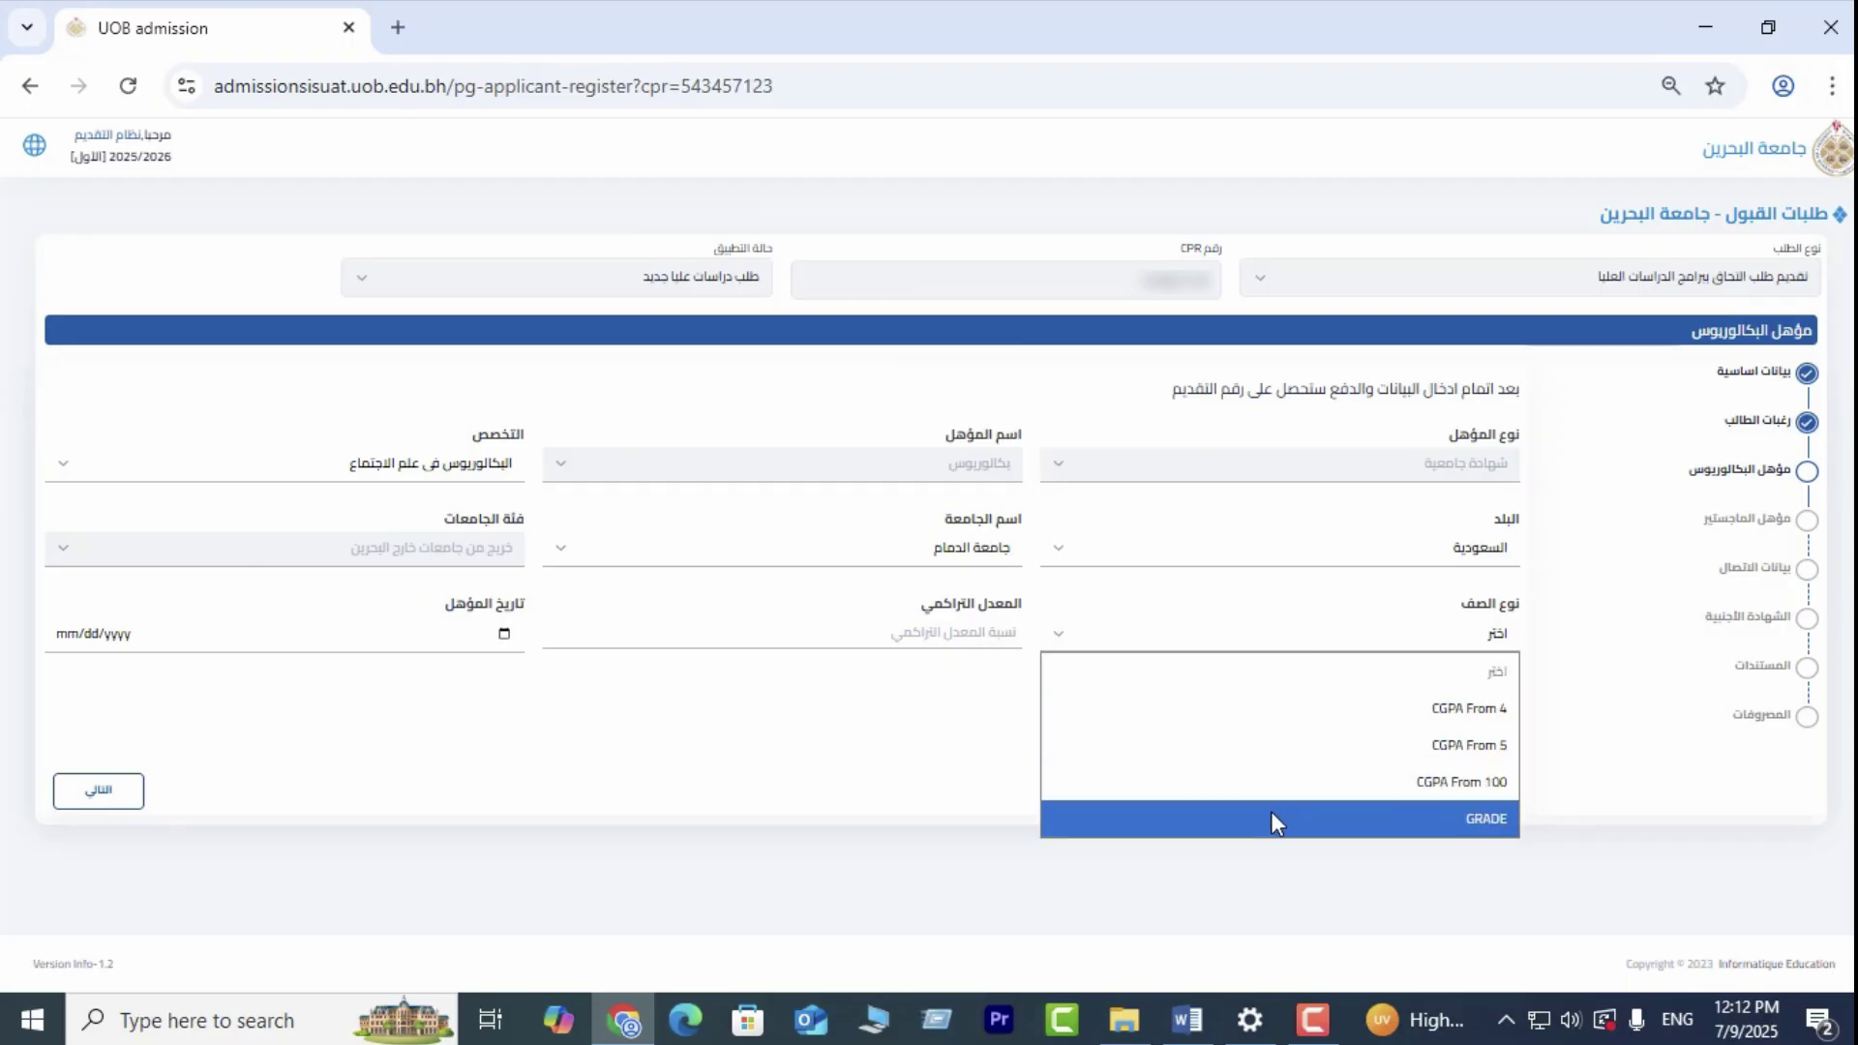
pyautogui.click(1234, 722)
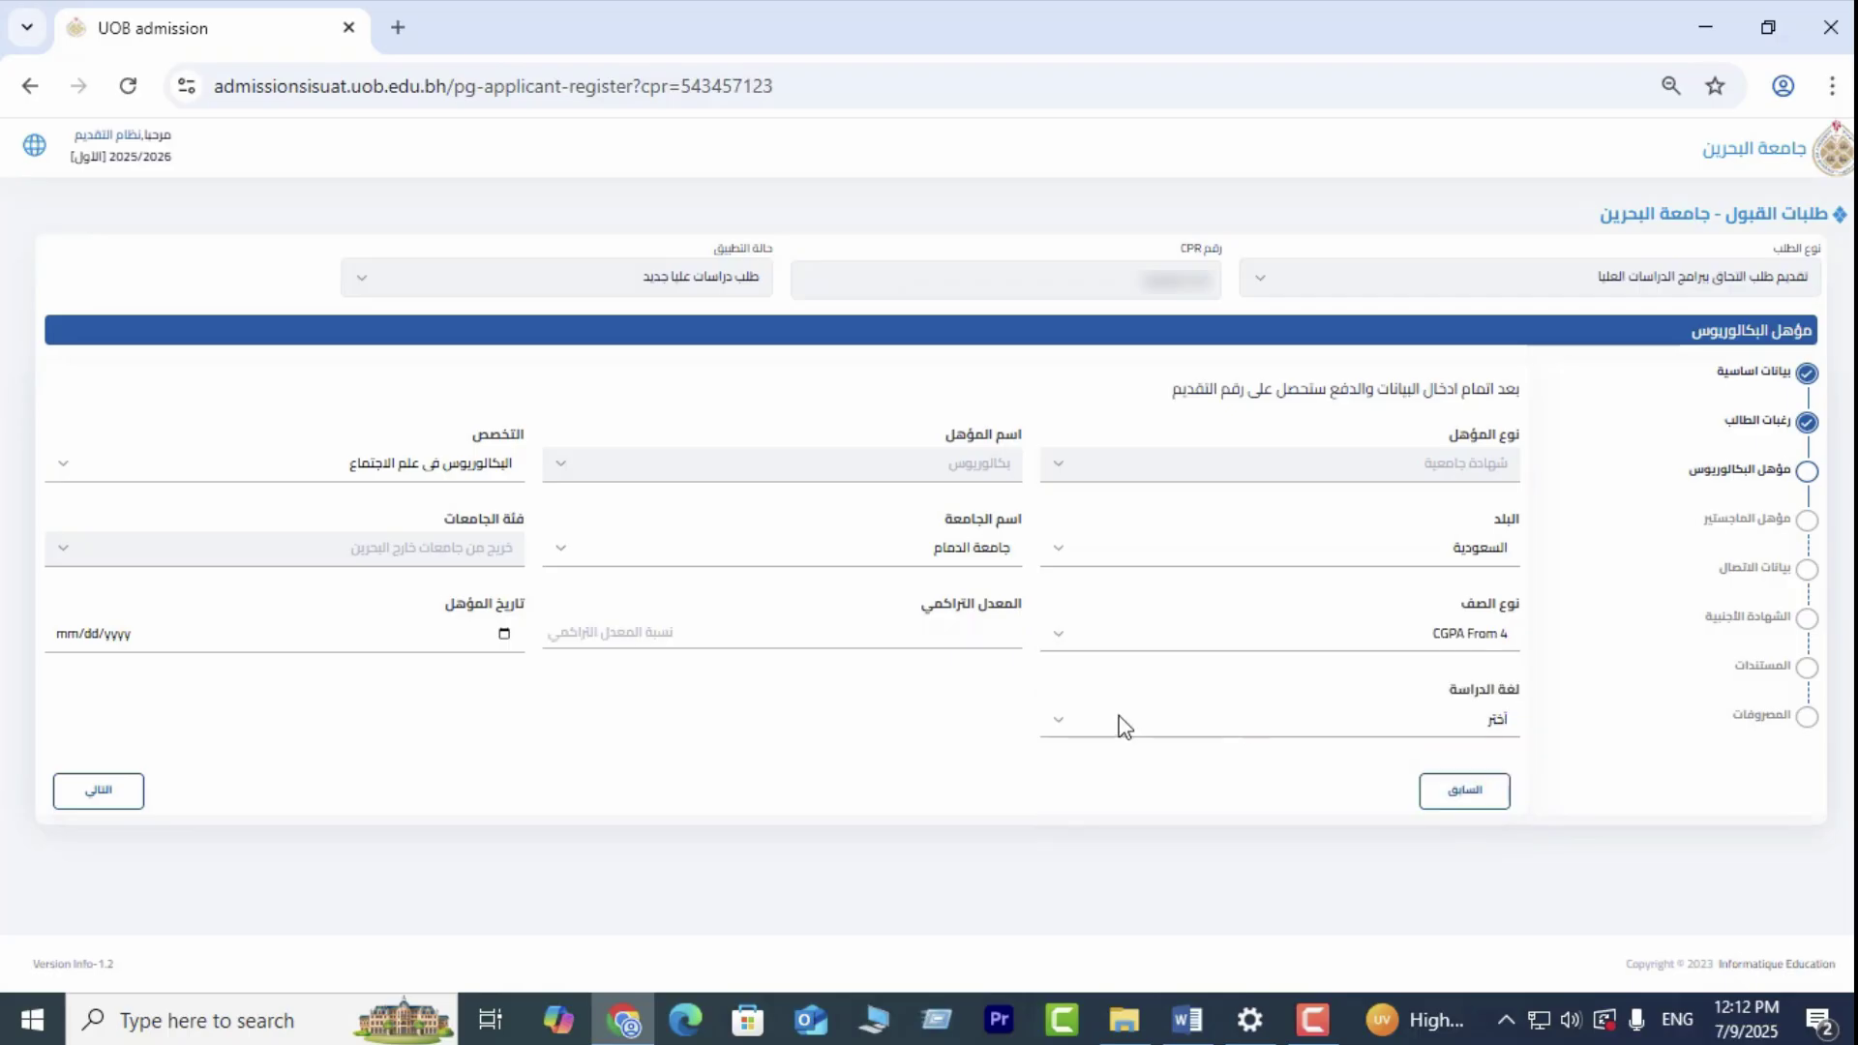
# Enter GPA 4, date 11 February 2025, English study language, and save the bachelor's details.
pyautogui.click(833, 624)
pyautogui.write('4')
pyautogui.click(505, 635)
pyautogui.click(191, 674)
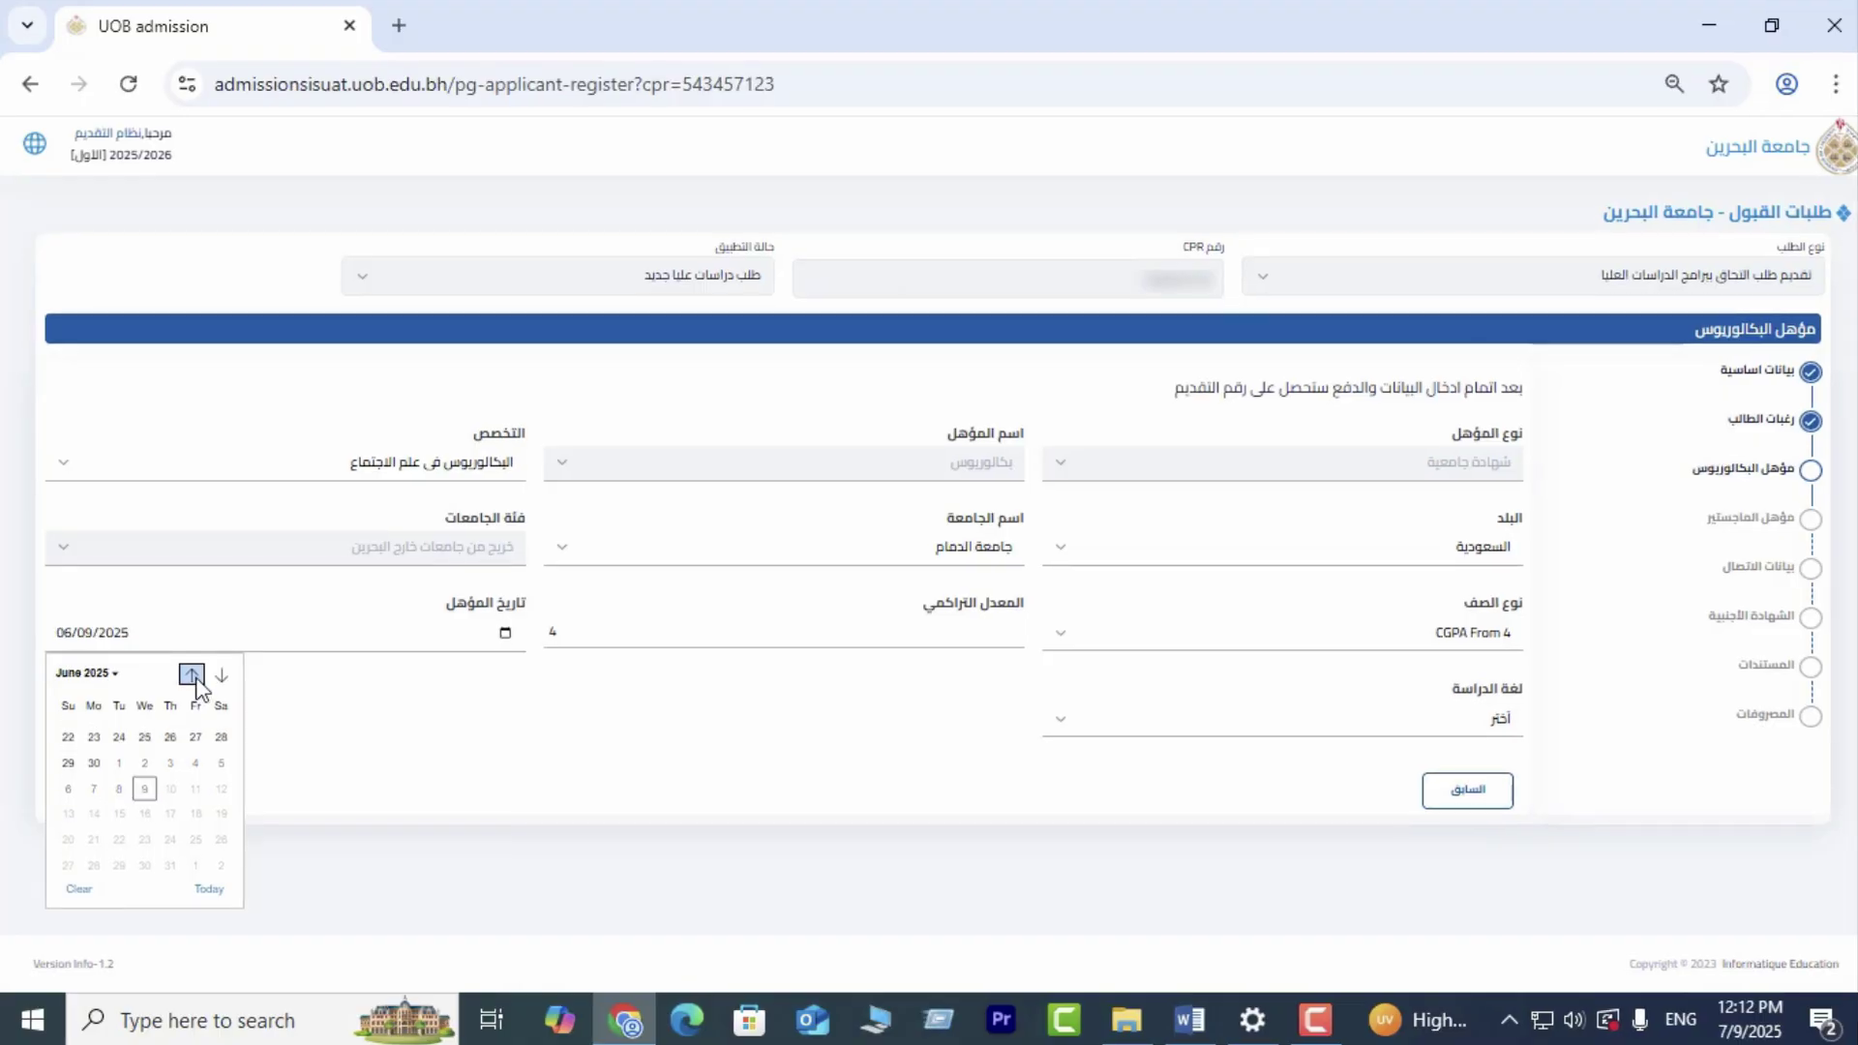
pyautogui.click(192, 674)
pyautogui.click(192, 674)
pyautogui.click(191, 674)
pyautogui.click(192, 674)
pyautogui.click(119, 789)
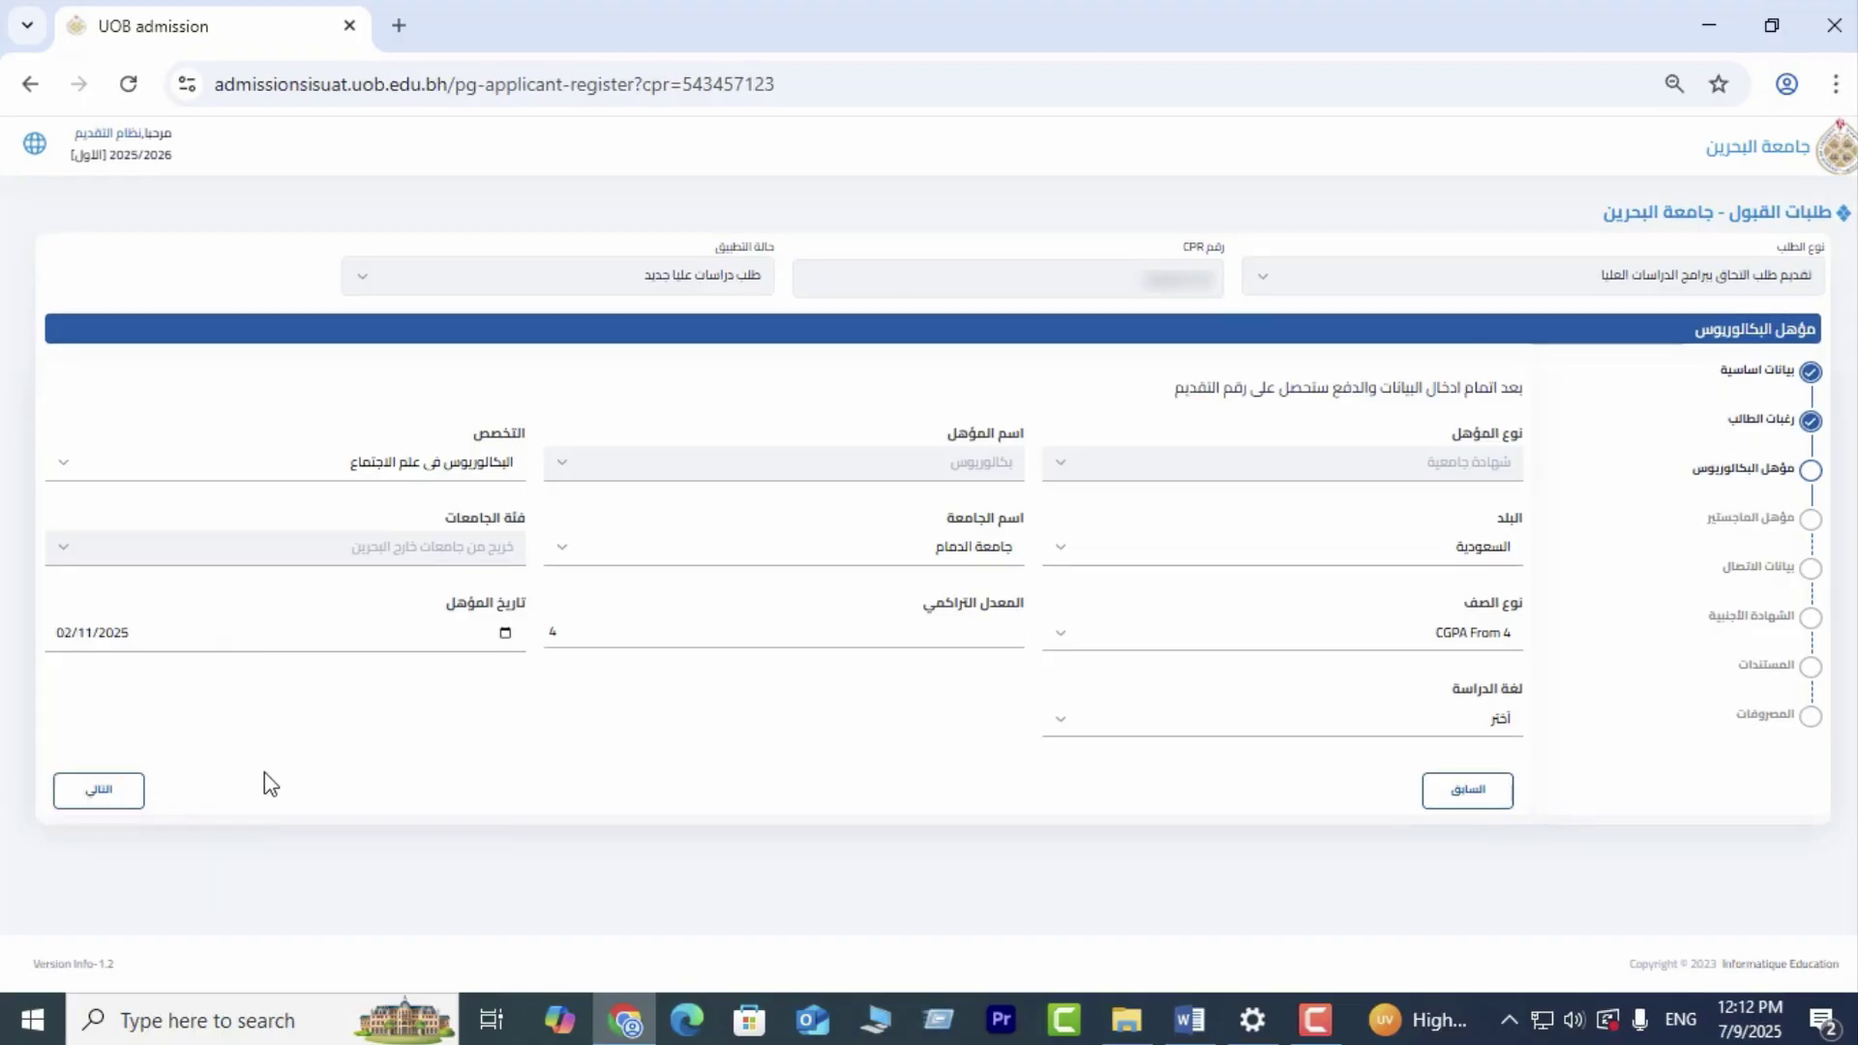
pyautogui.click(1246, 724)
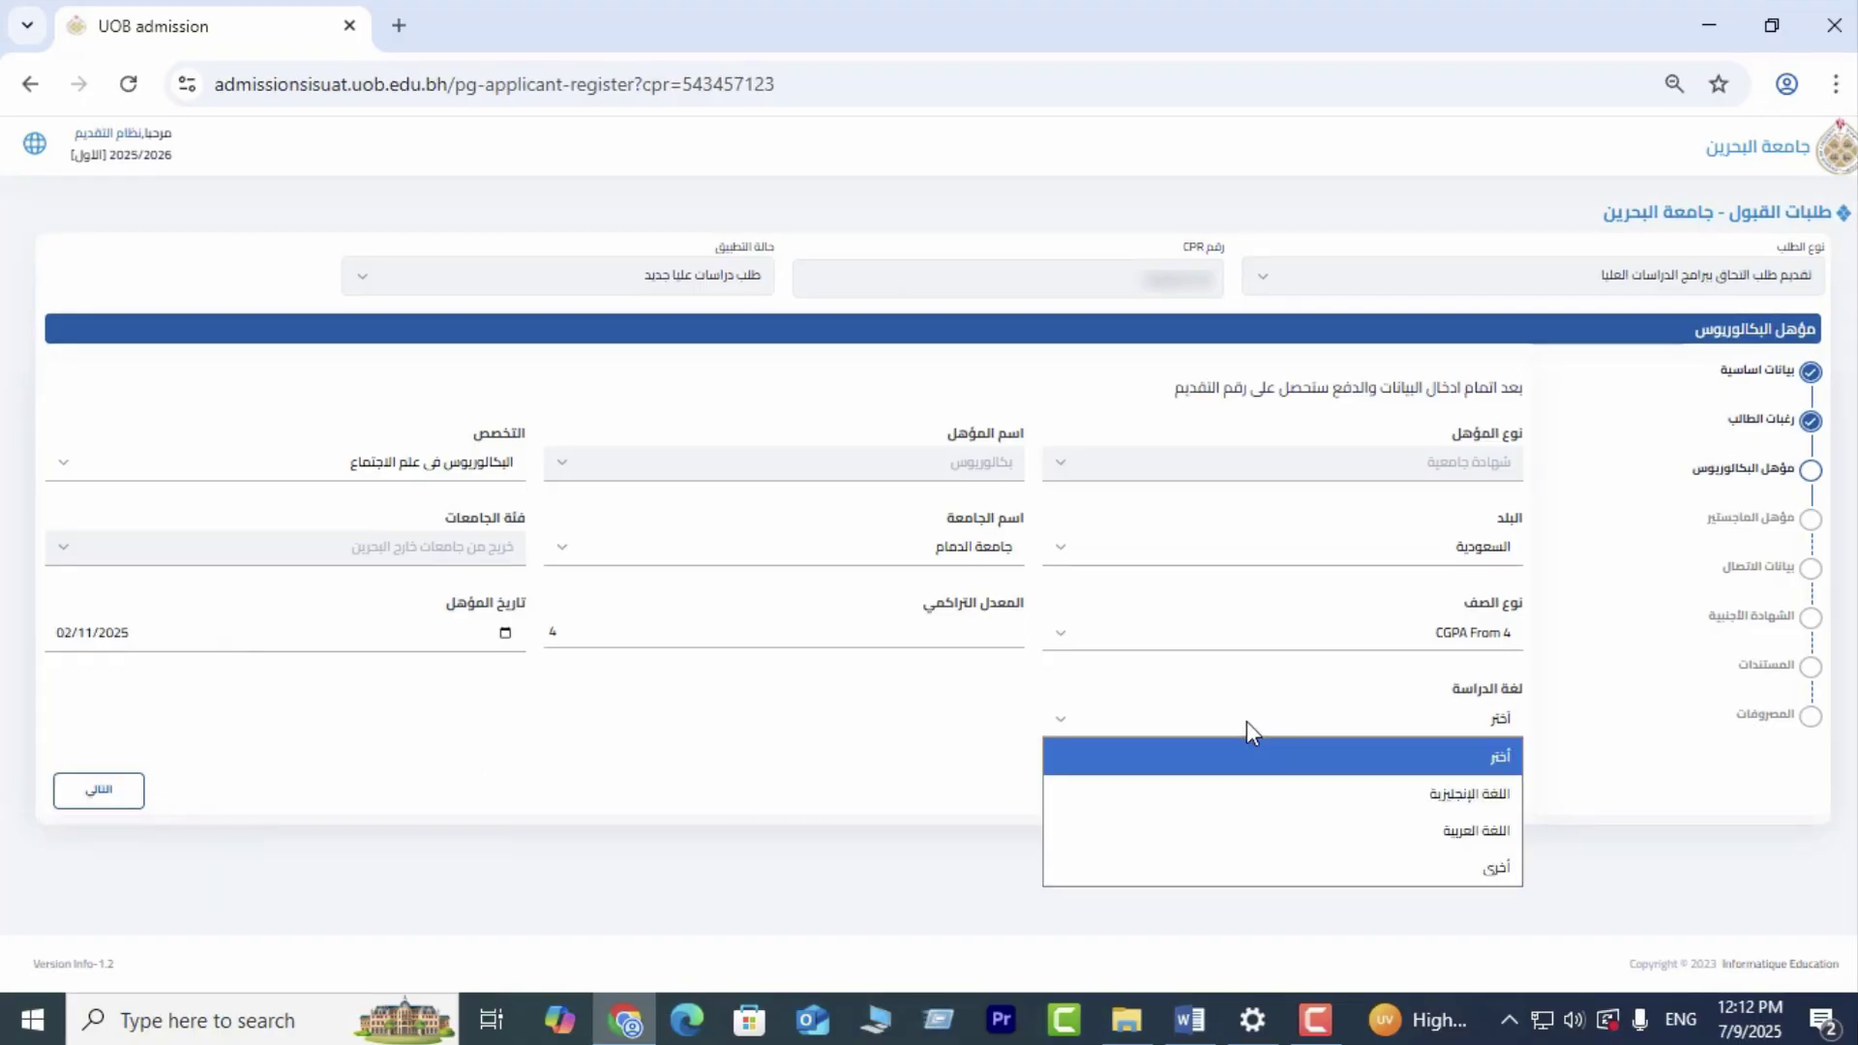
pyautogui.click(1248, 789)
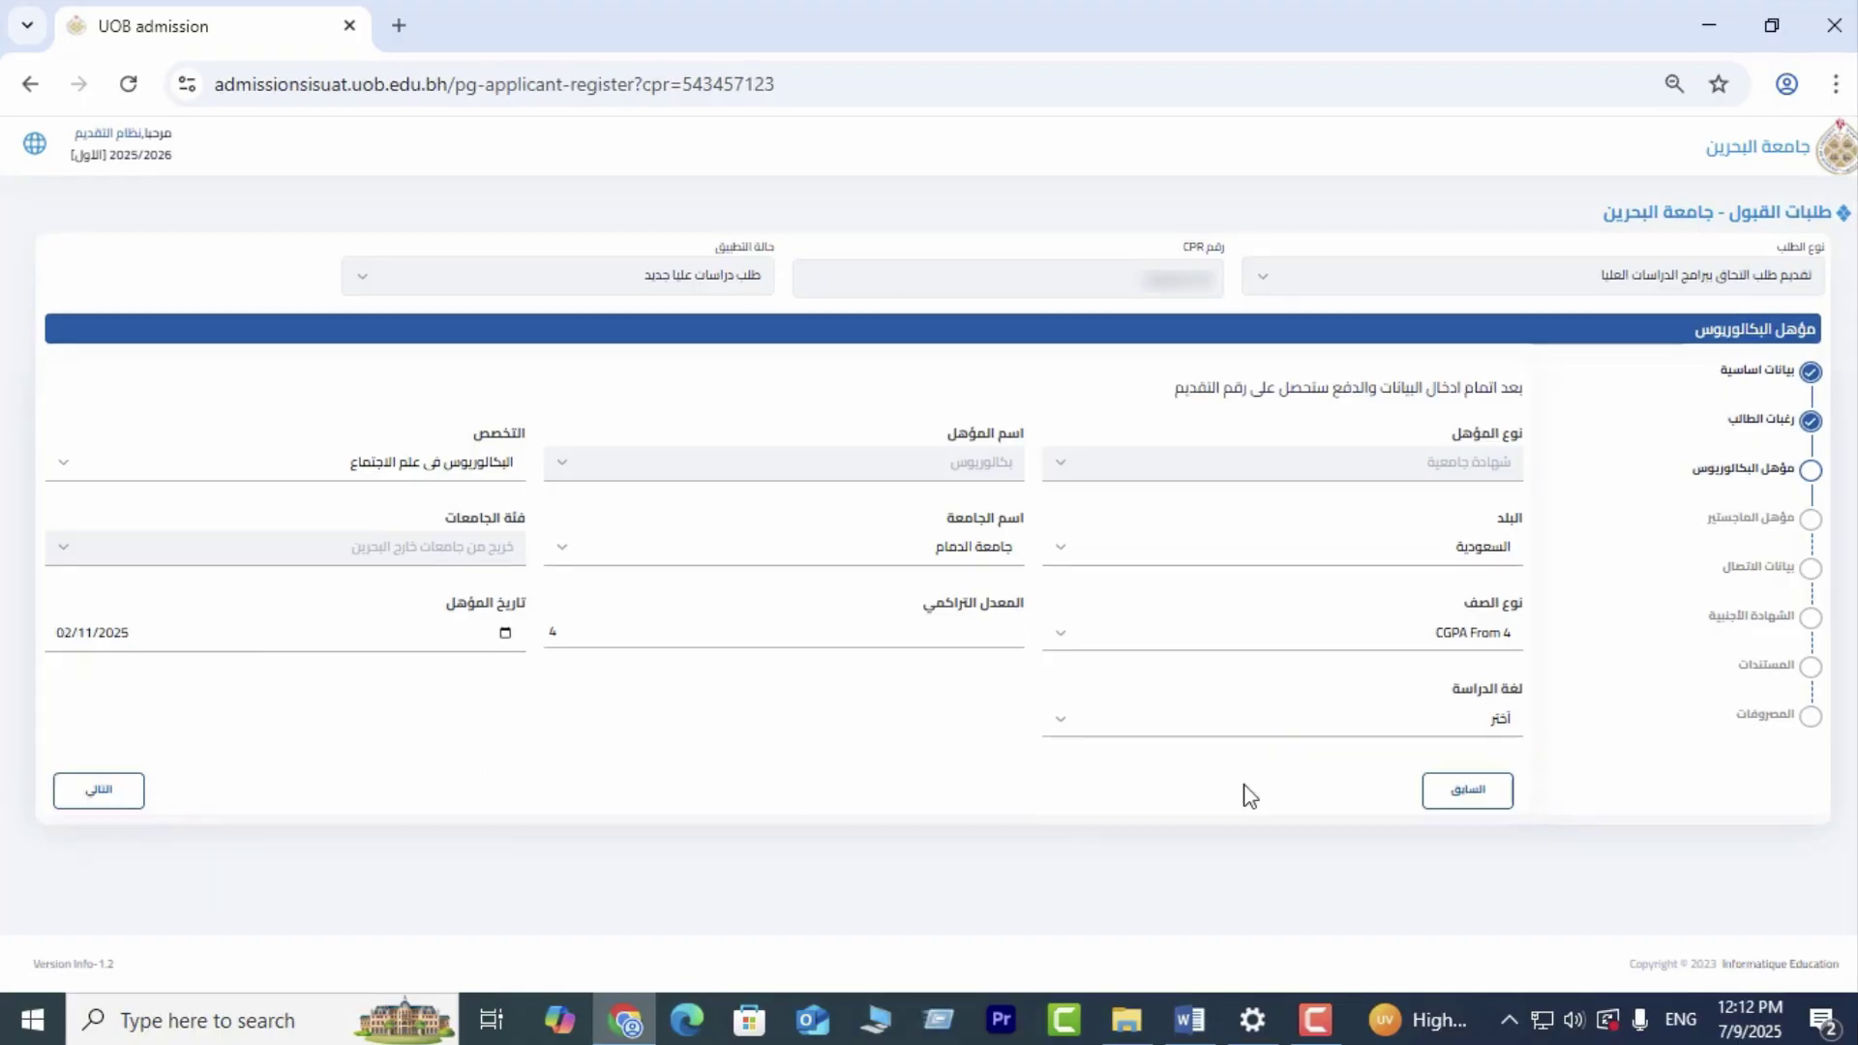
pyautogui.click(112, 809)
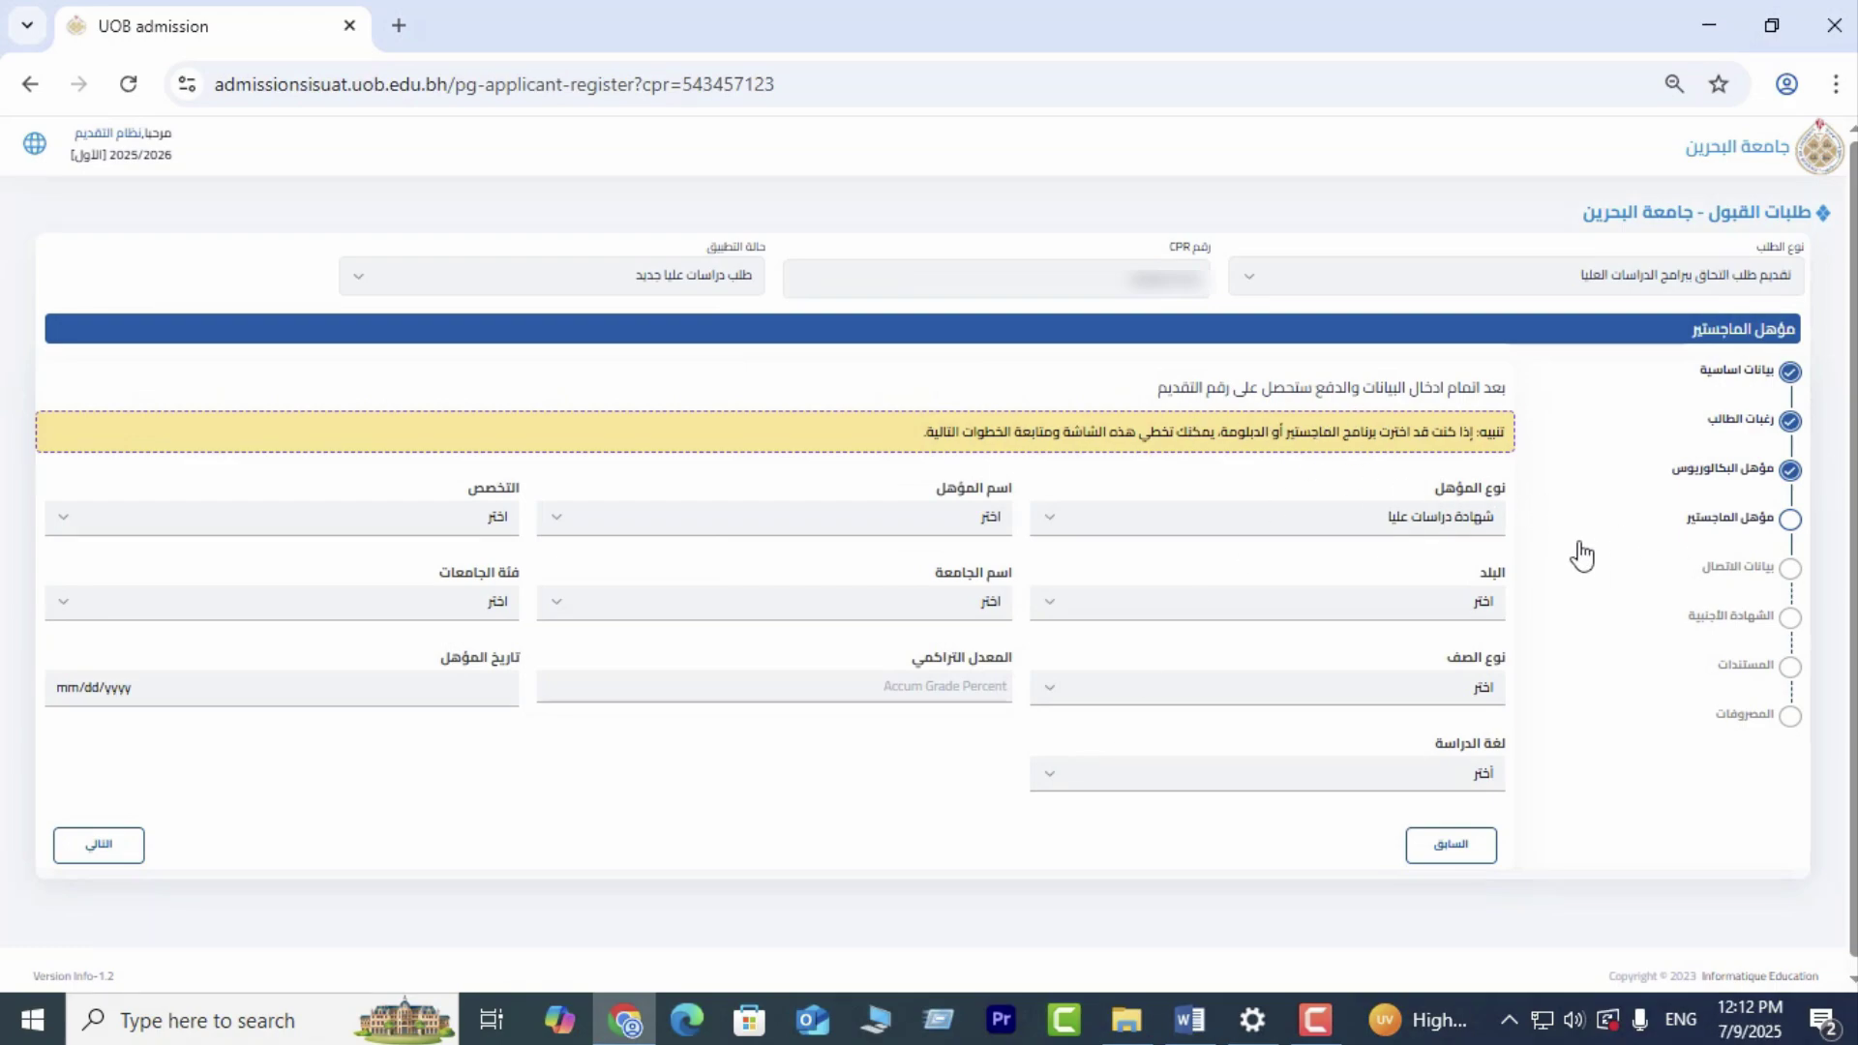
# Leave the master's qualification blank and proceed to contact information.
pyautogui.click(97, 851)
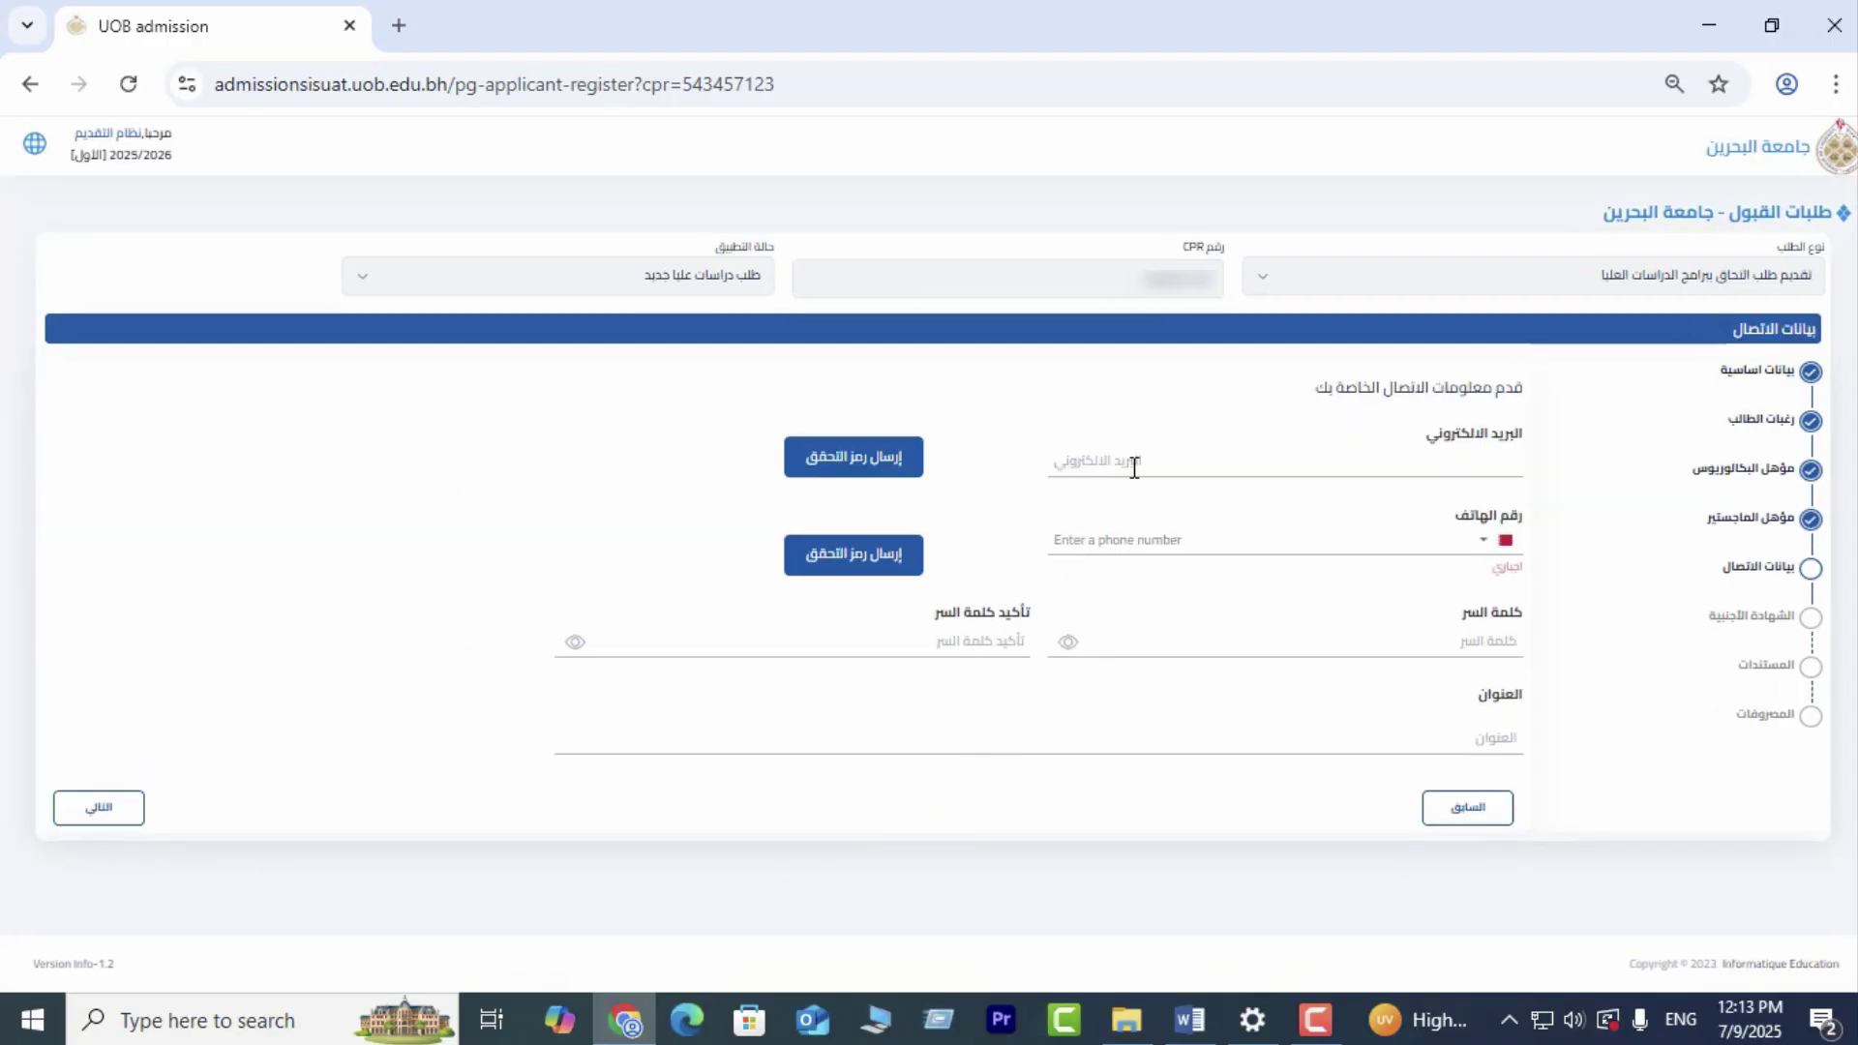
# Enter the applicant's e-mail address and verify it with the code sent.
pyautogui.hotkey('ctrl', 'v')
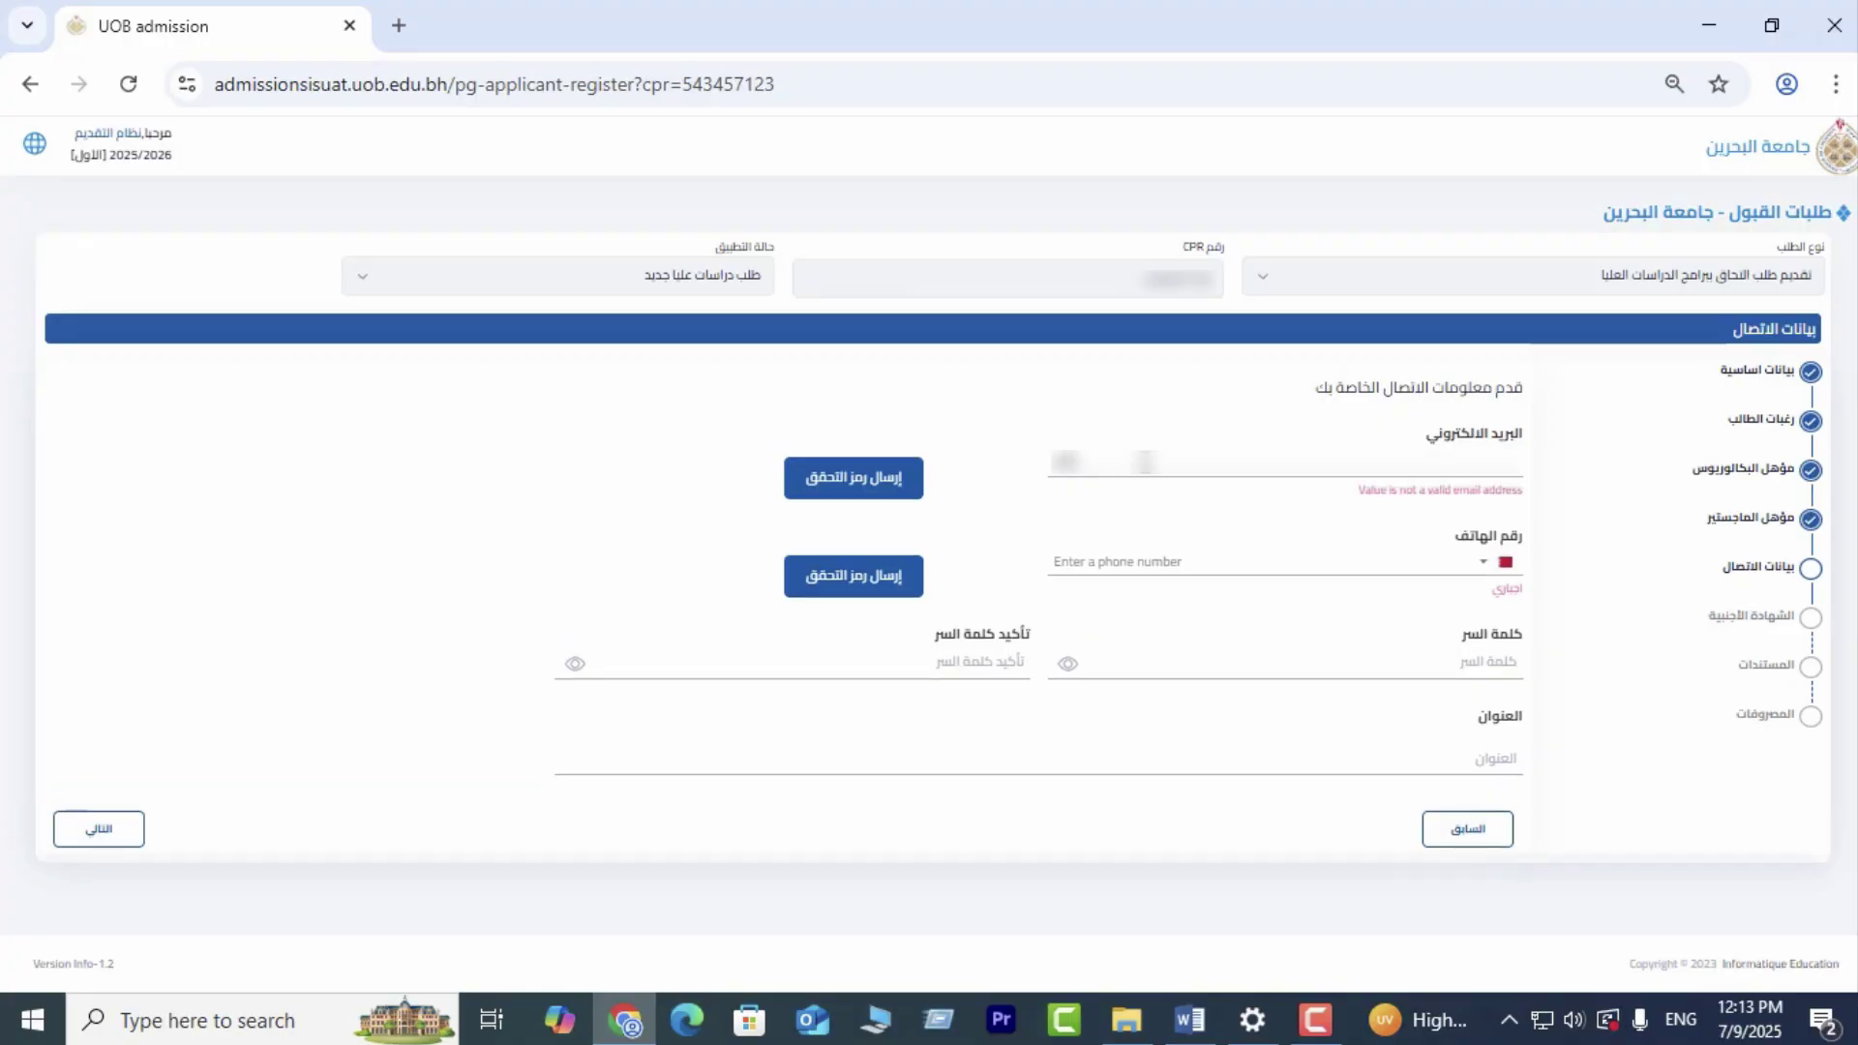
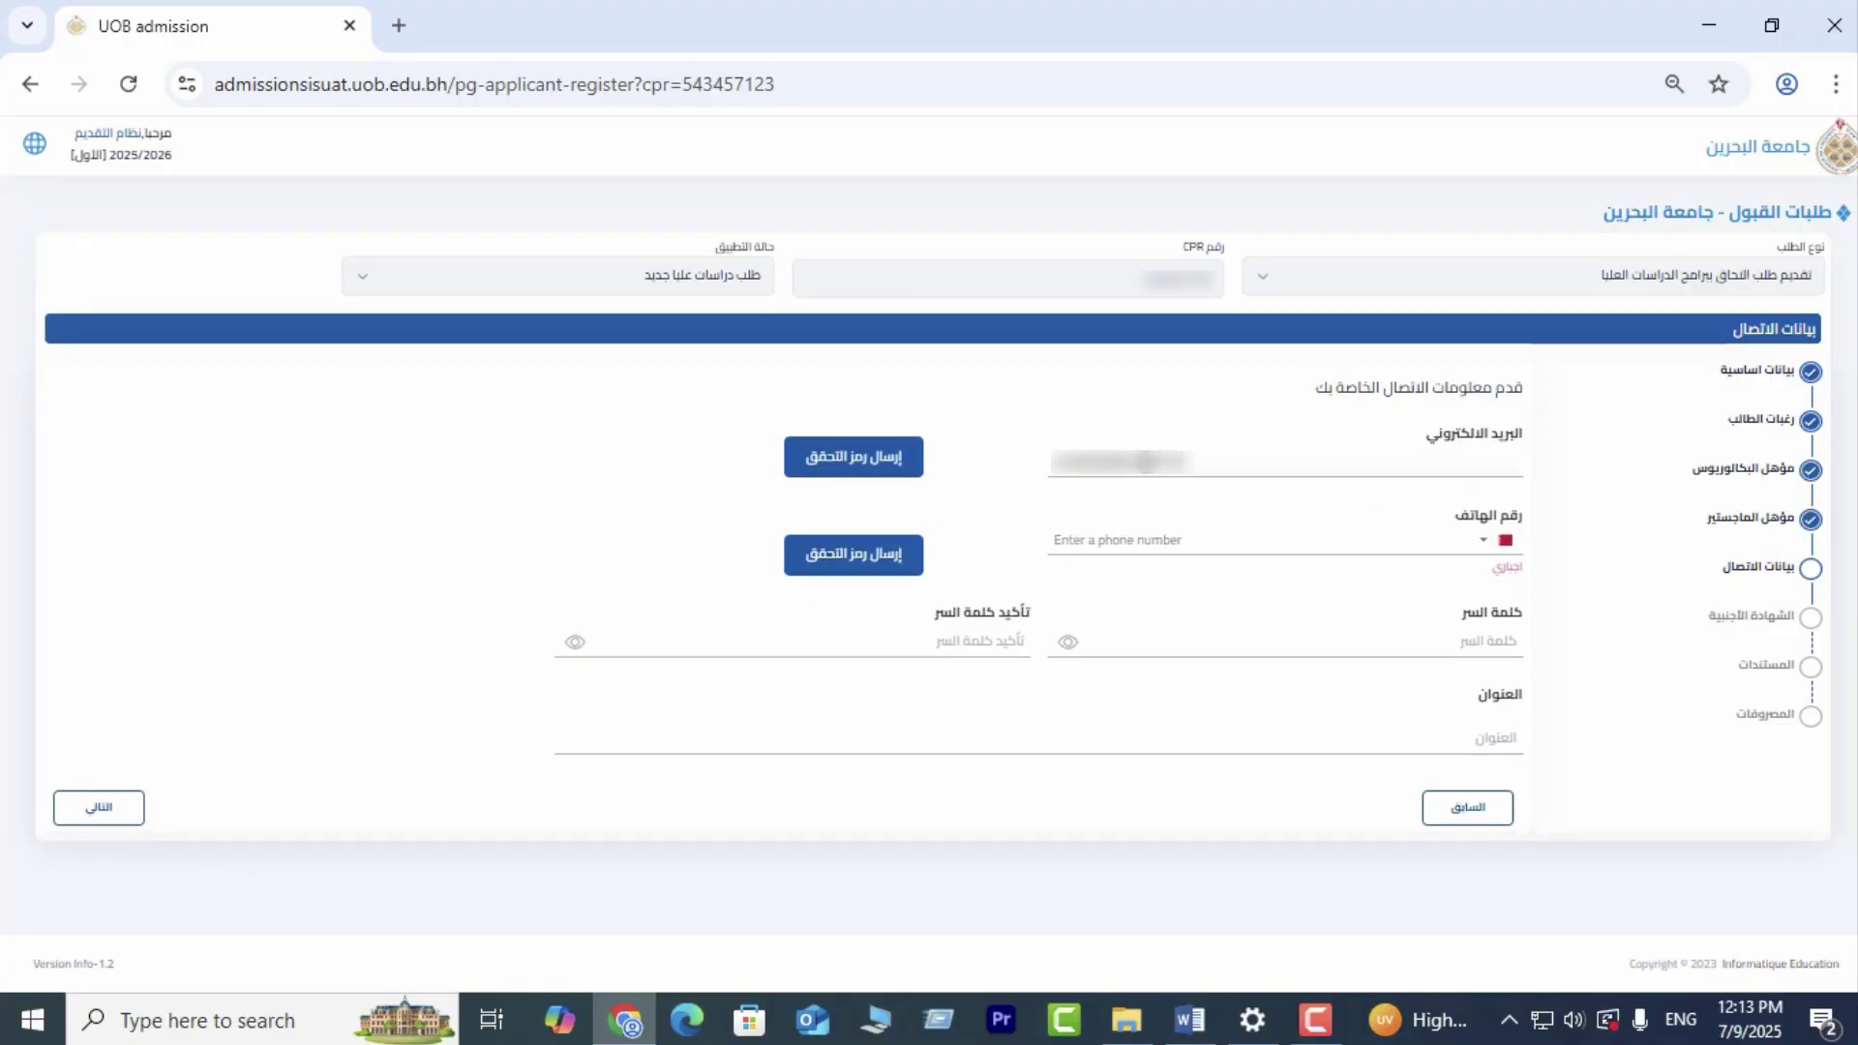
pyautogui.press('Return')
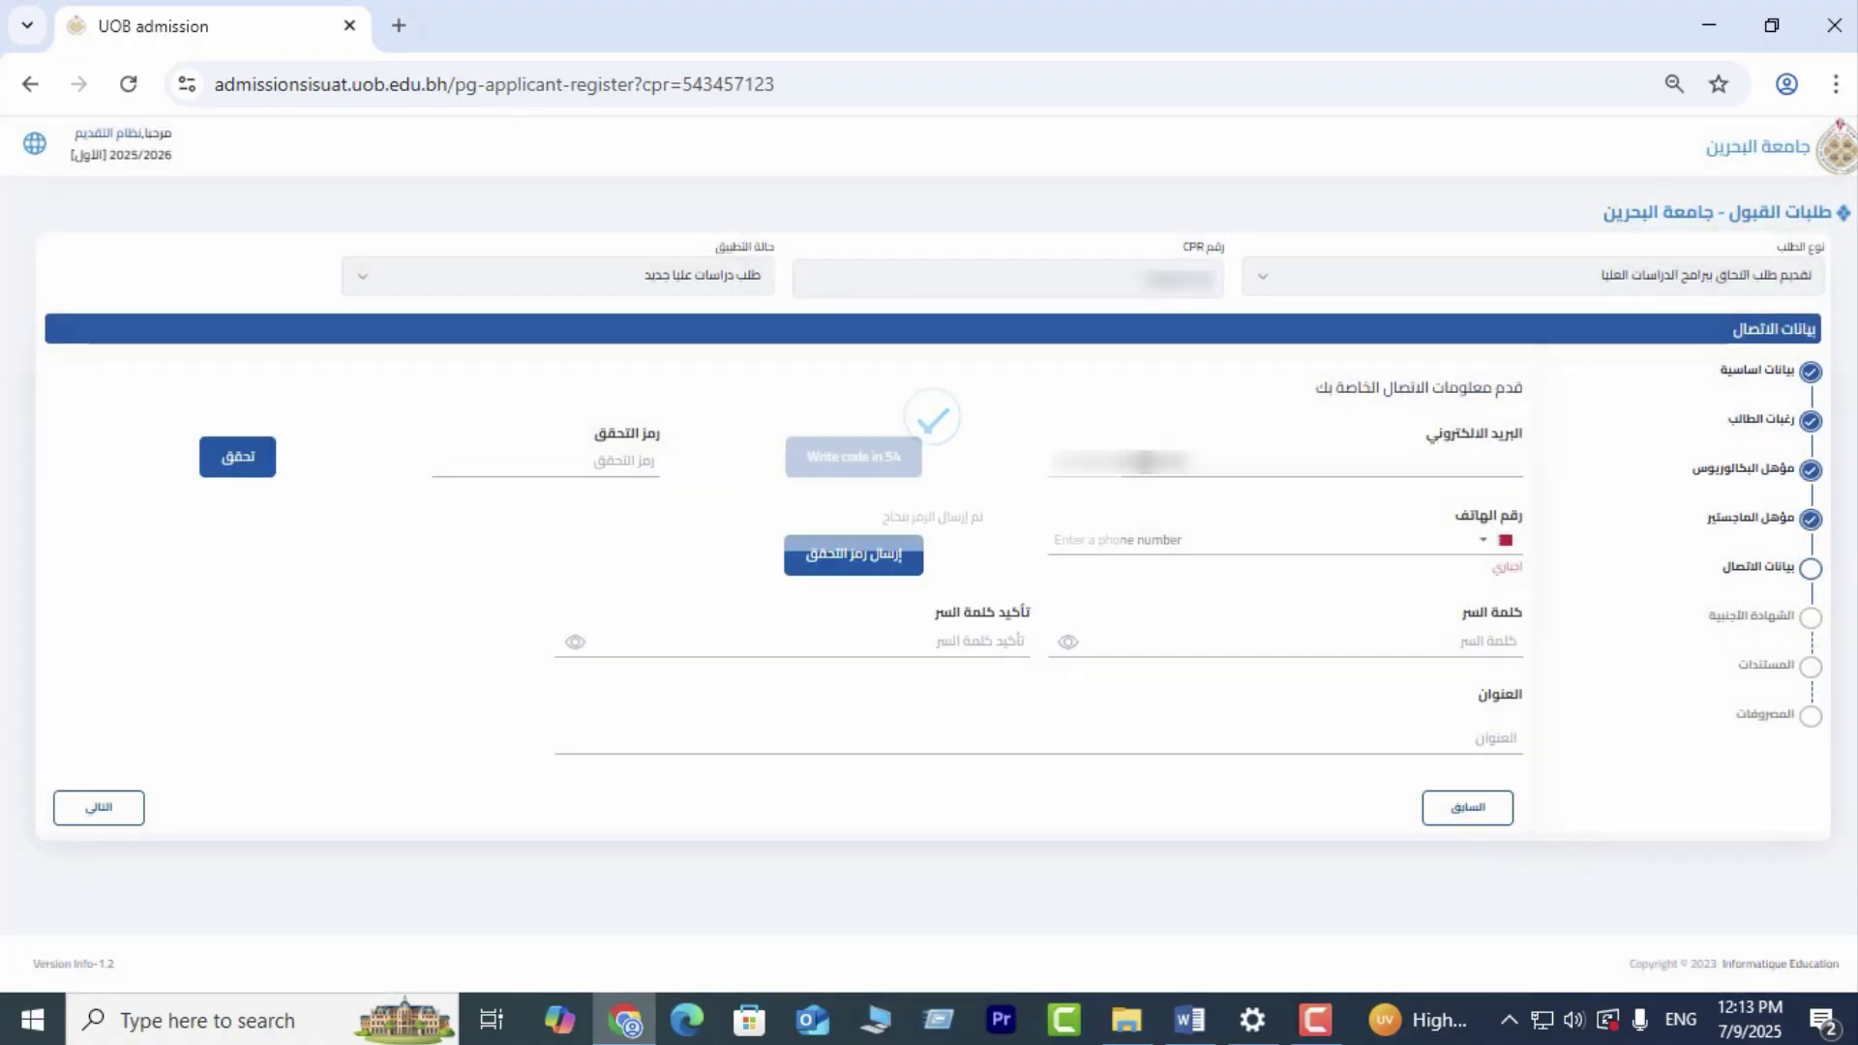
pyautogui.click(538, 460)
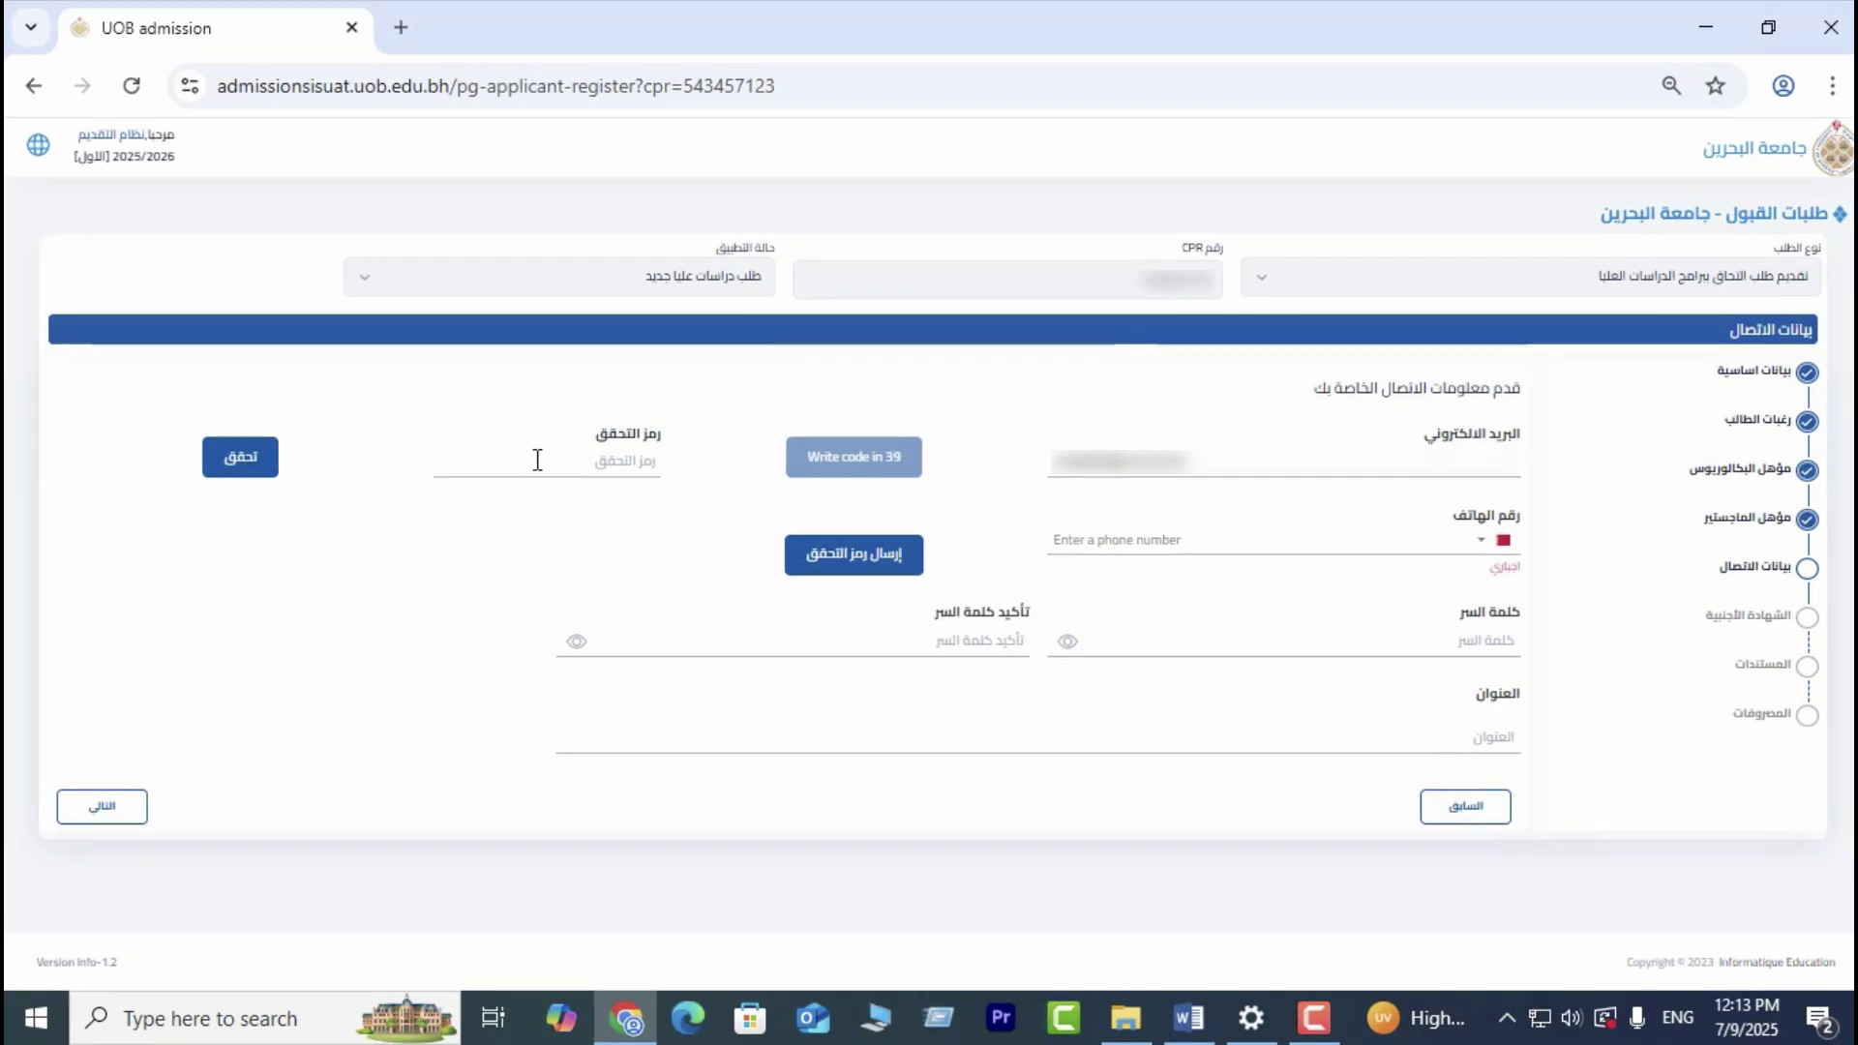
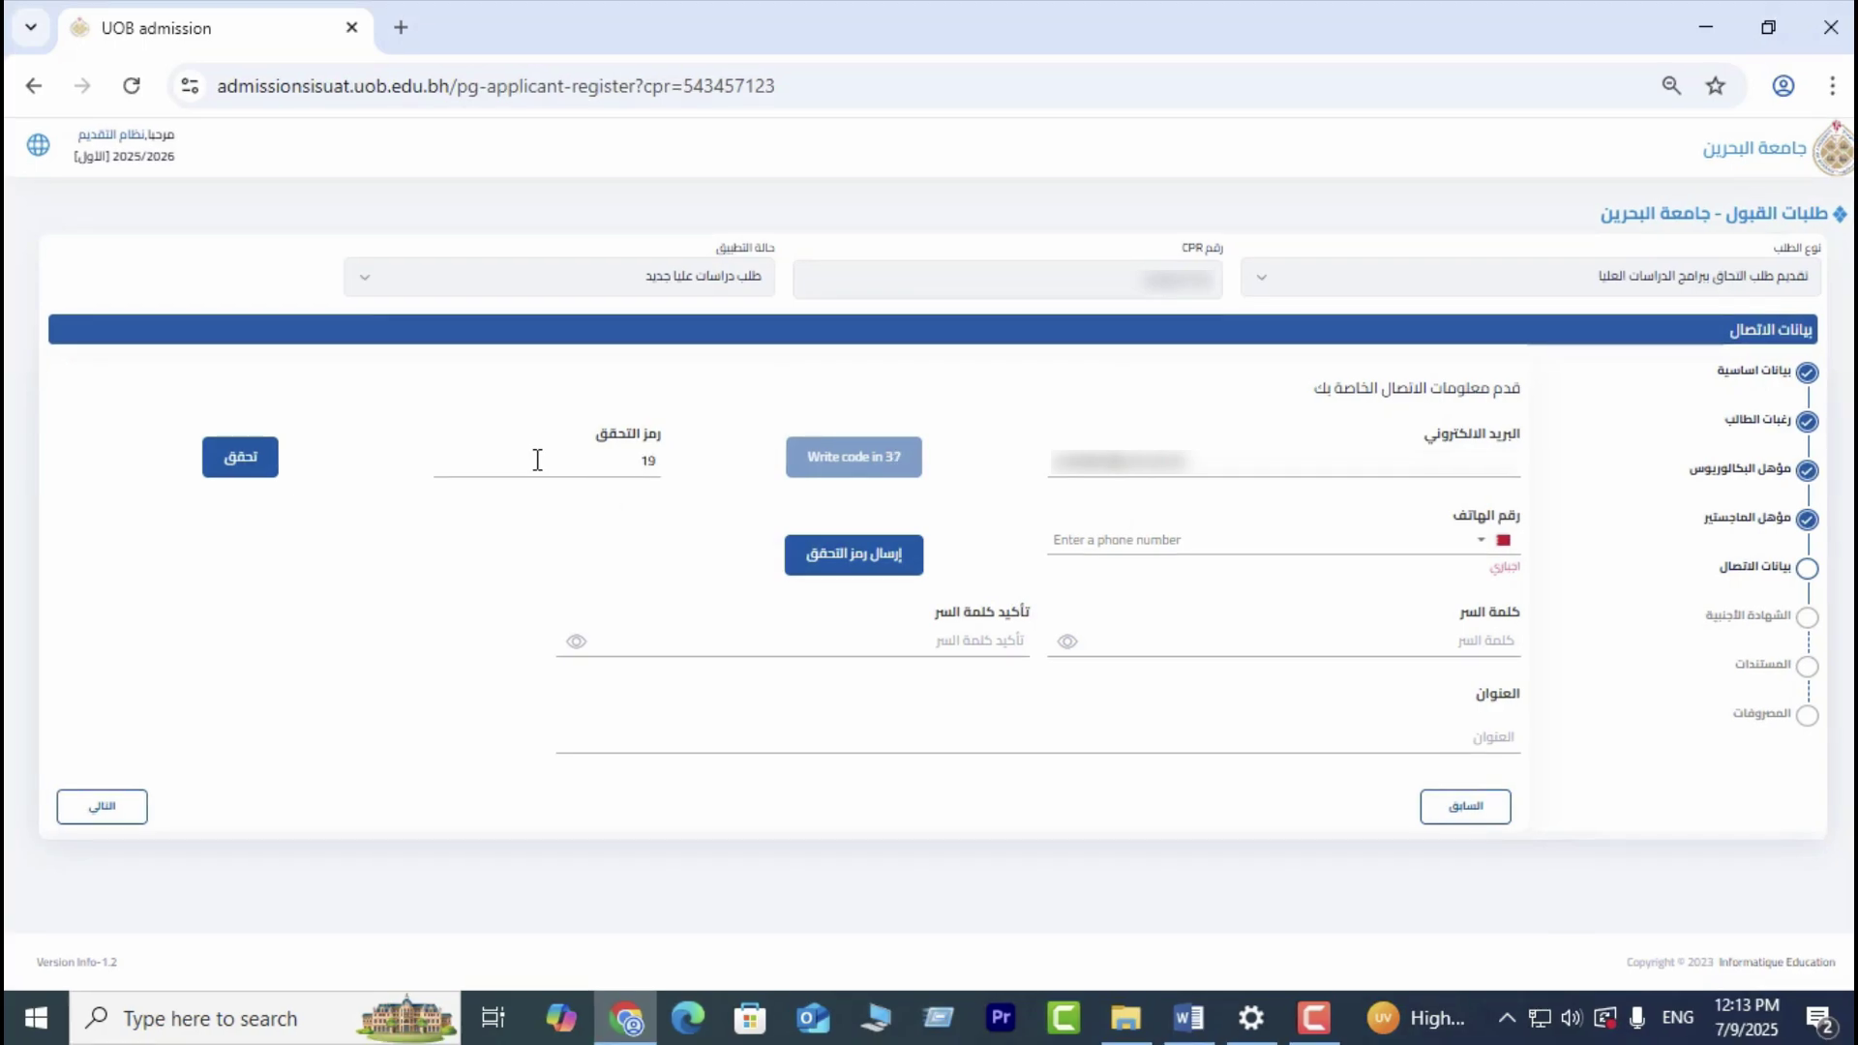
pyautogui.click(223, 463)
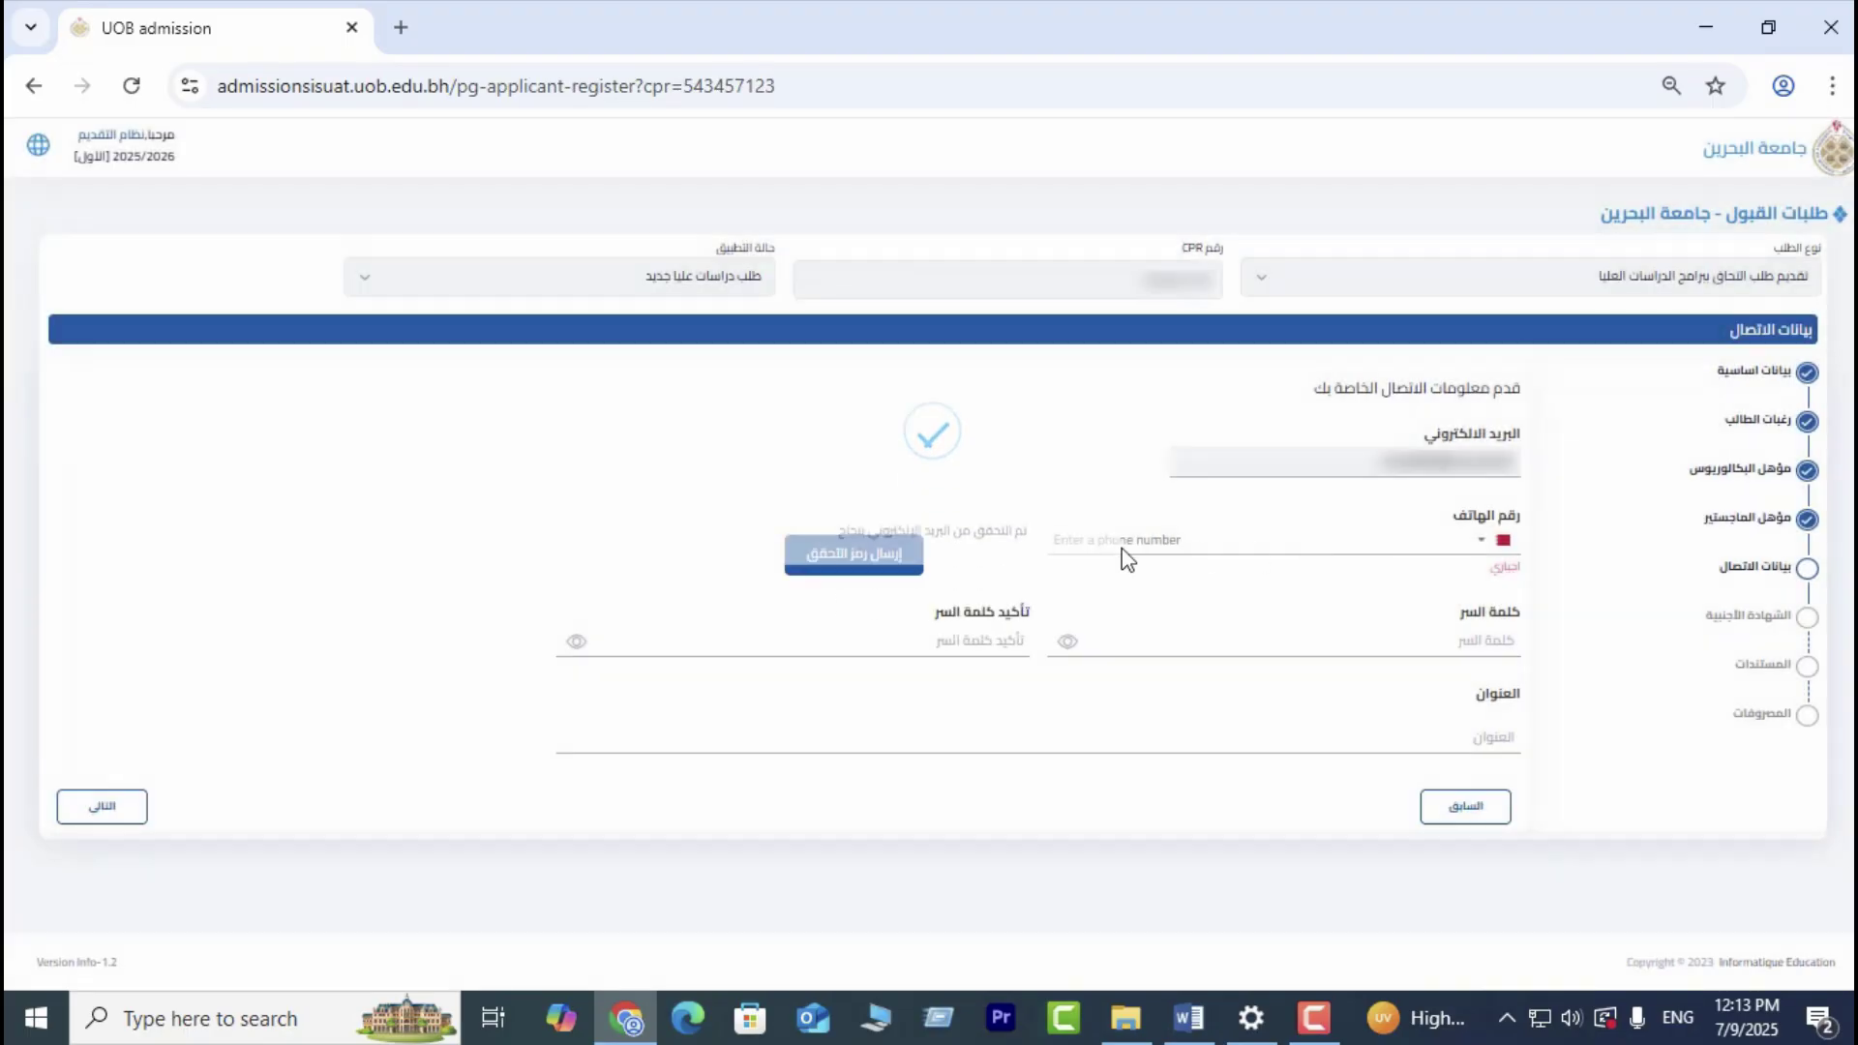
# Enter the applicant's mobile number and verify it with the SMS code.
pyautogui.click(1150, 535)
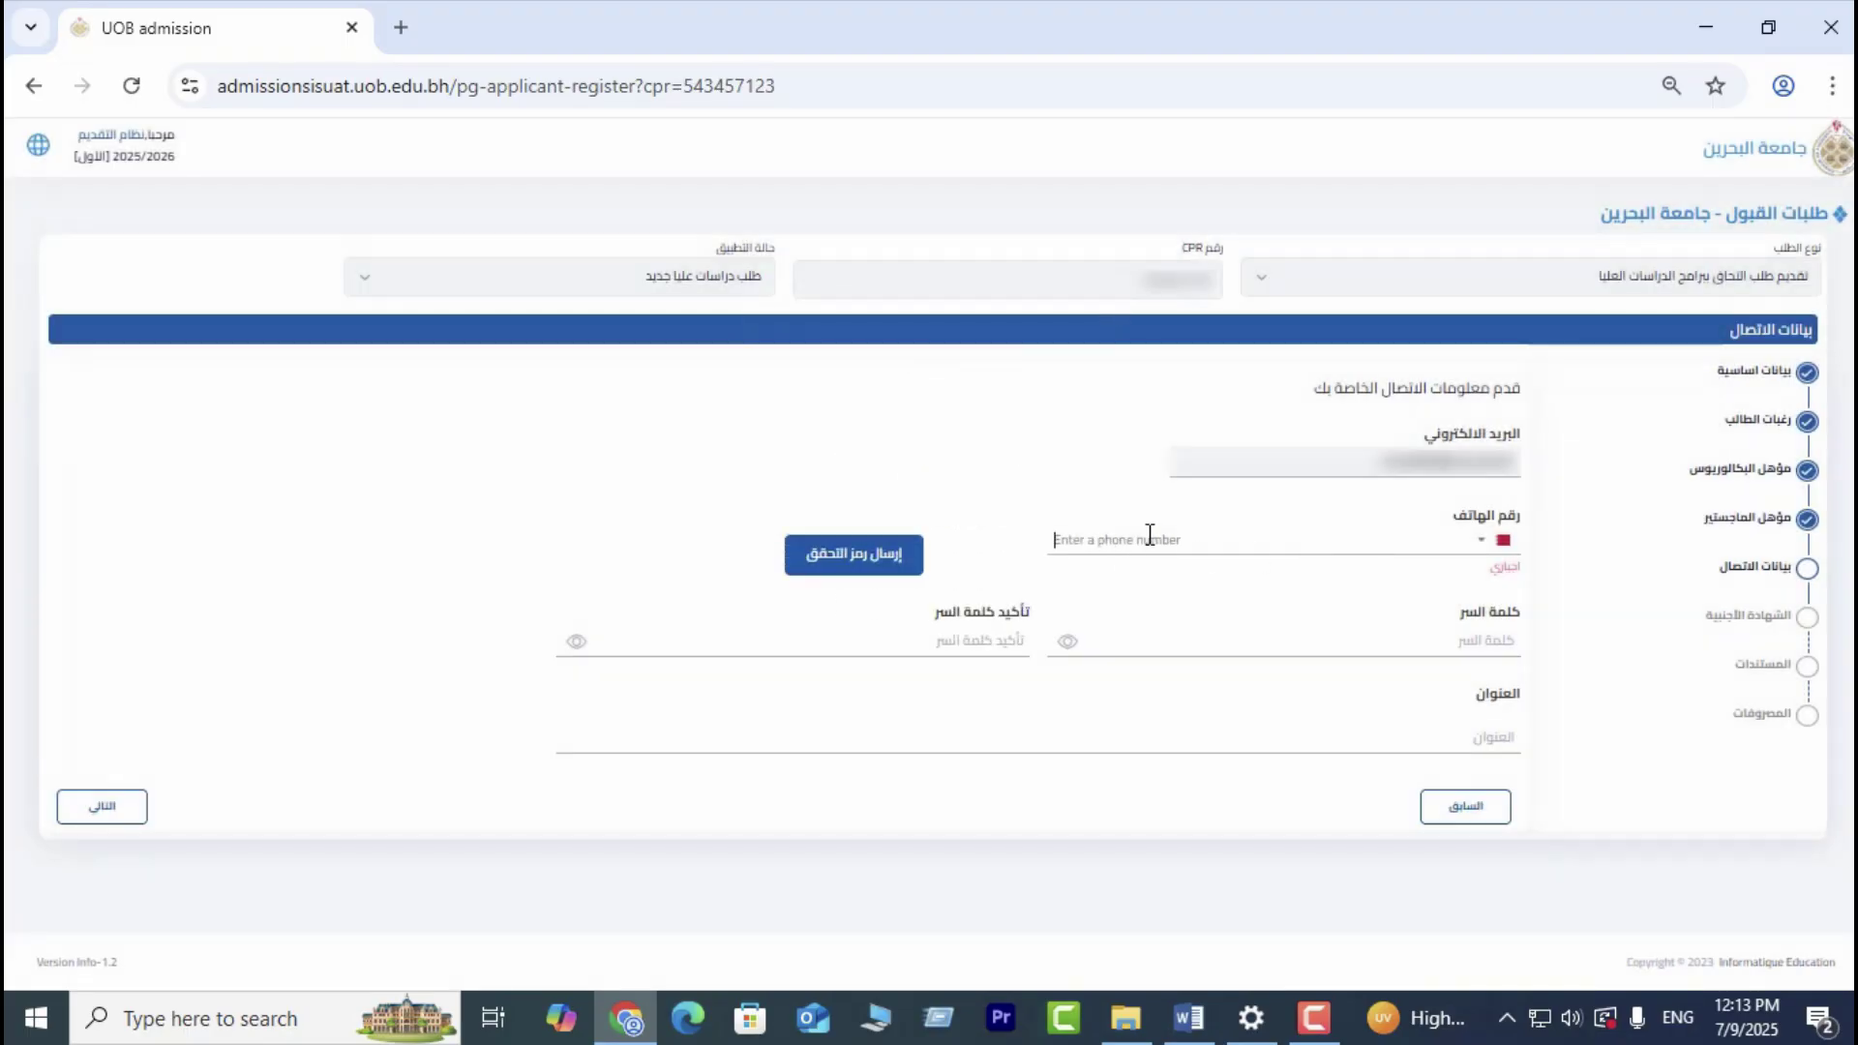
pyautogui.write('33334333')
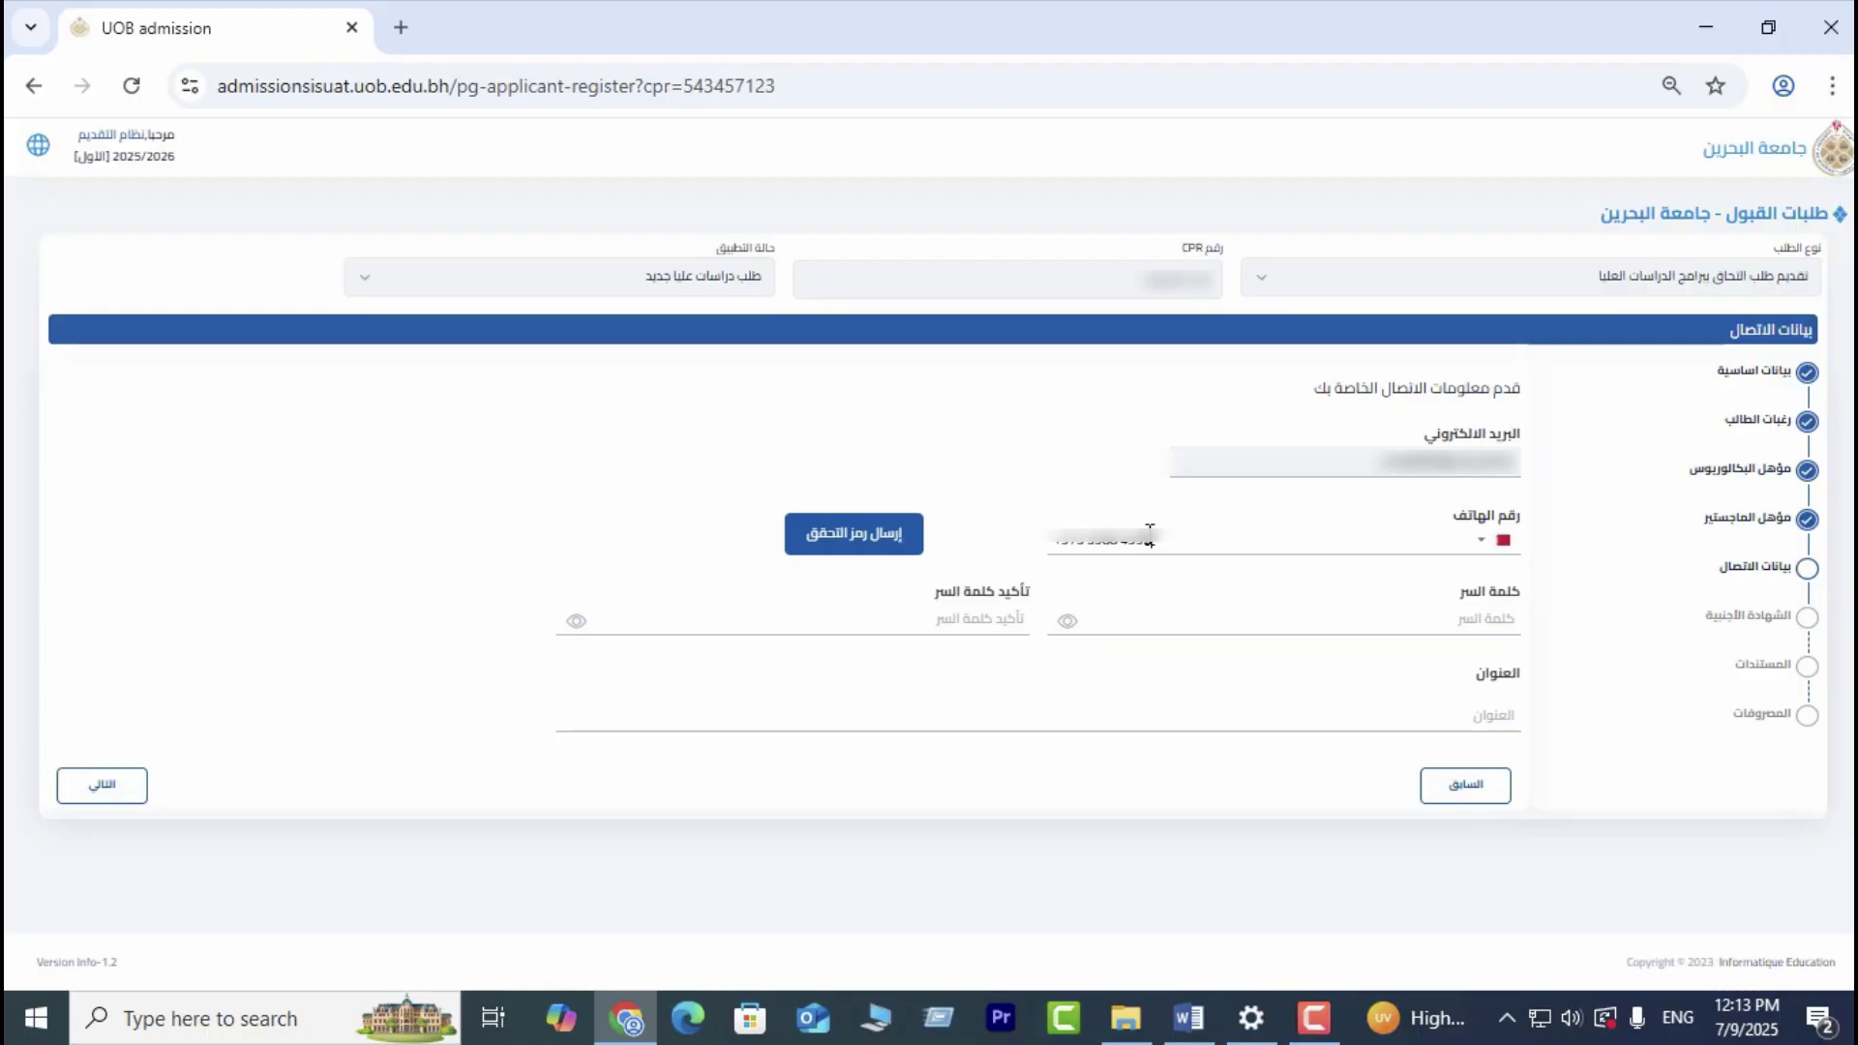
pyautogui.click(862, 544)
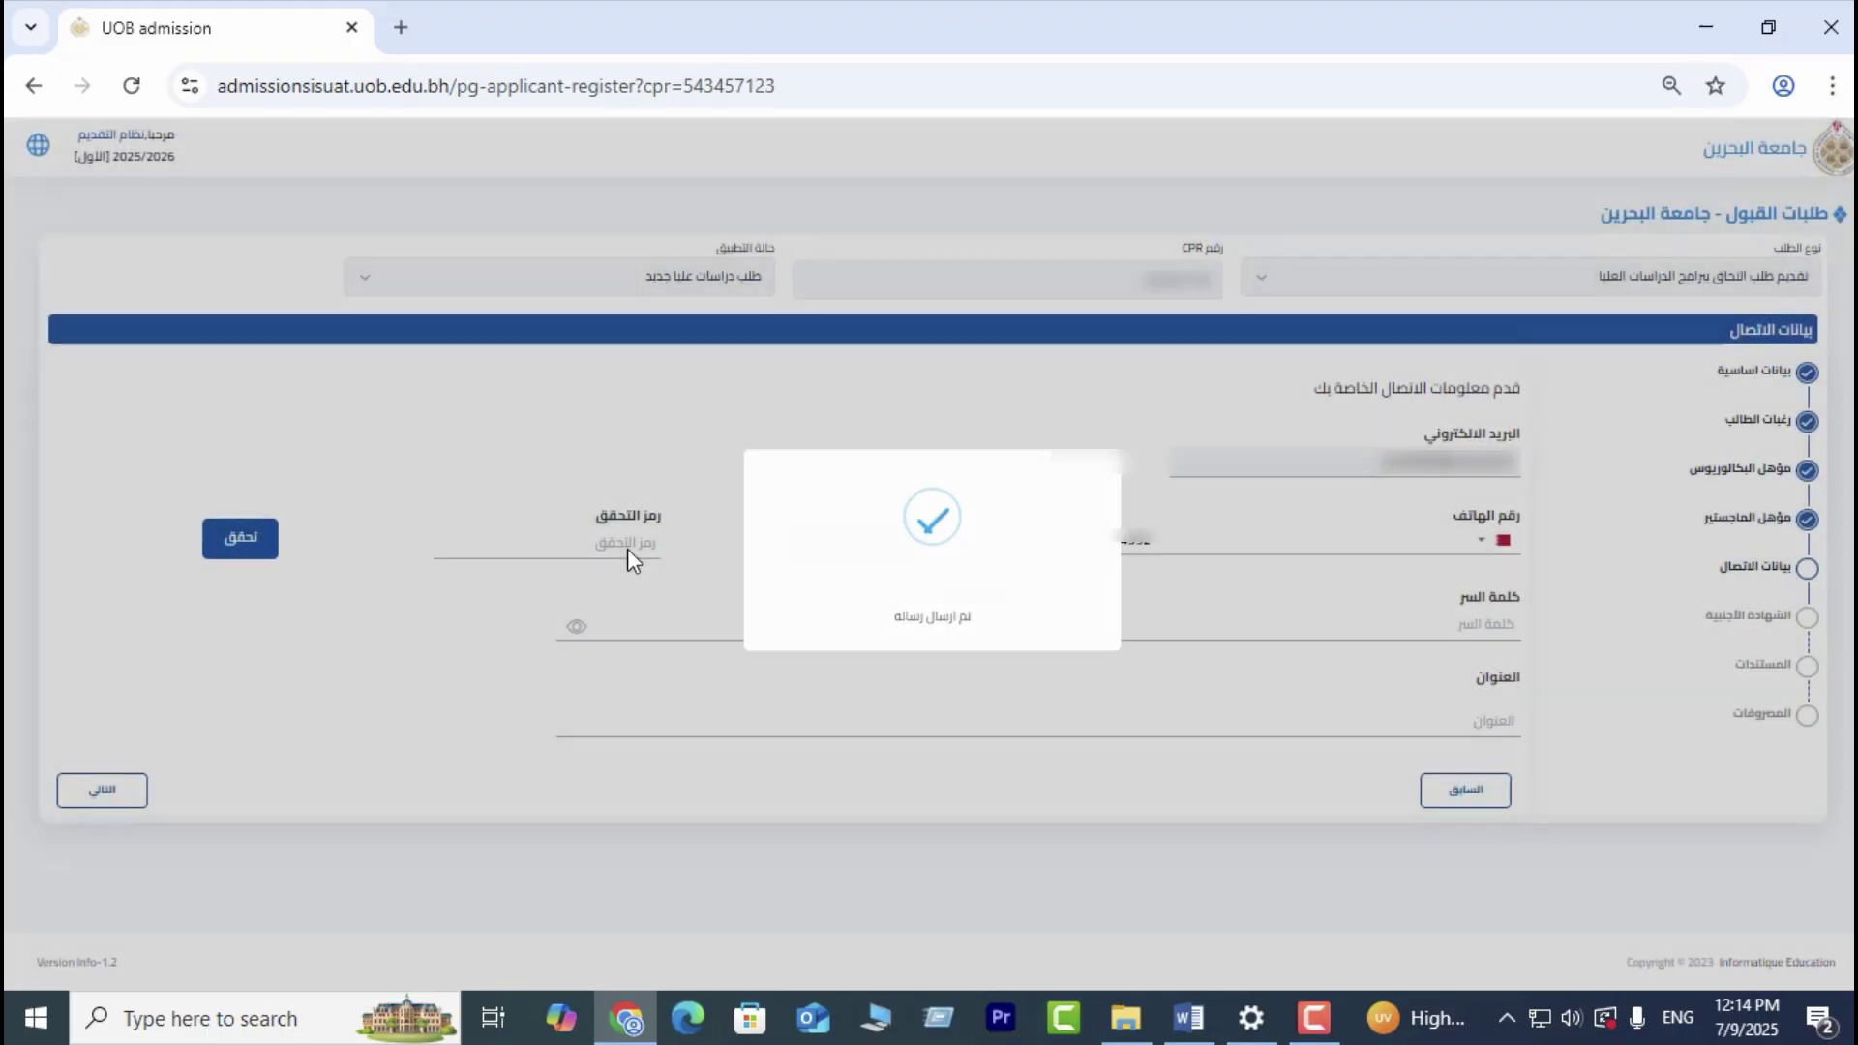
pyautogui.click(627, 549)
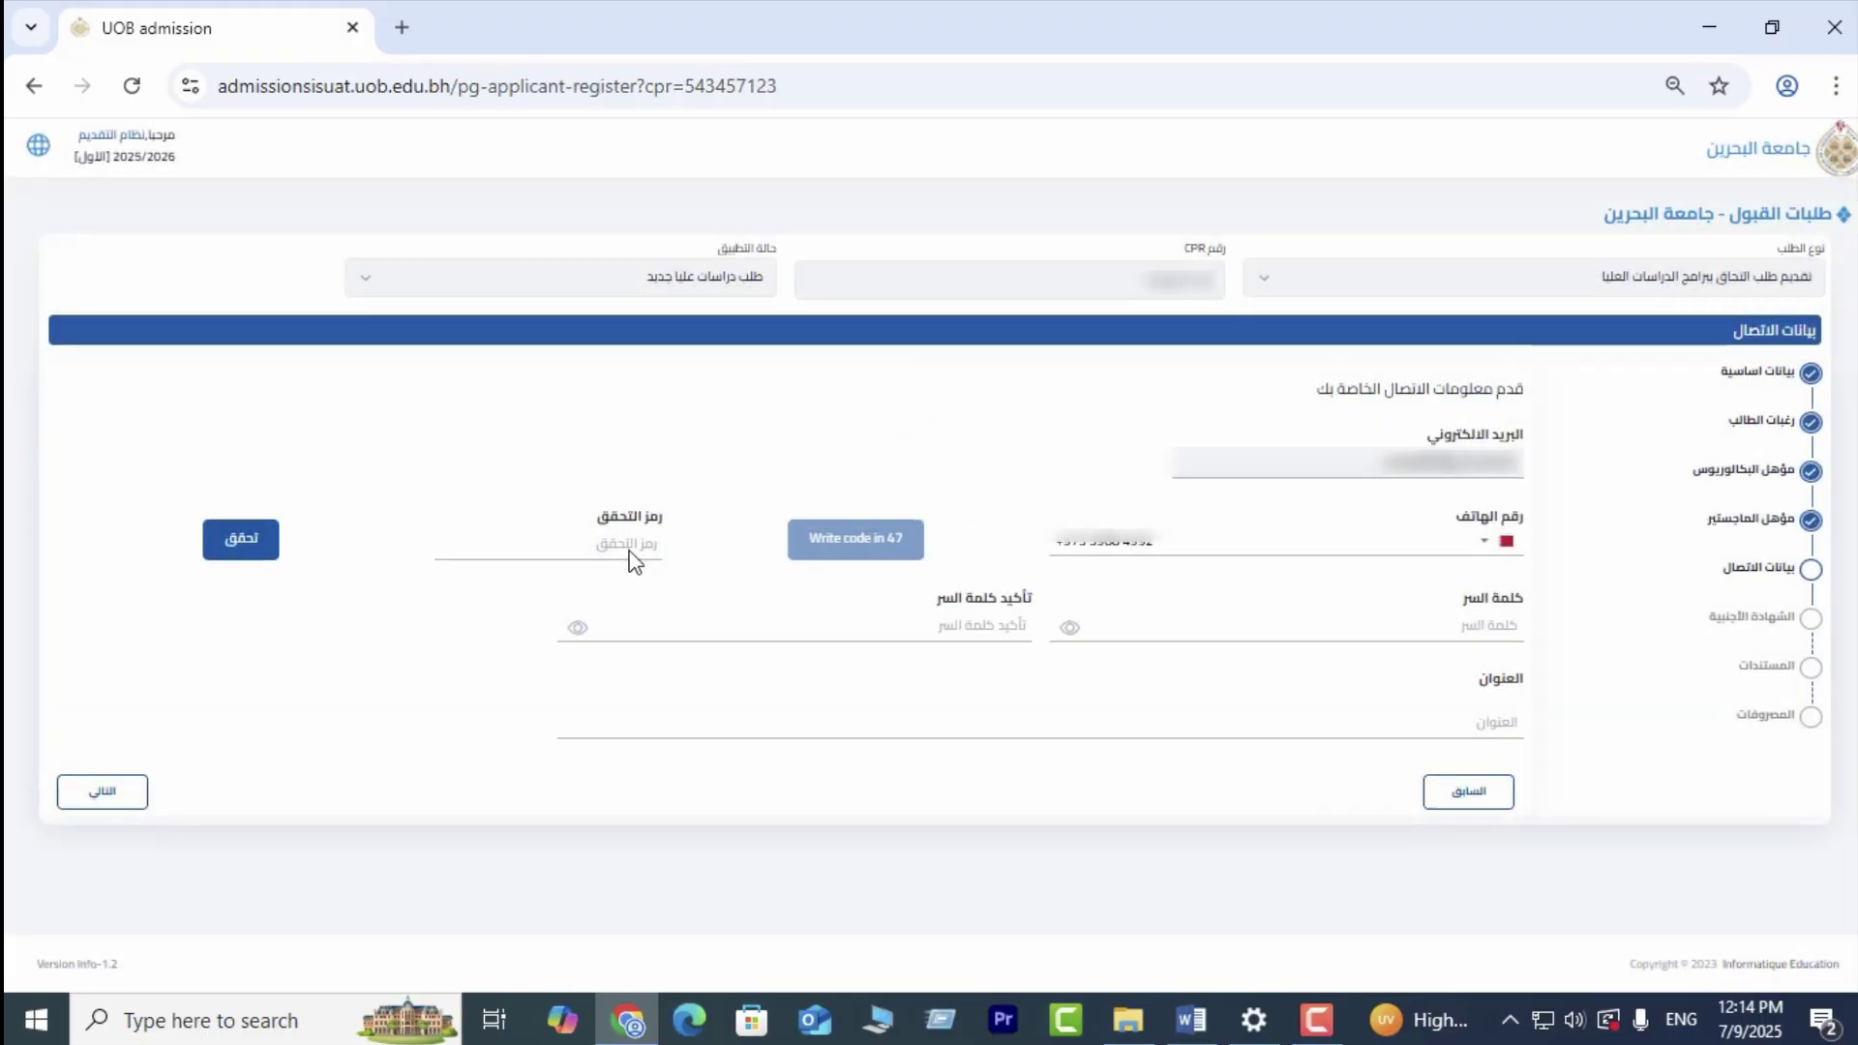
pyautogui.click(631, 548)
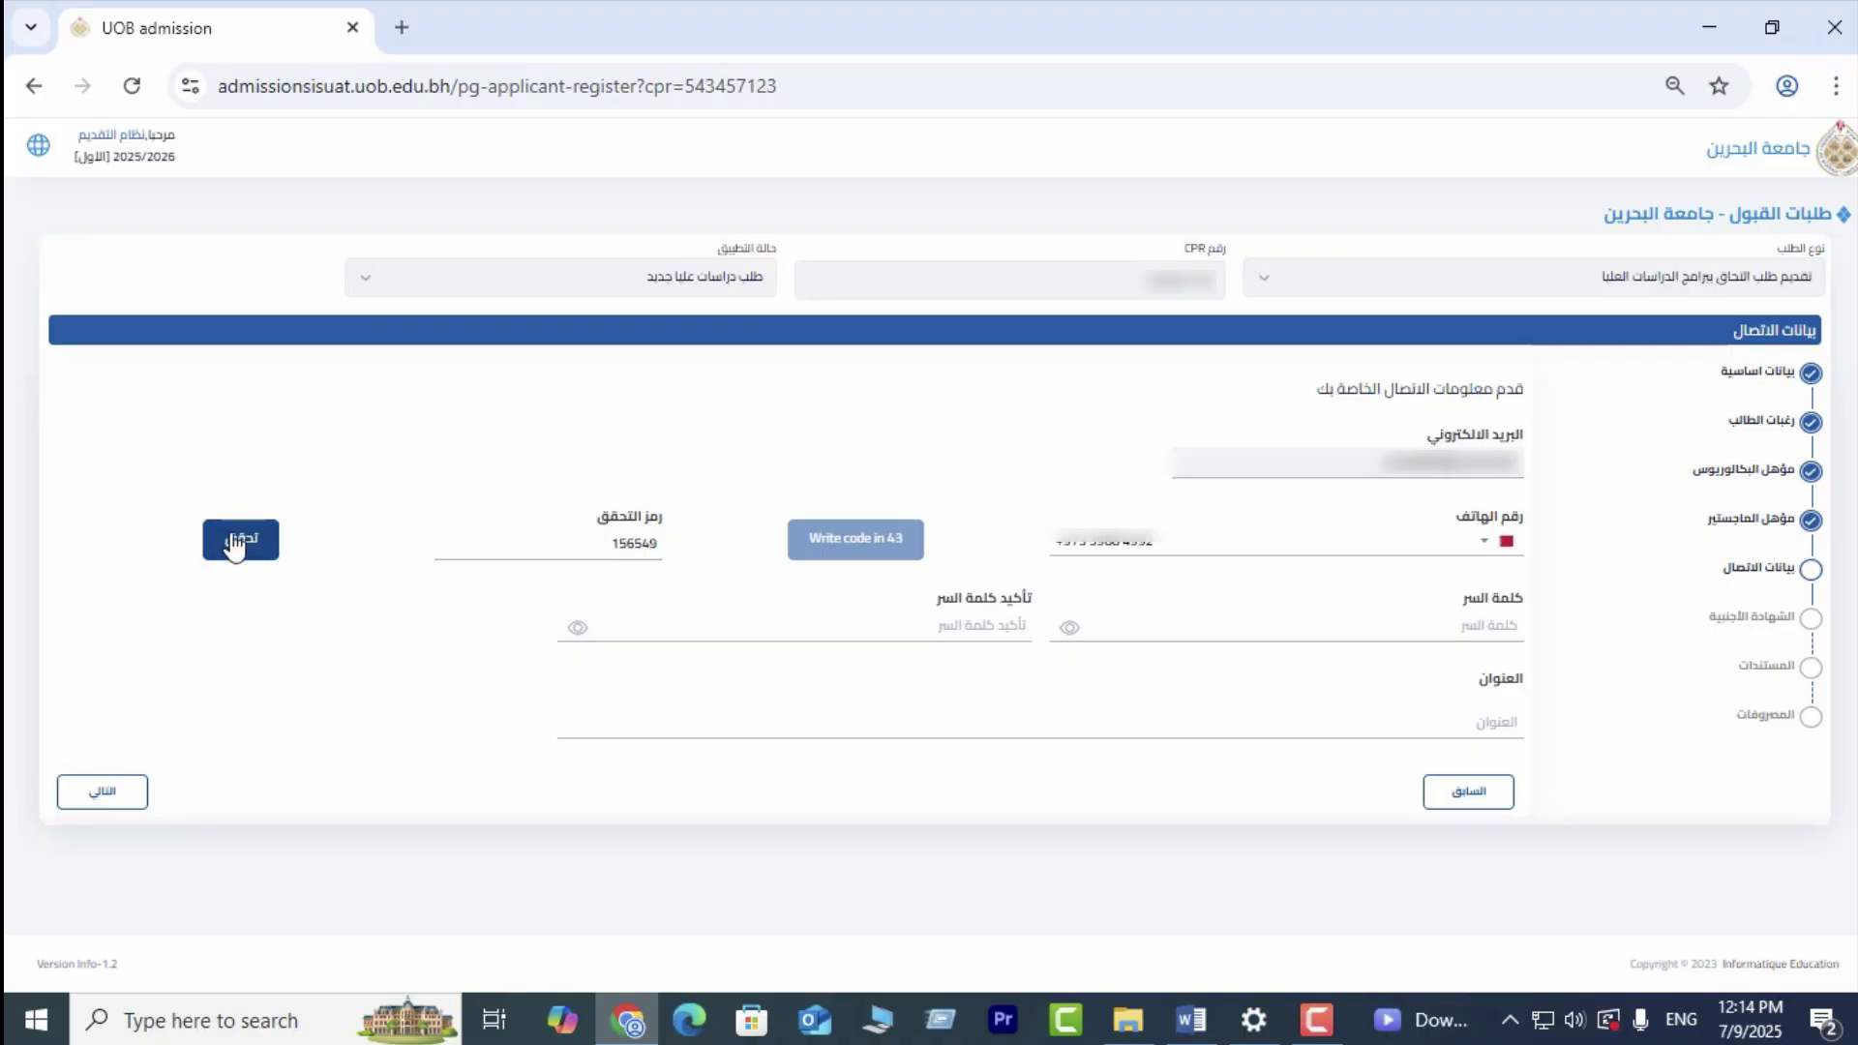
pyautogui.click(238, 540)
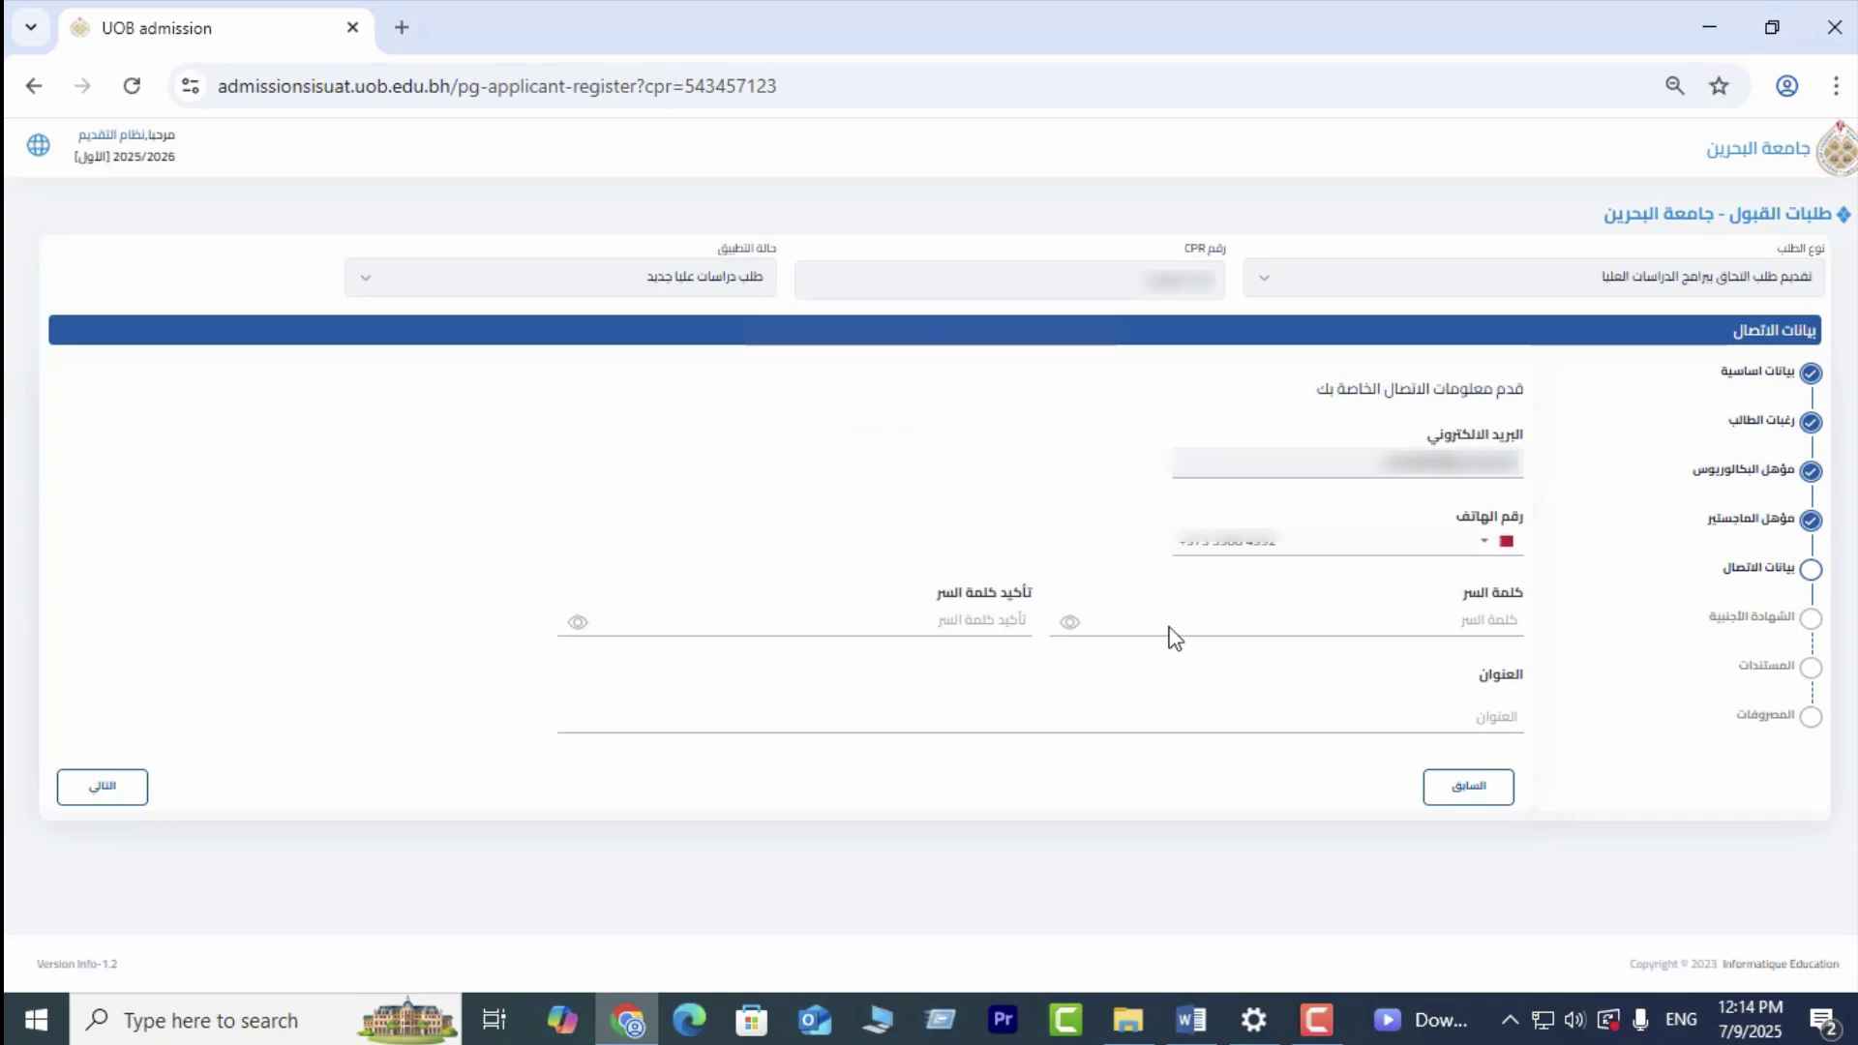
# Enter the account password, retype it in the confirmation field, and fill in the address.
pyautogui.click(1198, 623)
pyautogui.write('••')
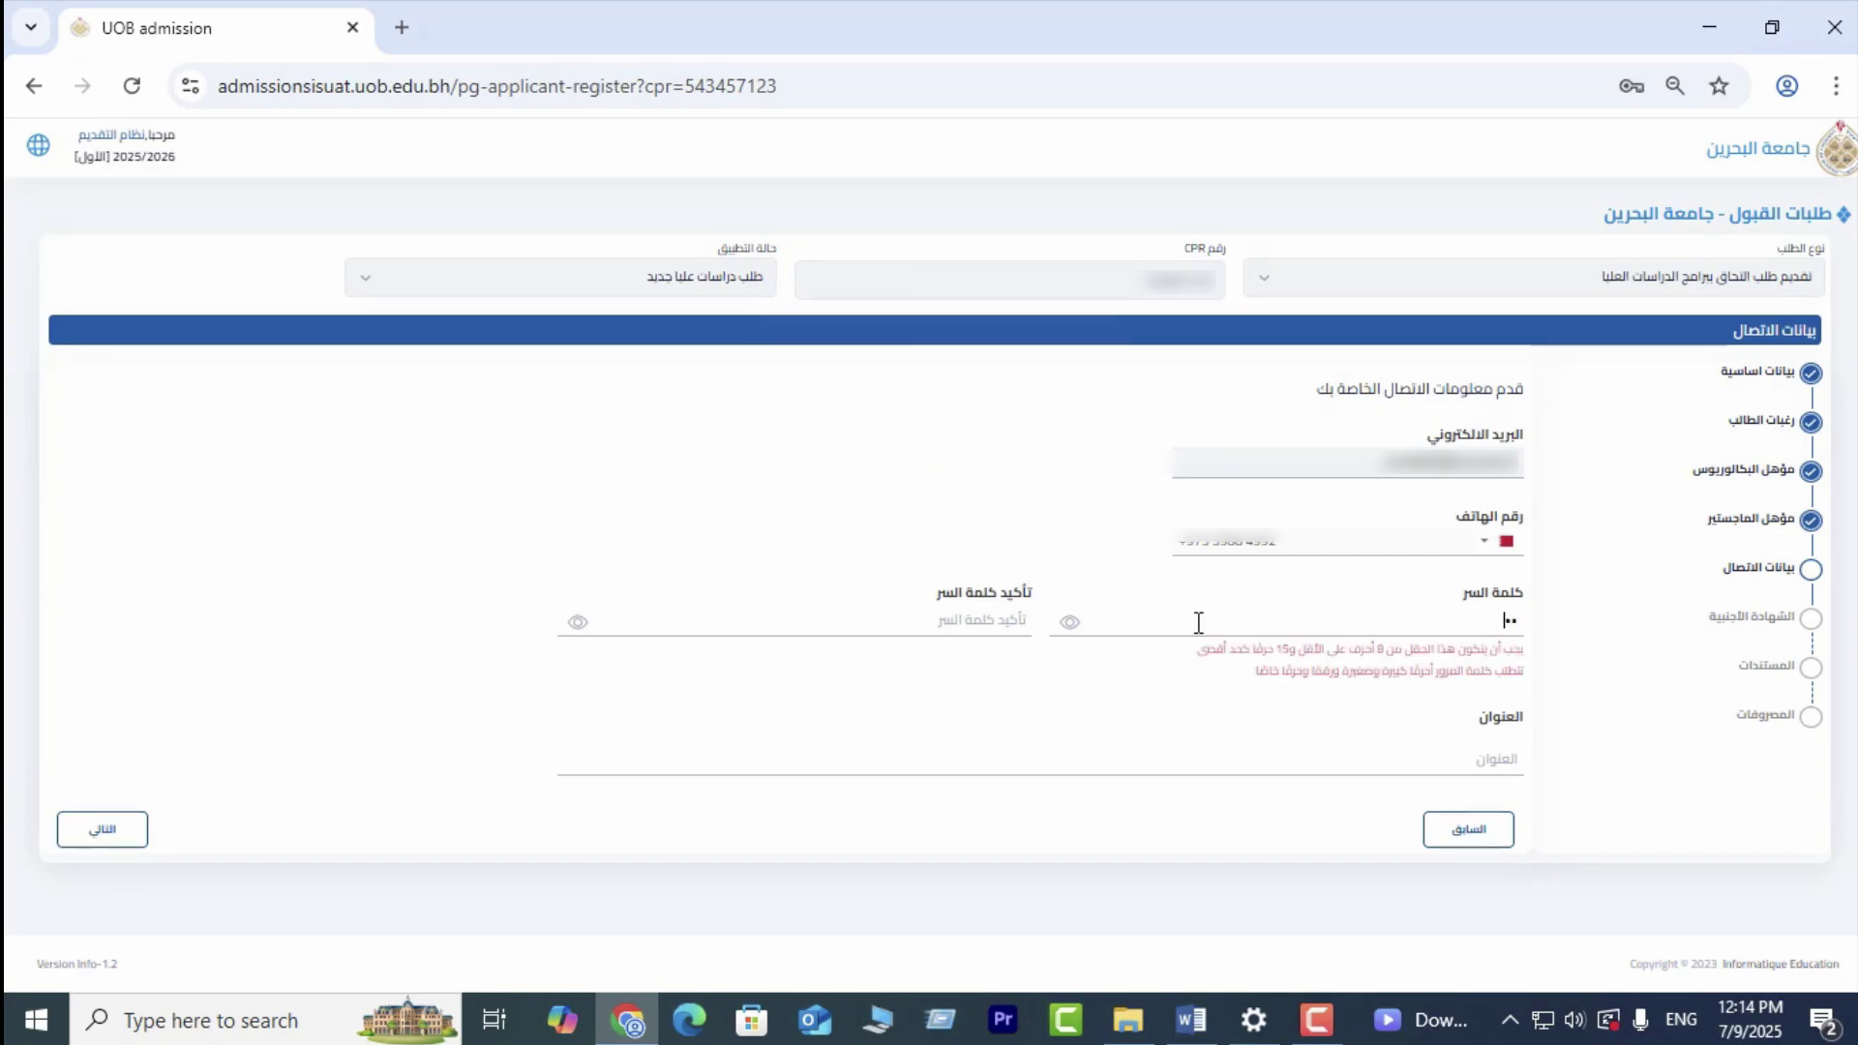
pyautogui.write('••••••')
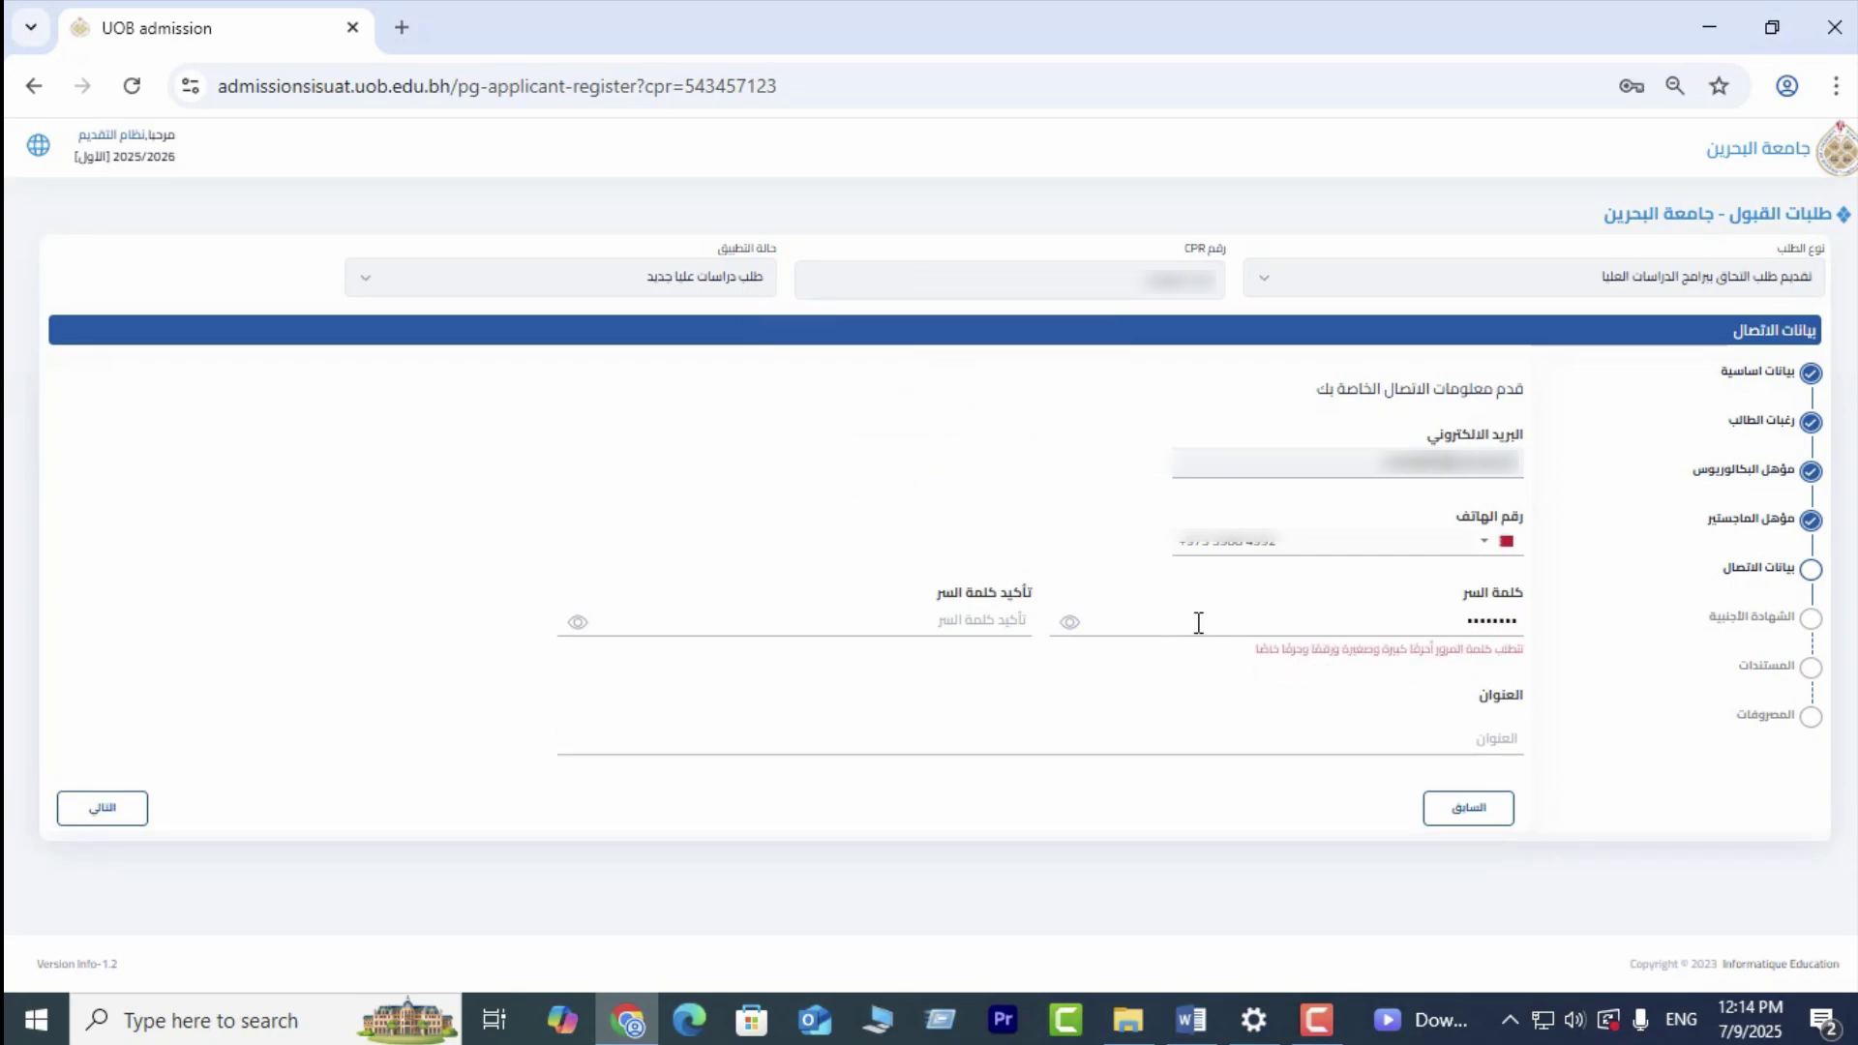
pyautogui.hotkey('ctrl', 'a')
pyautogui.press('BackSpace')
pyautogui.write('•')
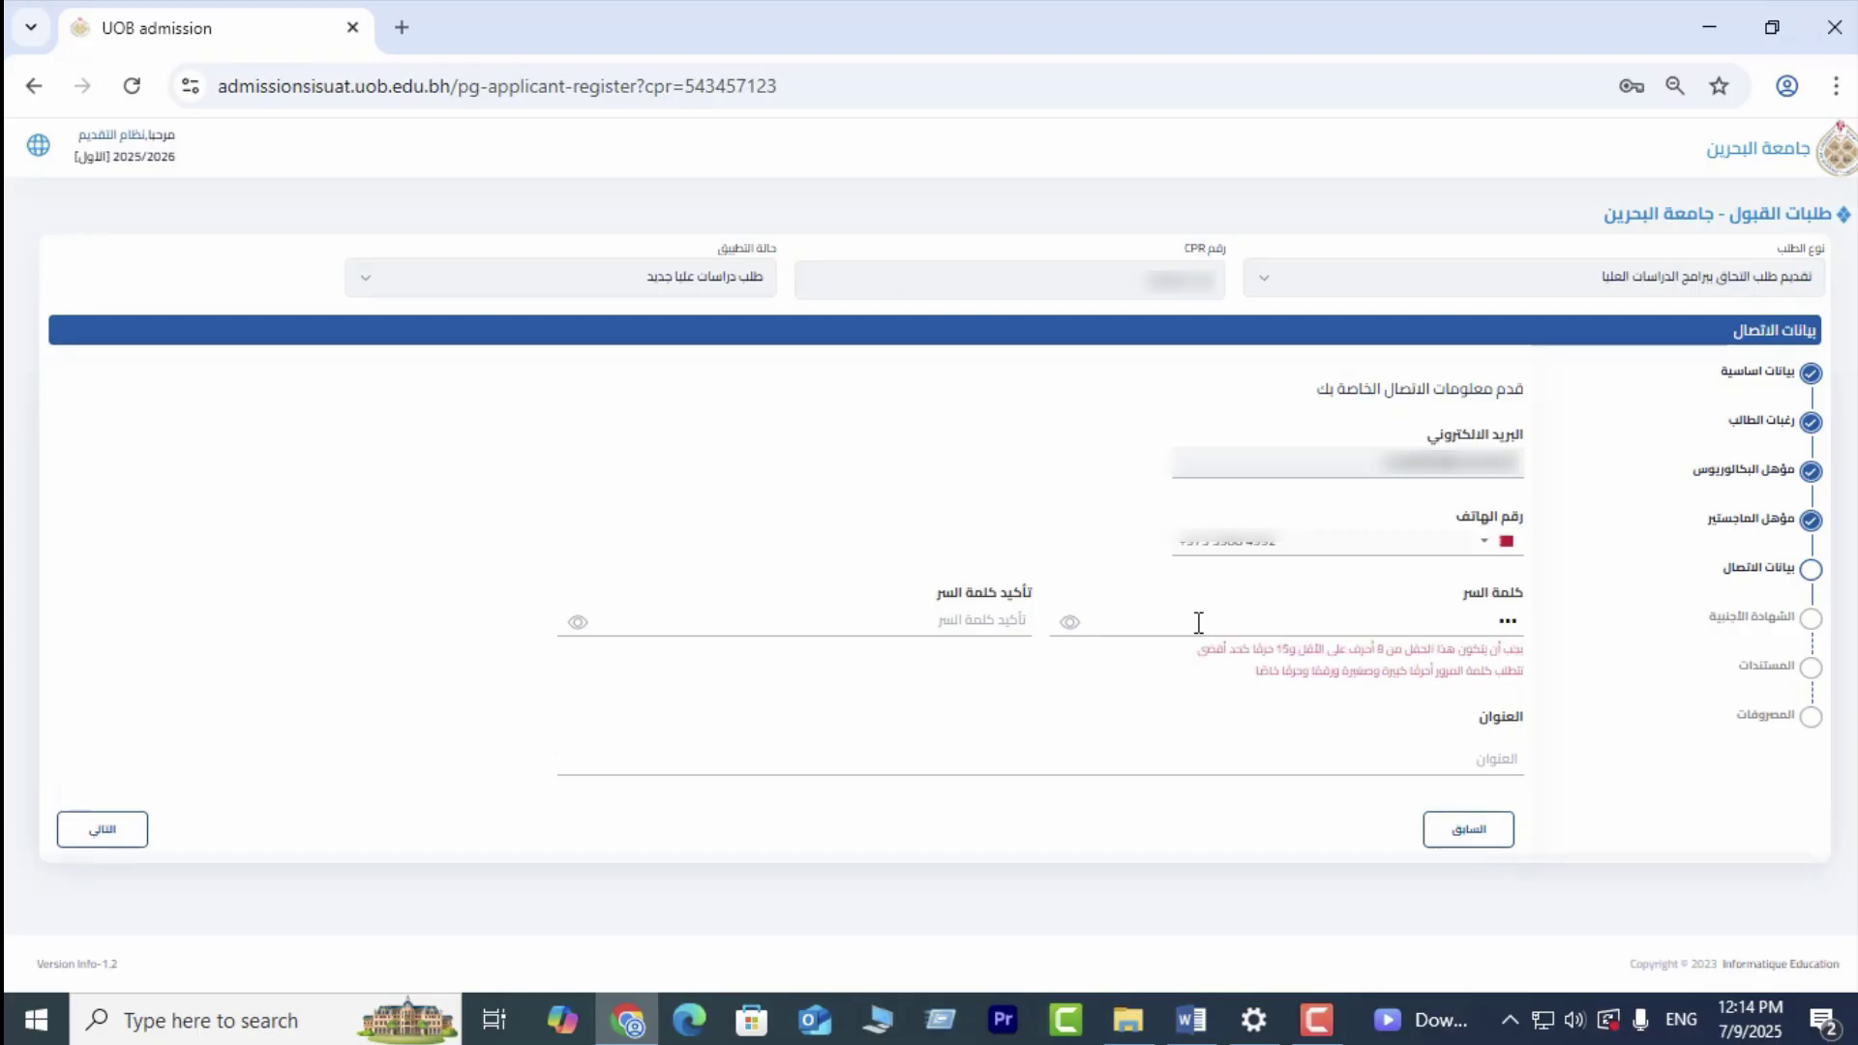
pyautogui.write('•••••••')
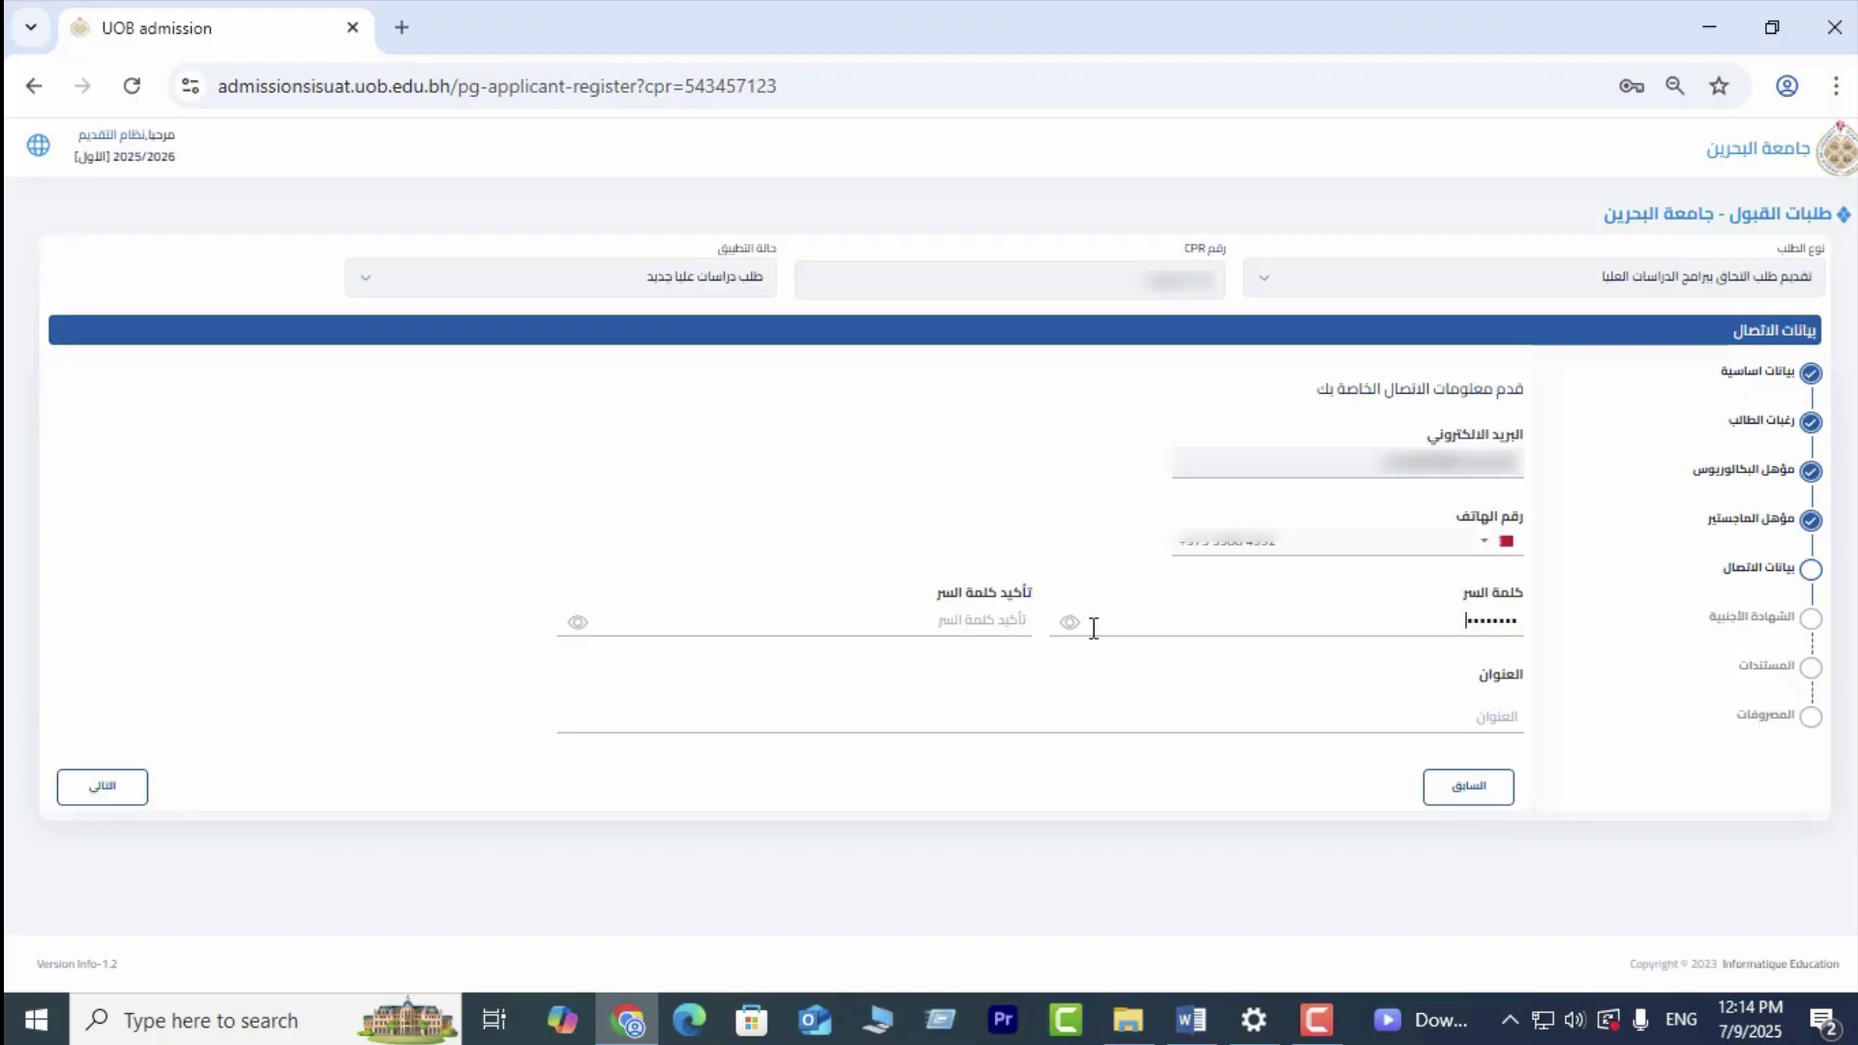
pyautogui.click(994, 616)
pyautogui.write('•••')
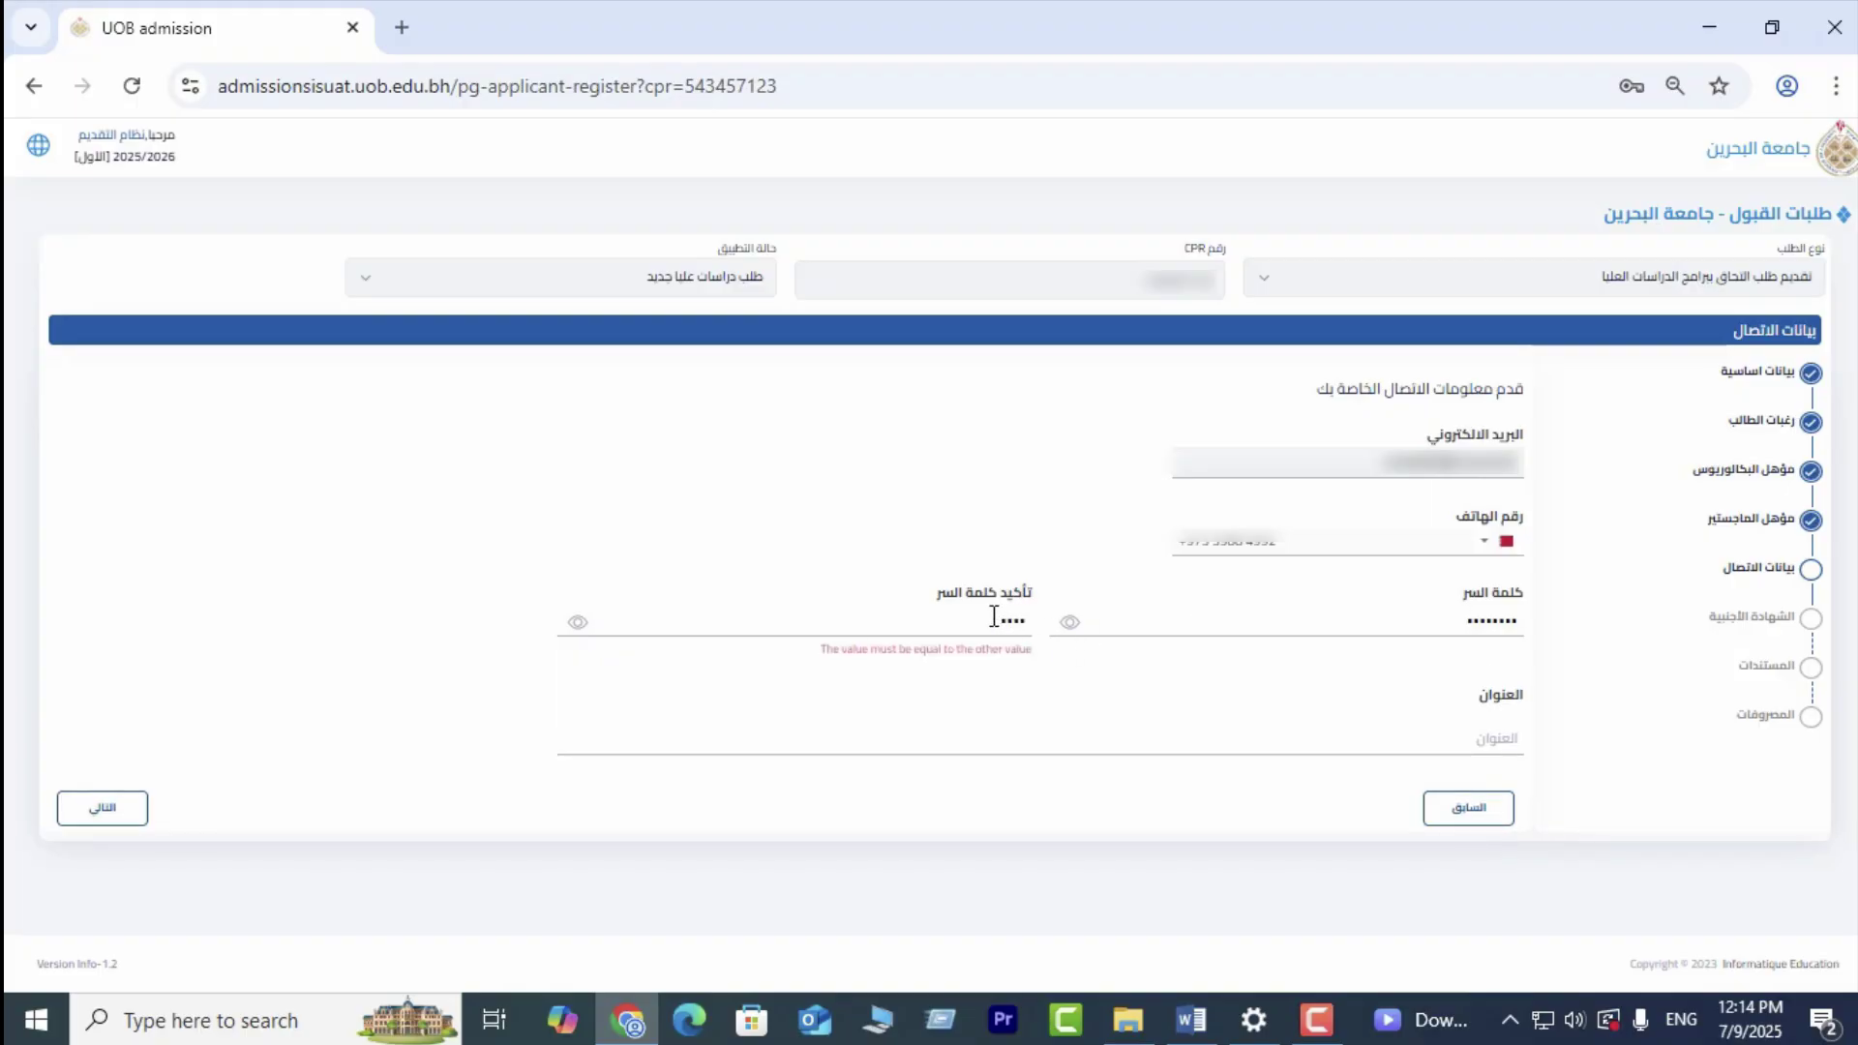
pyautogui.write('•')
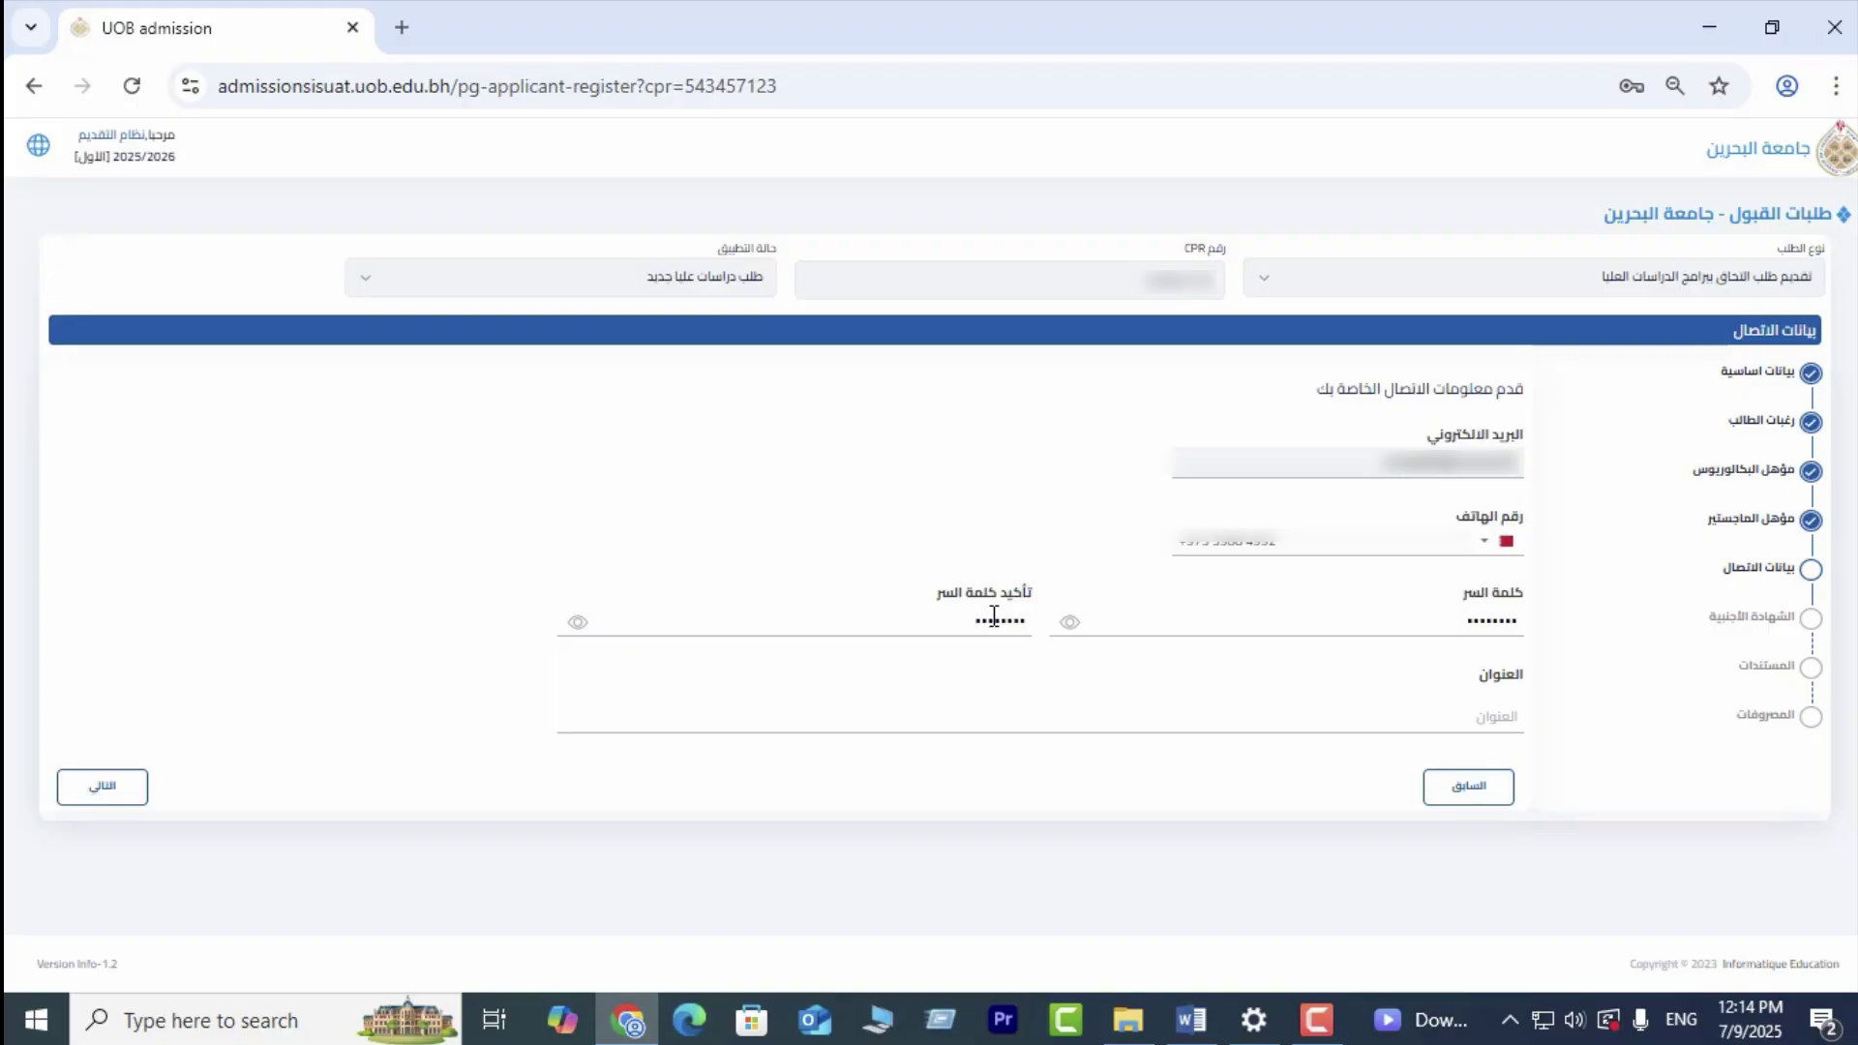
pyautogui.click(1402, 704)
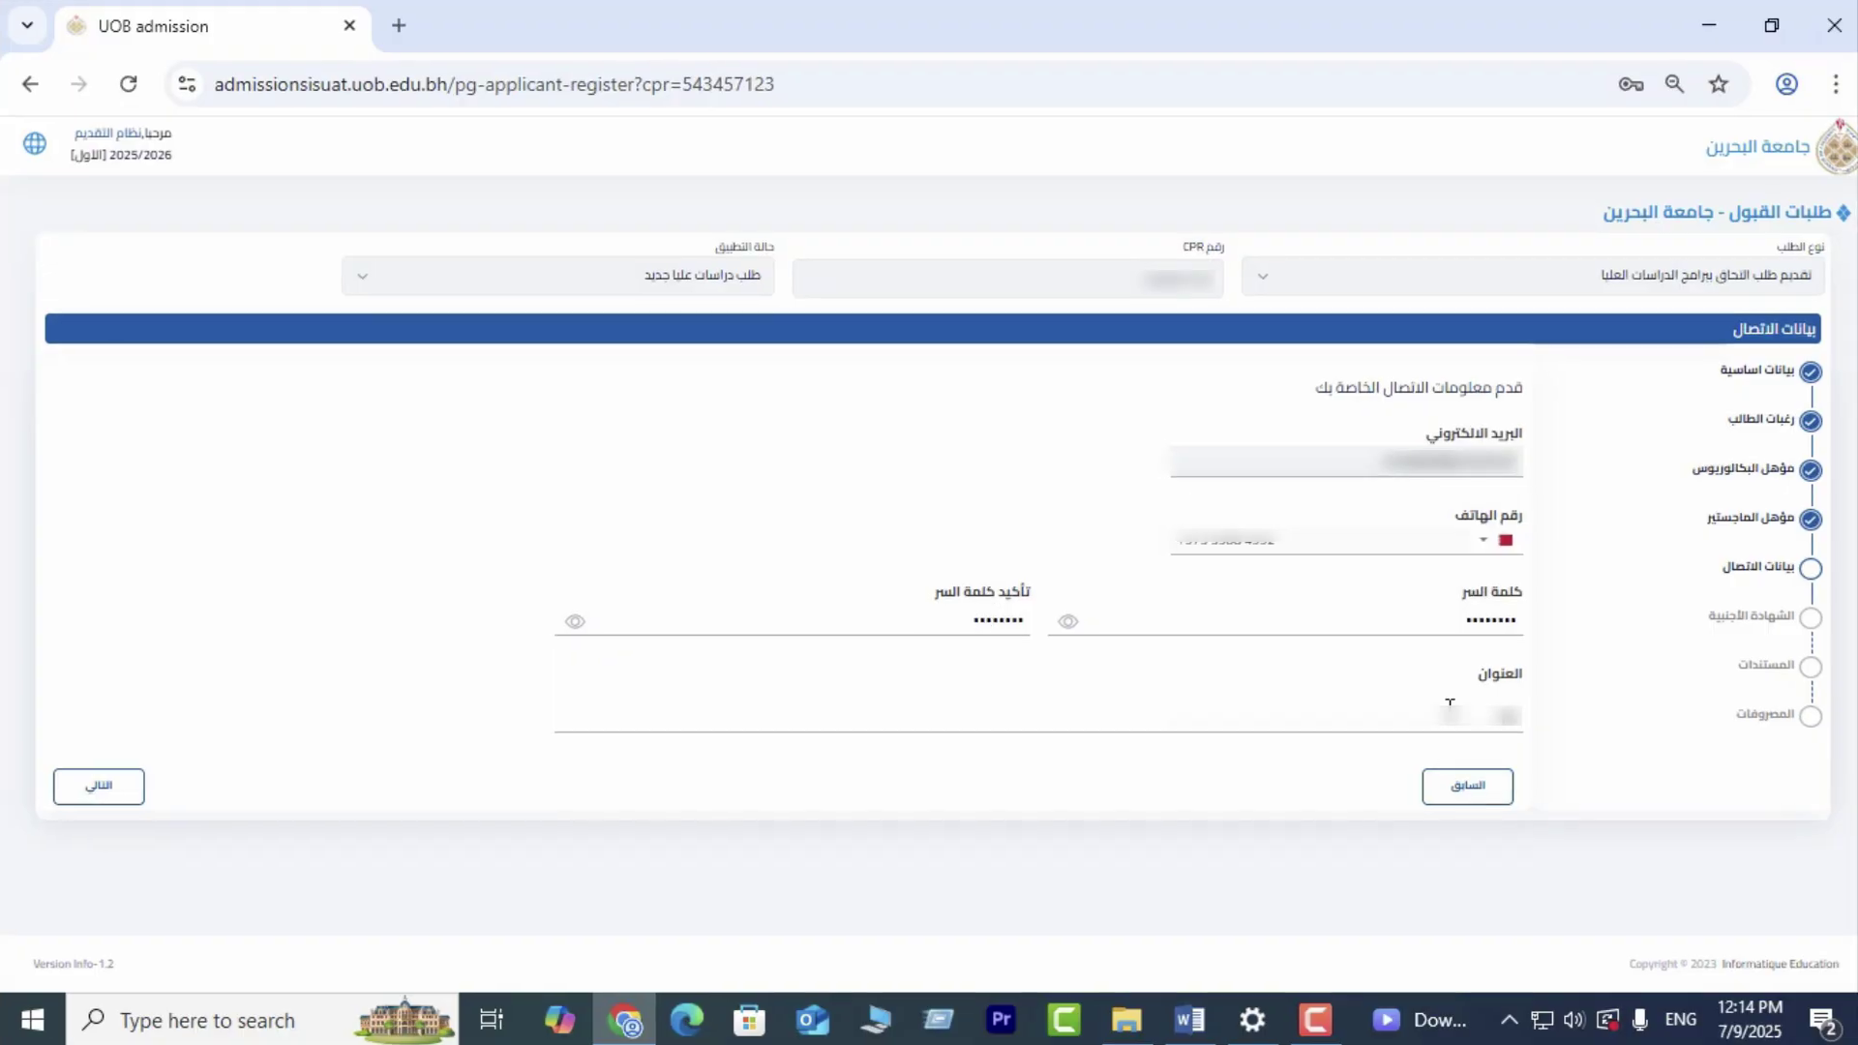
pyautogui.write('12')
# Save the contact details, then add a TOEFL record with score 100 dated 1 July 2025.
pyautogui.click(98, 792)
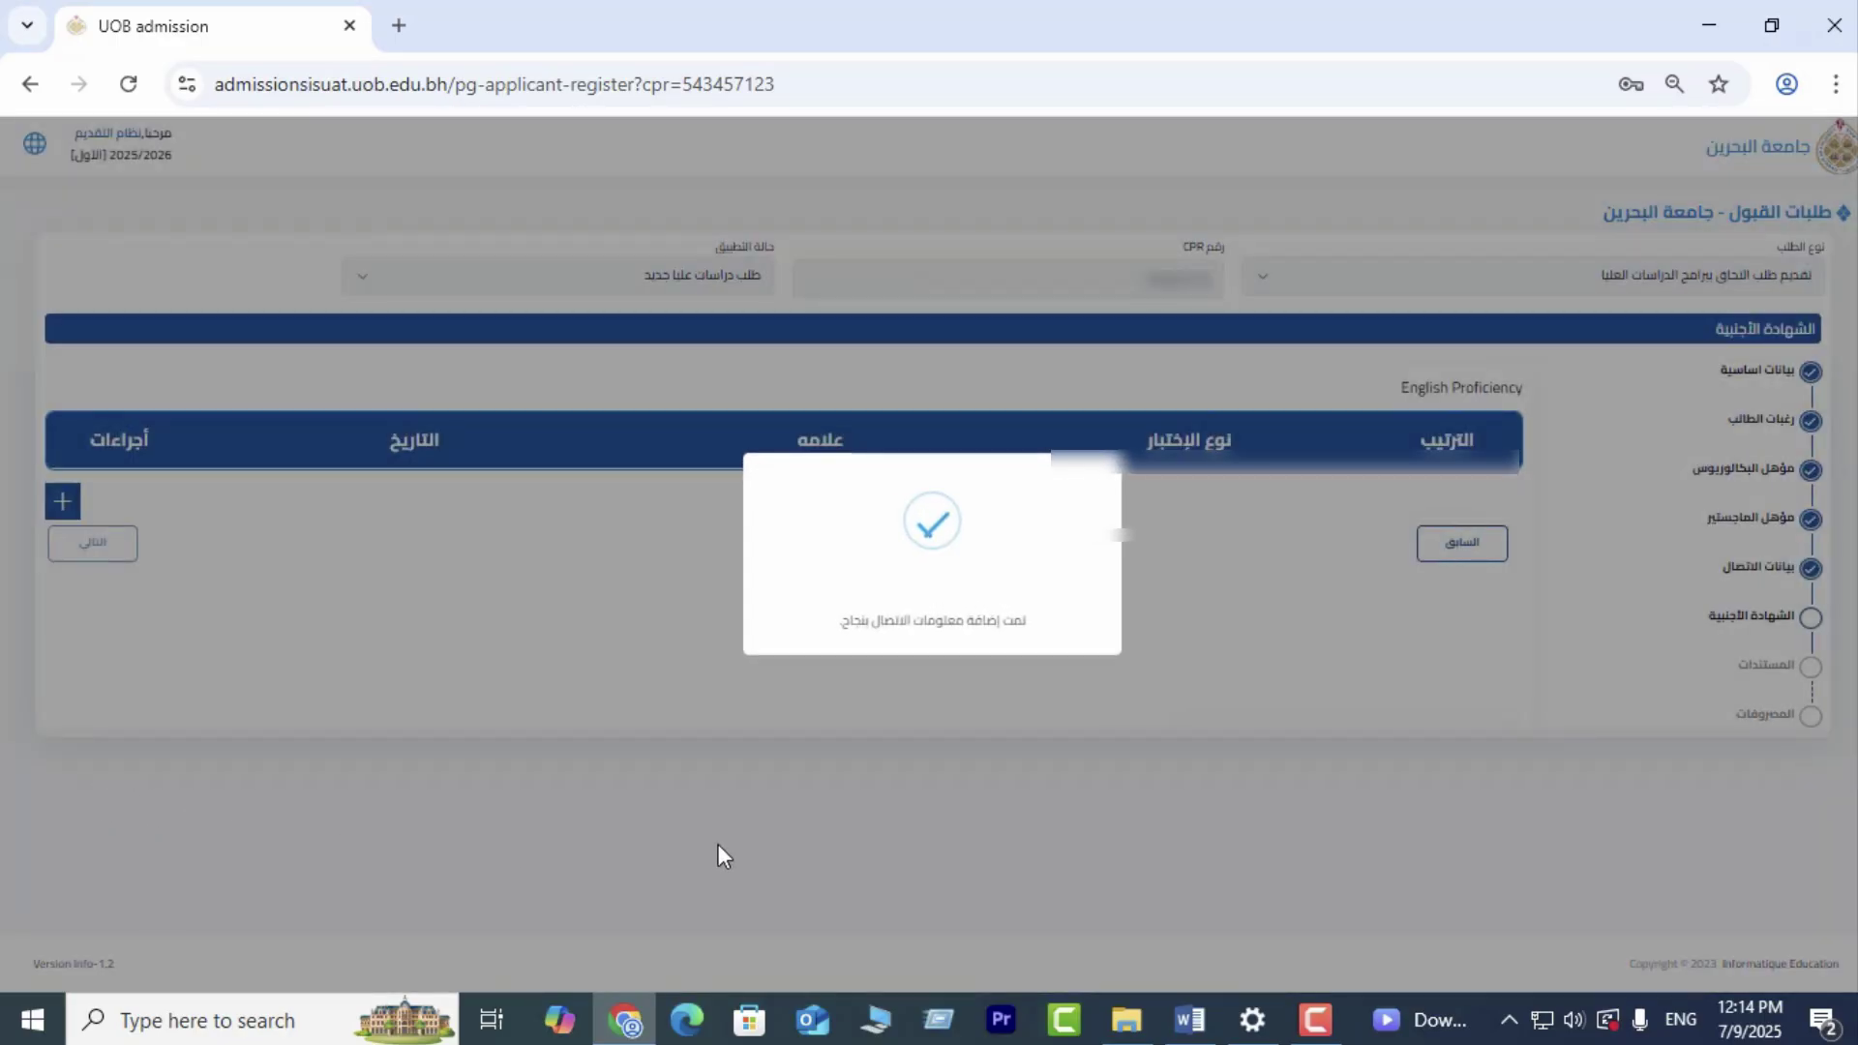
pyautogui.click(852, 739)
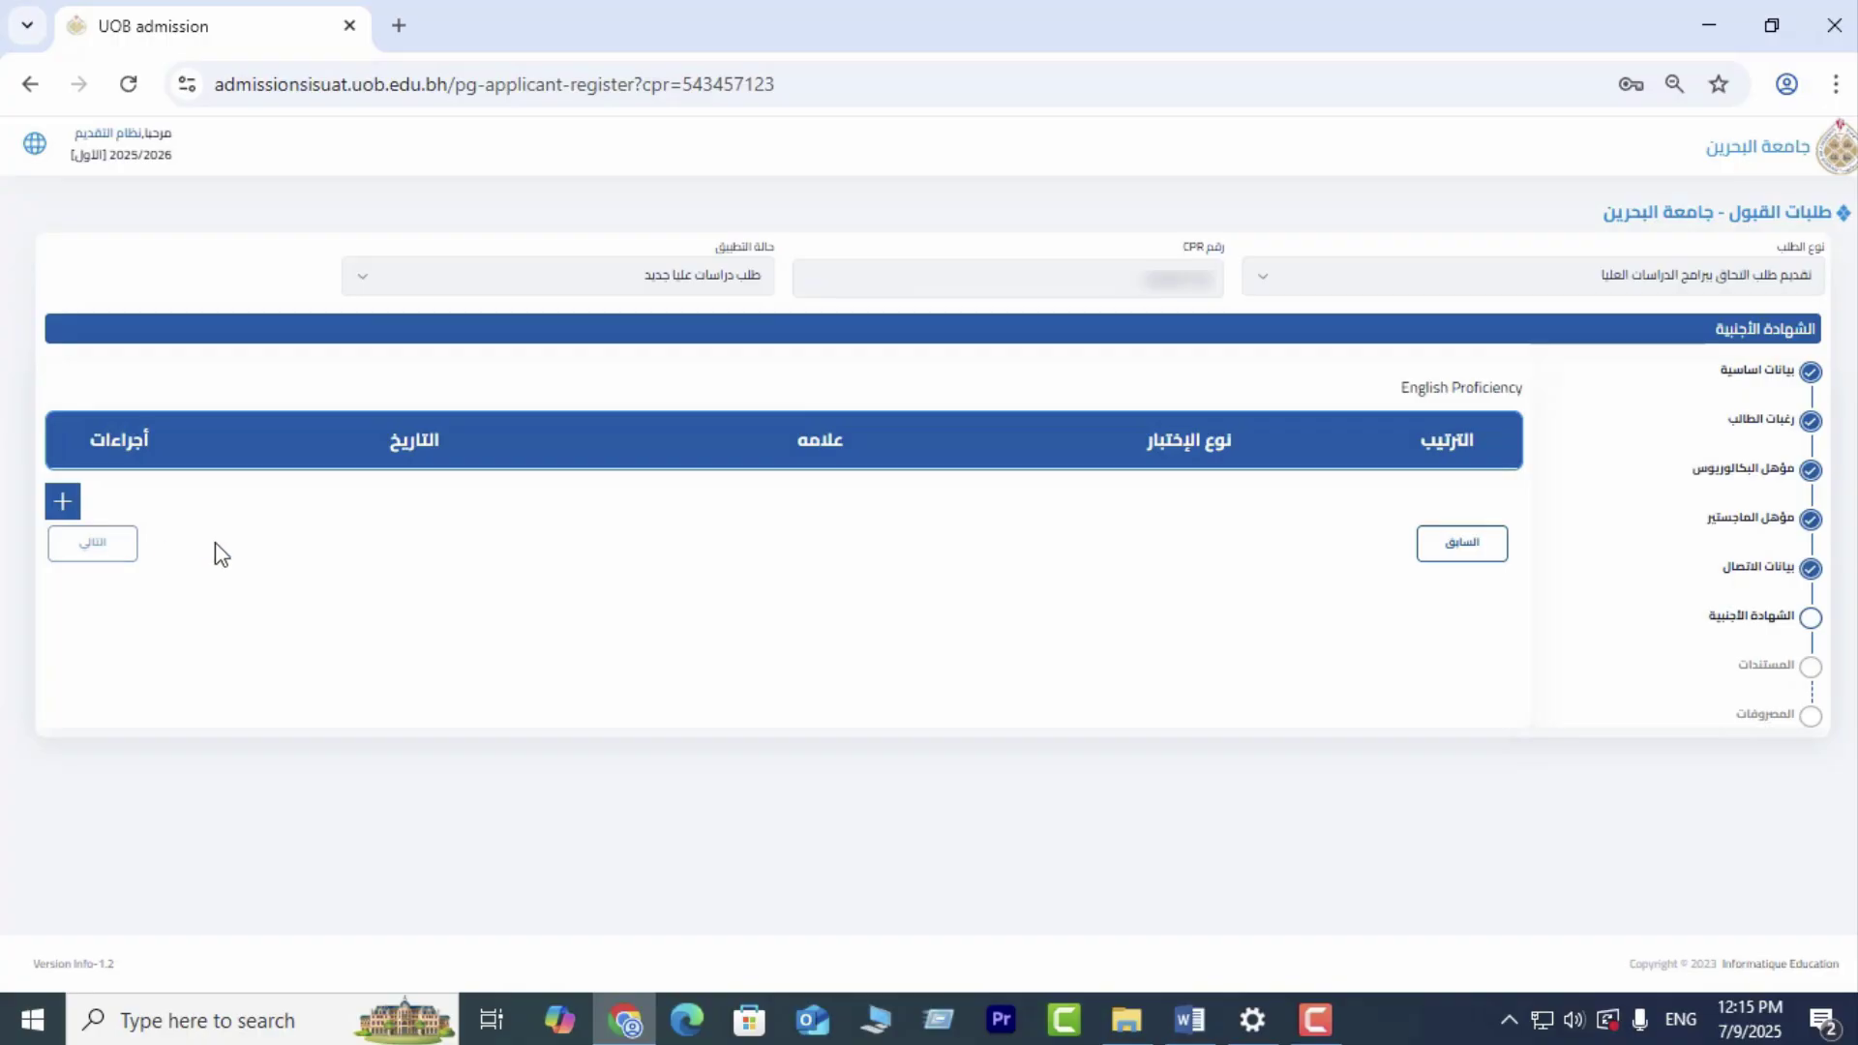
pyautogui.click(61, 509)
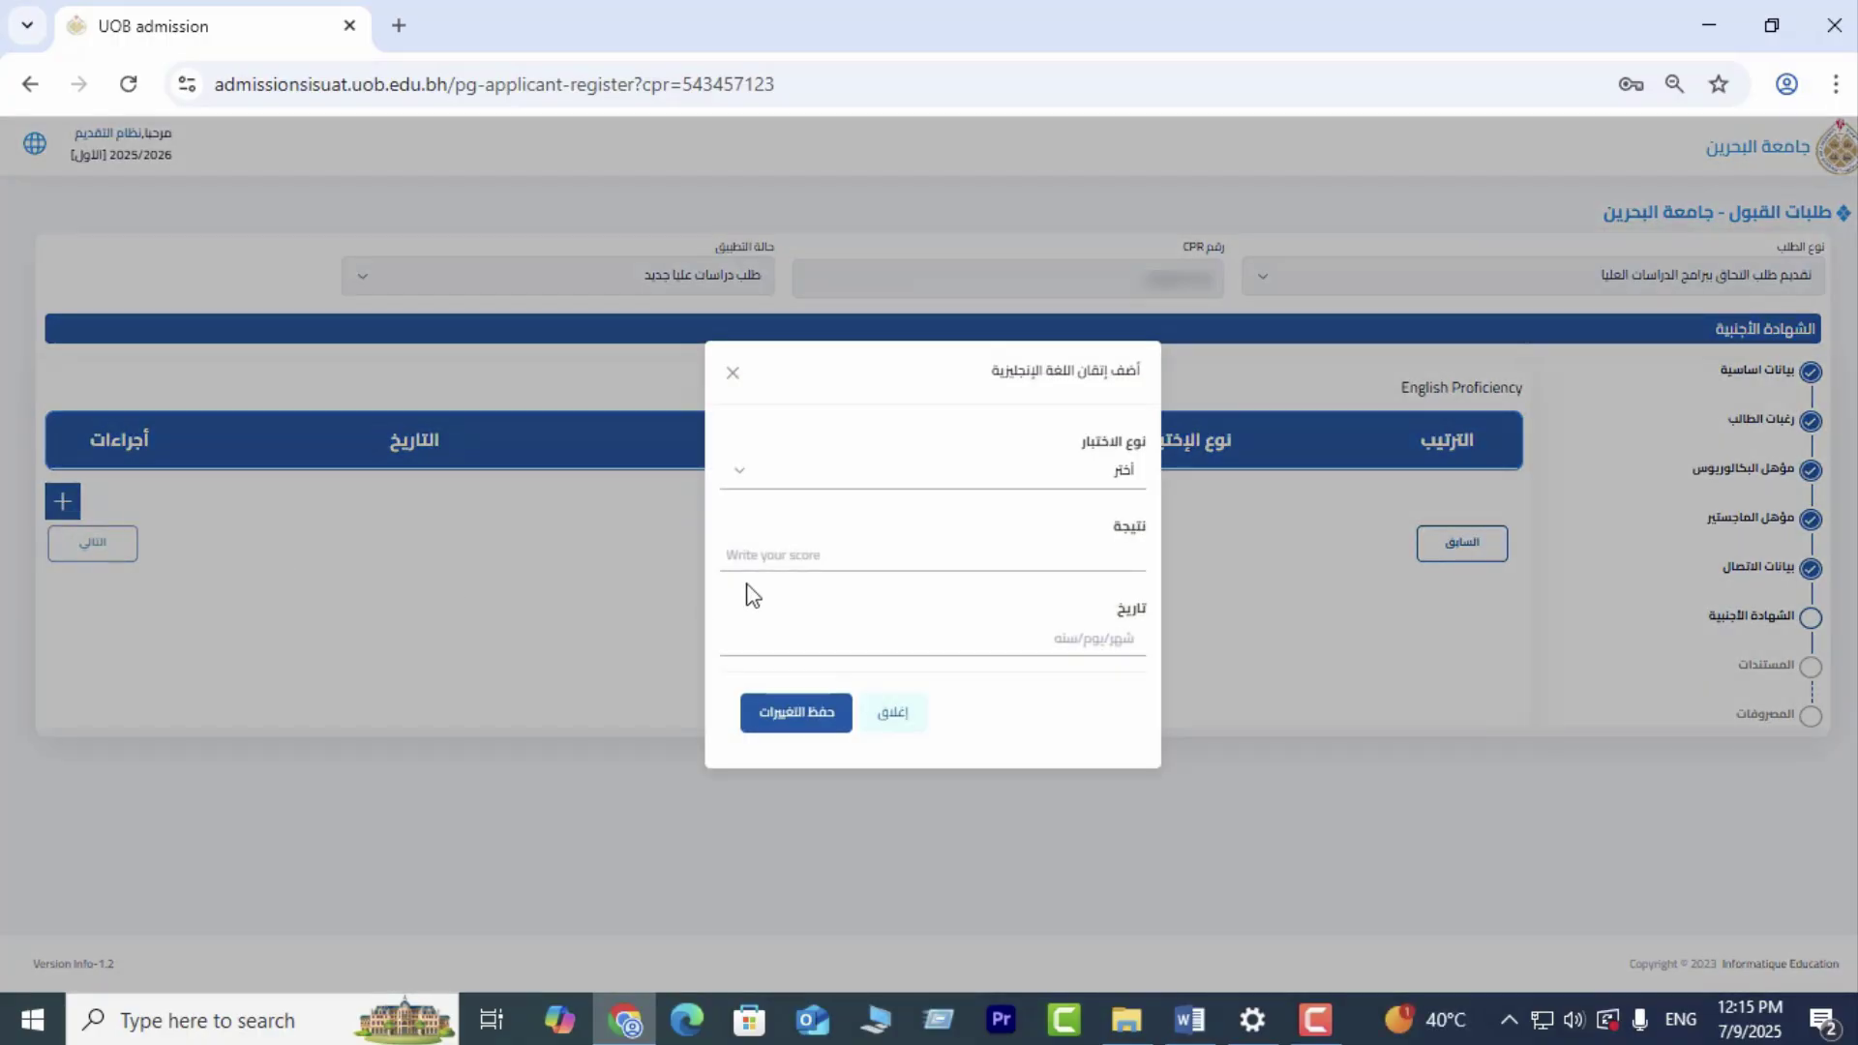
pyautogui.click(885, 476)
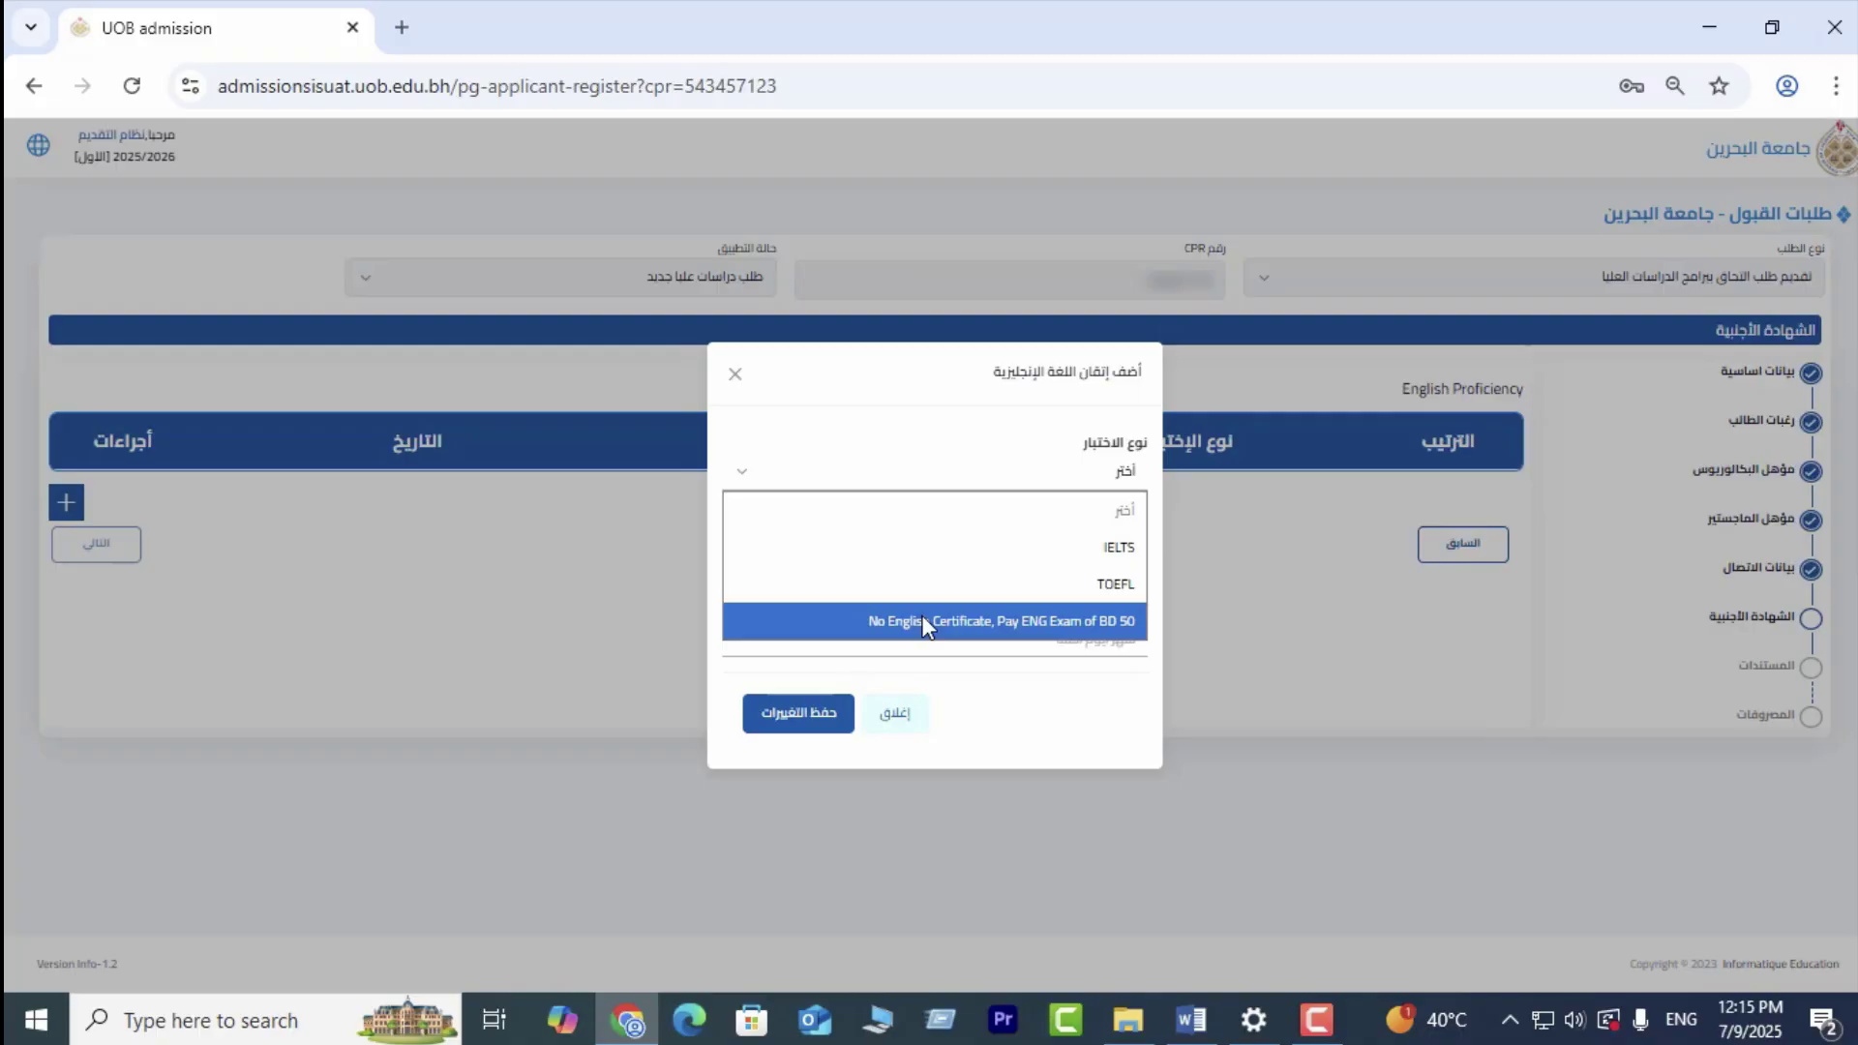
pyautogui.click(886, 584)
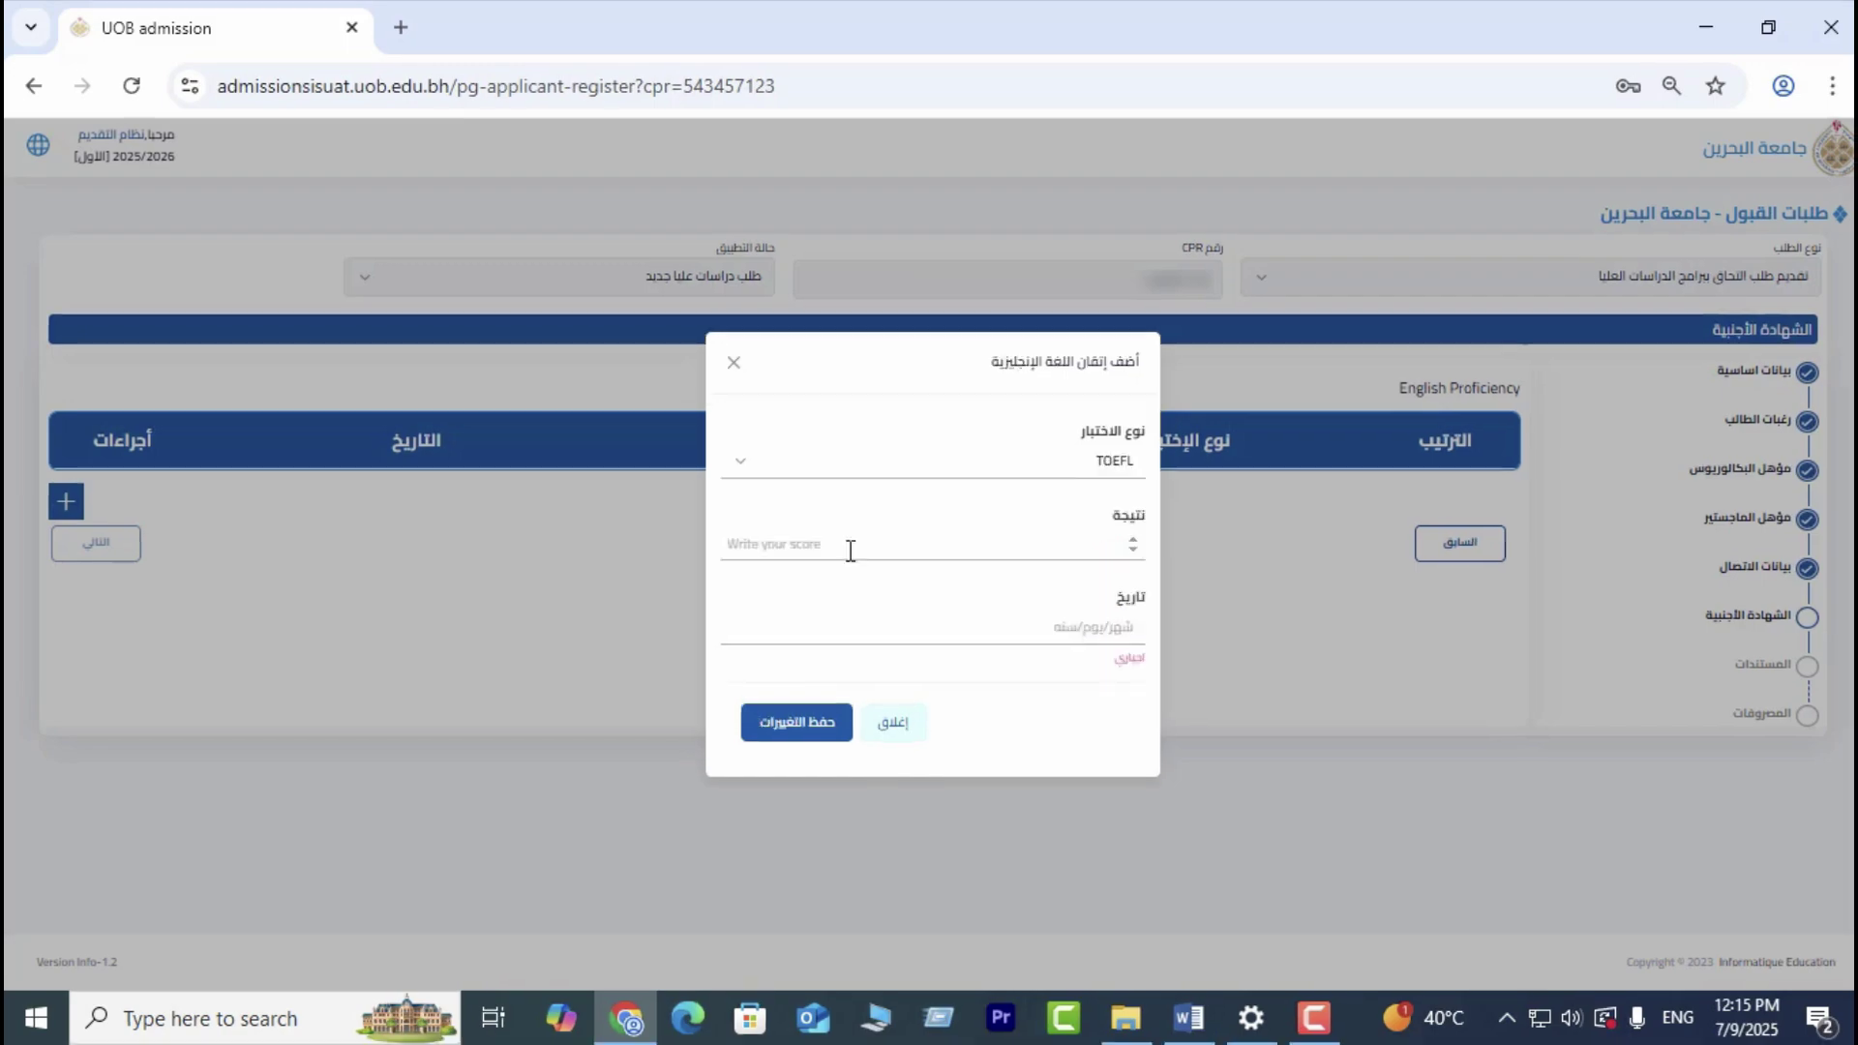
pyautogui.click(852, 545)
pyautogui.write('100')
pyautogui.click(900, 631)
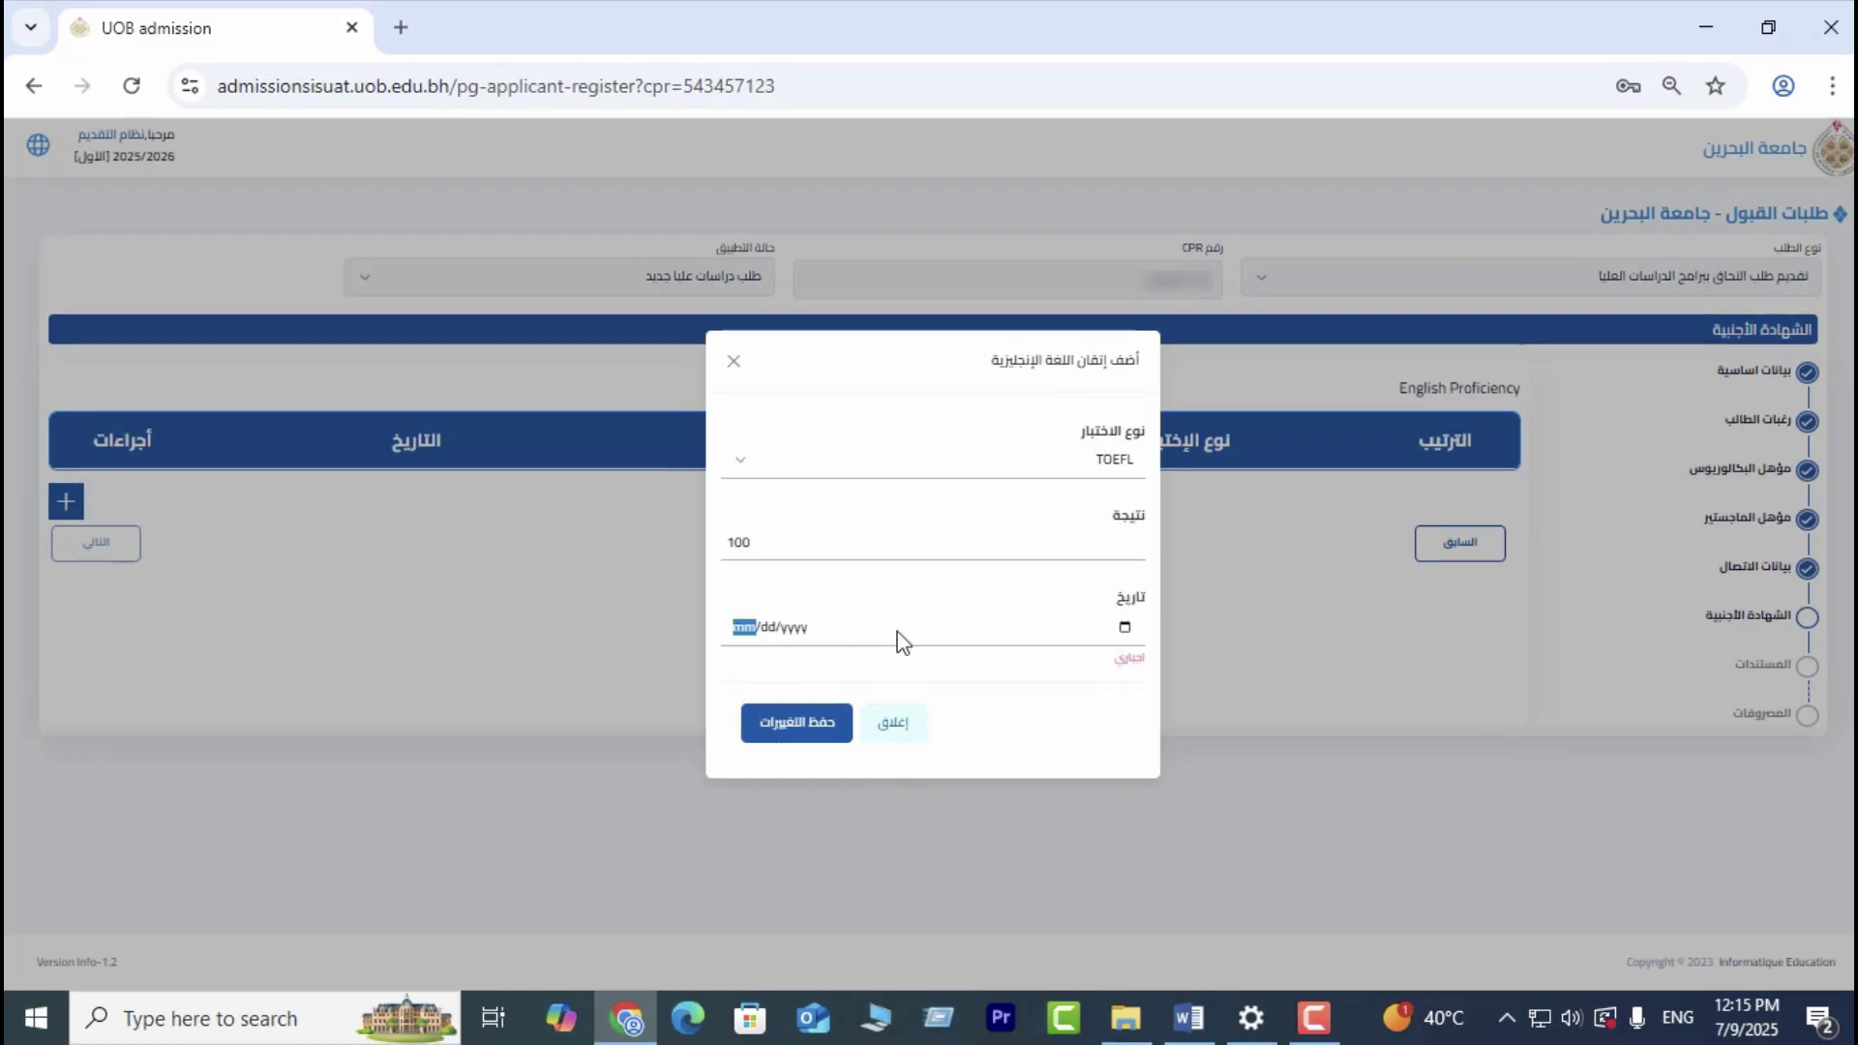
pyautogui.click(1126, 628)
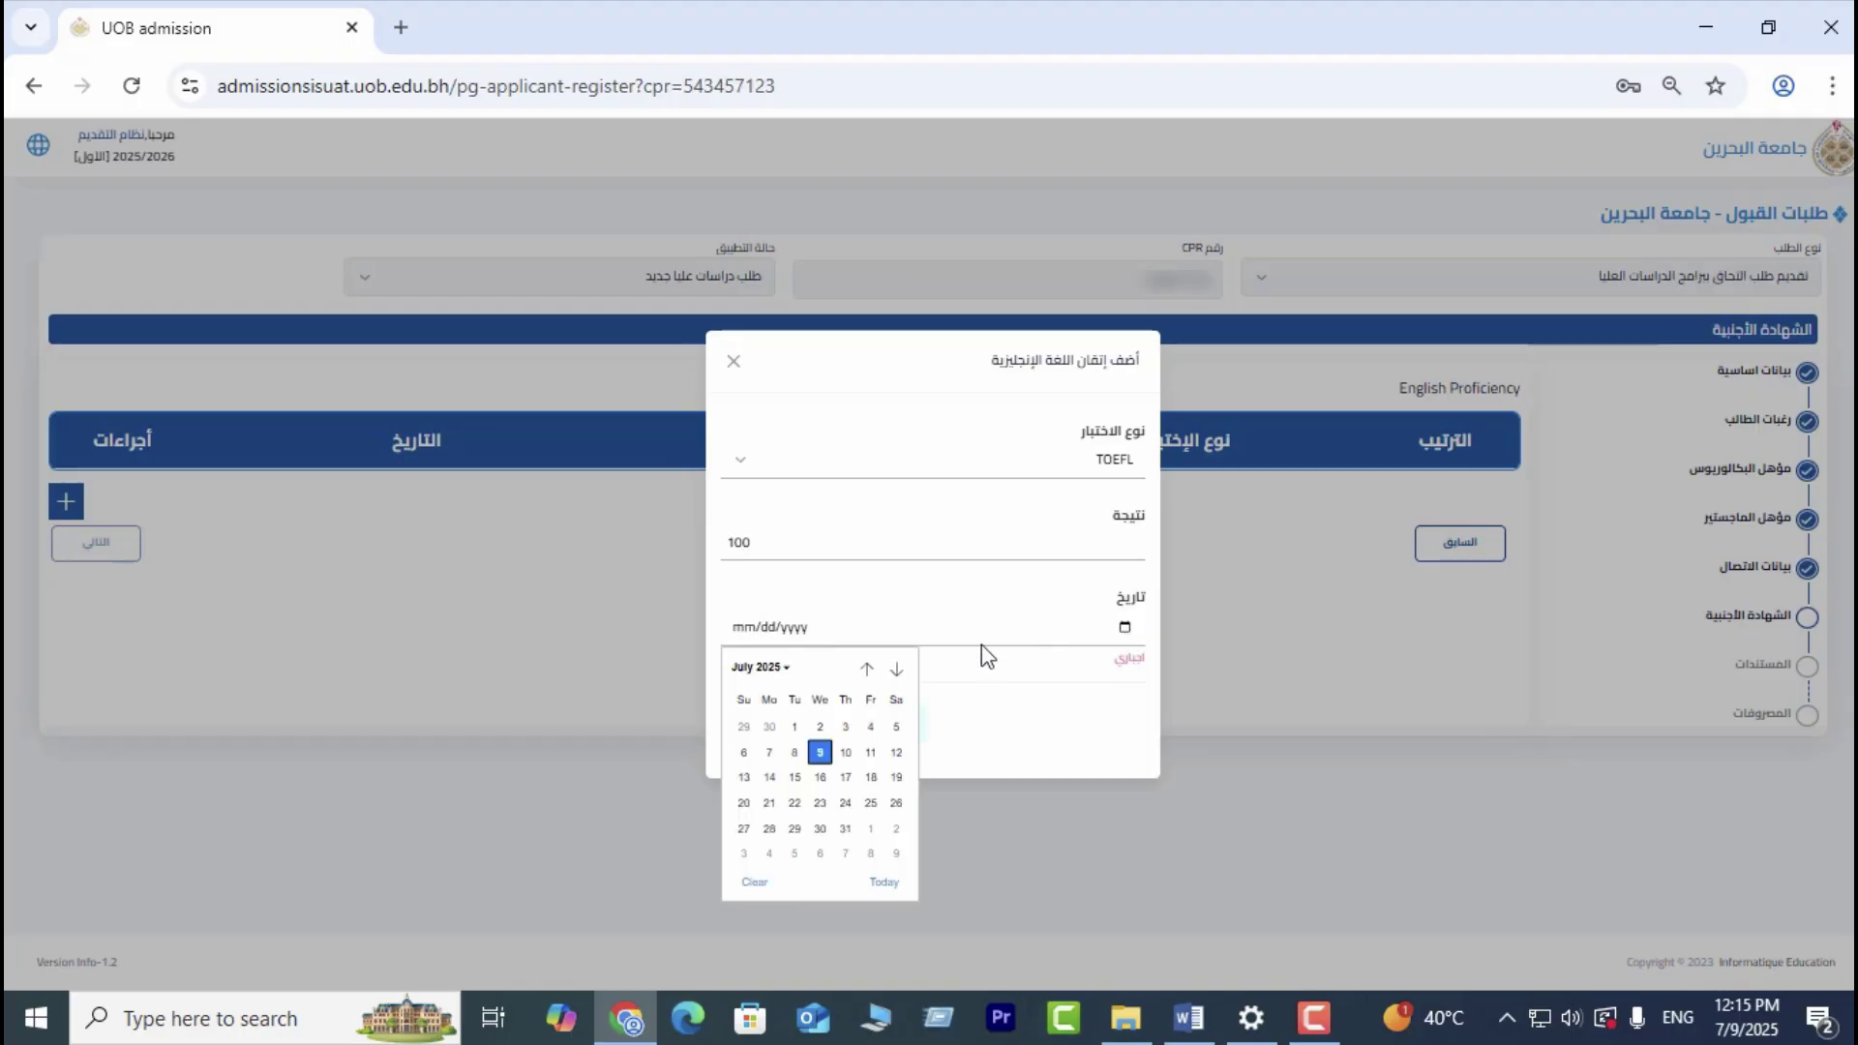
pyautogui.click(795, 728)
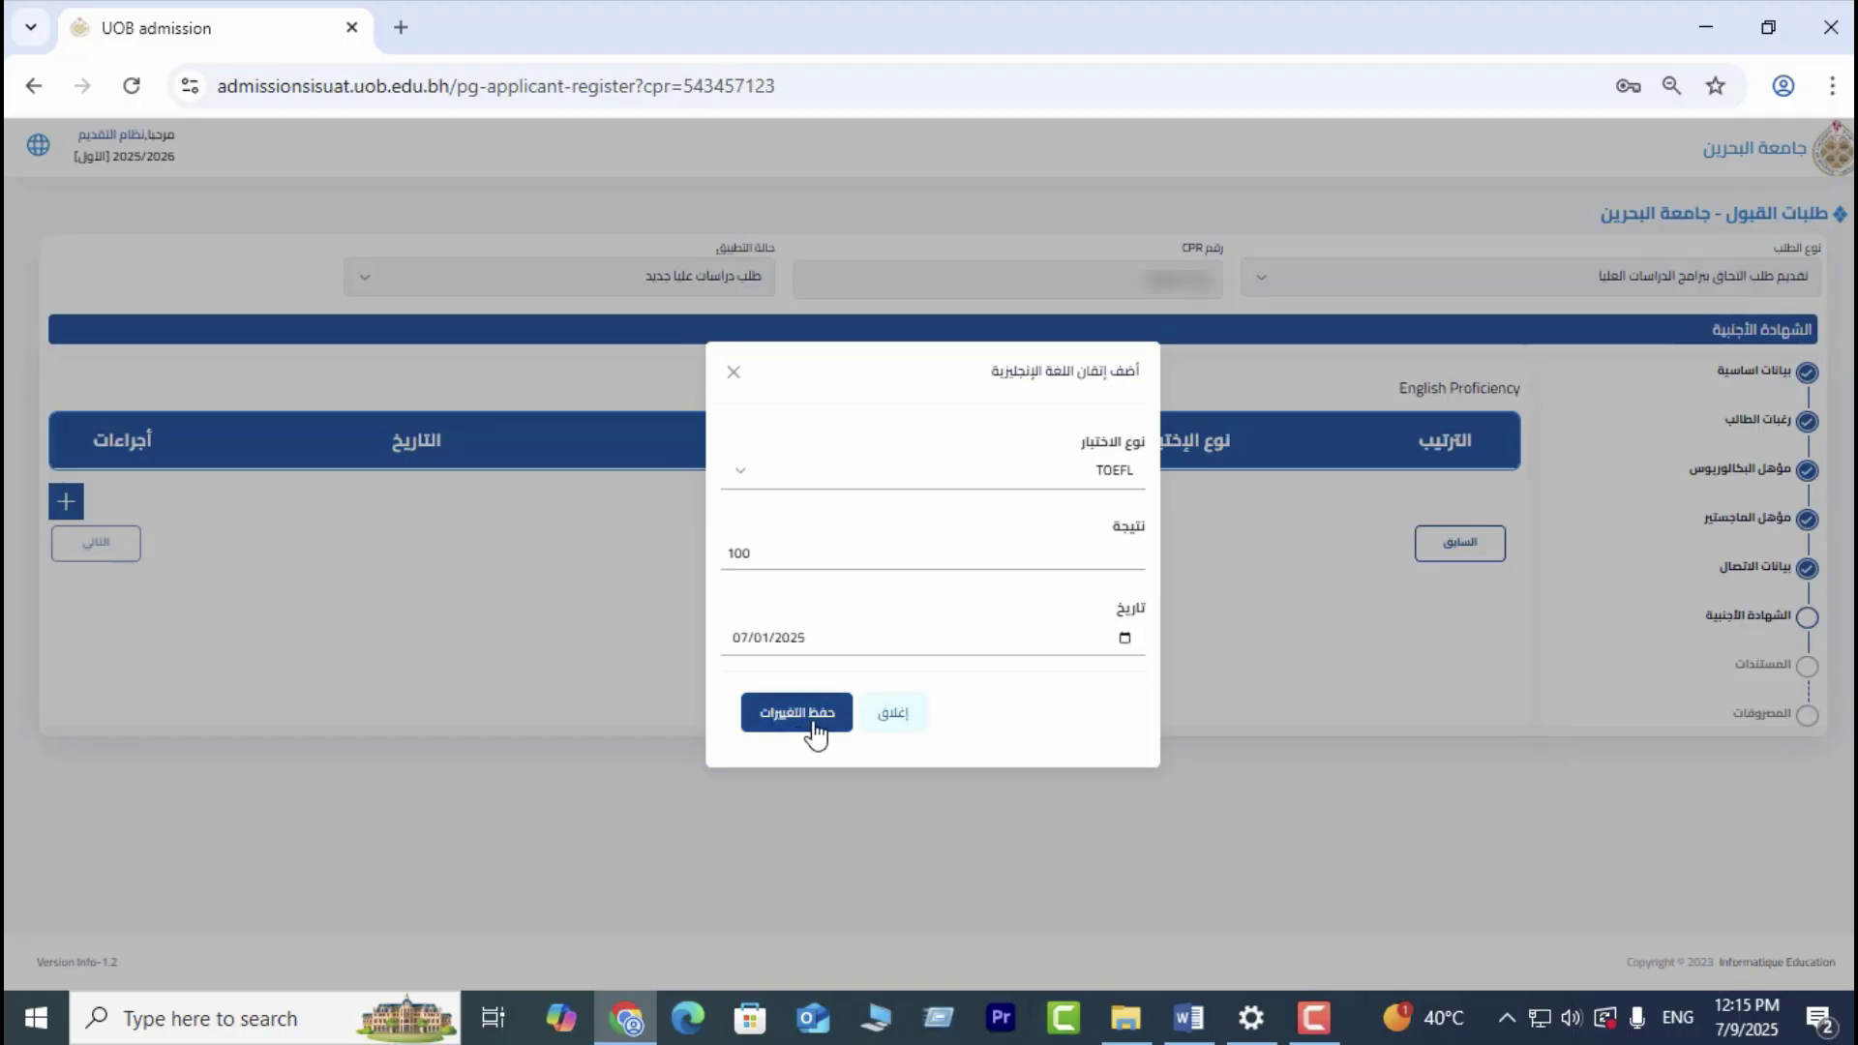
pyautogui.click(813, 724)
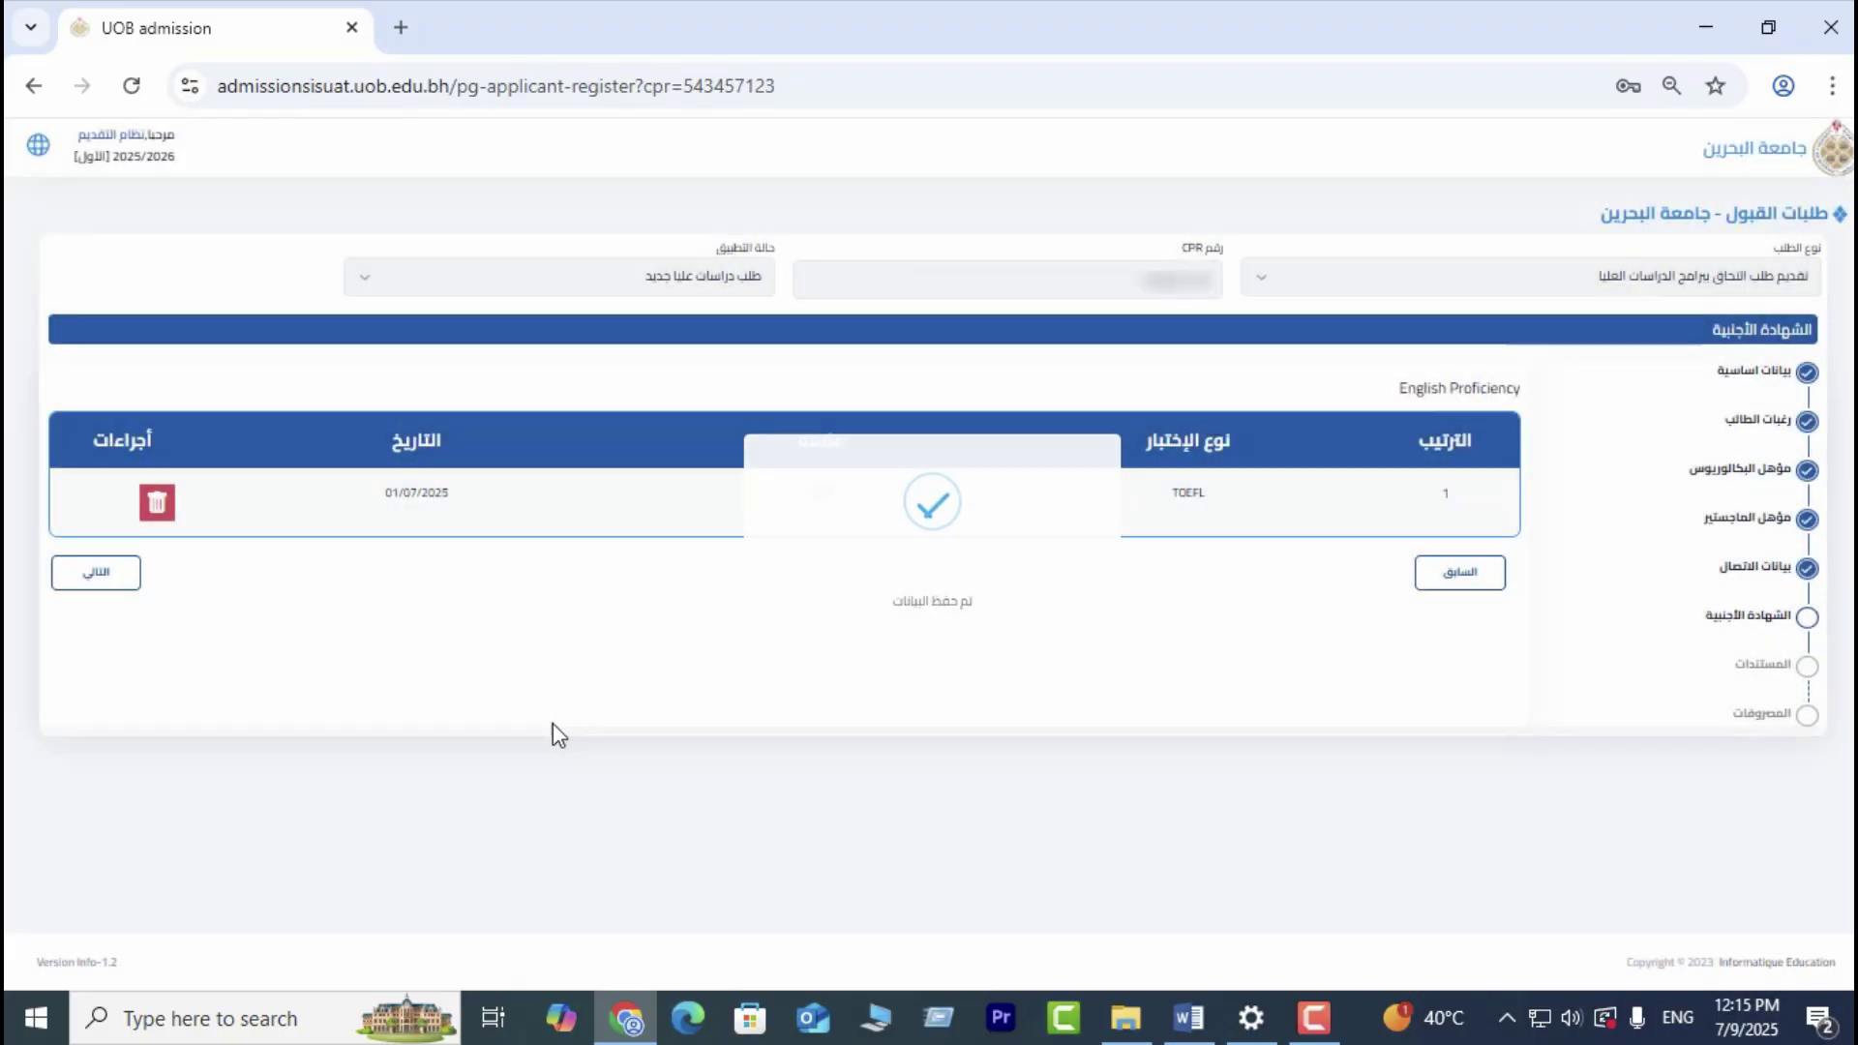
# On the documents step, upload the recent colour photo from Downloads.
pyautogui.click(97, 575)
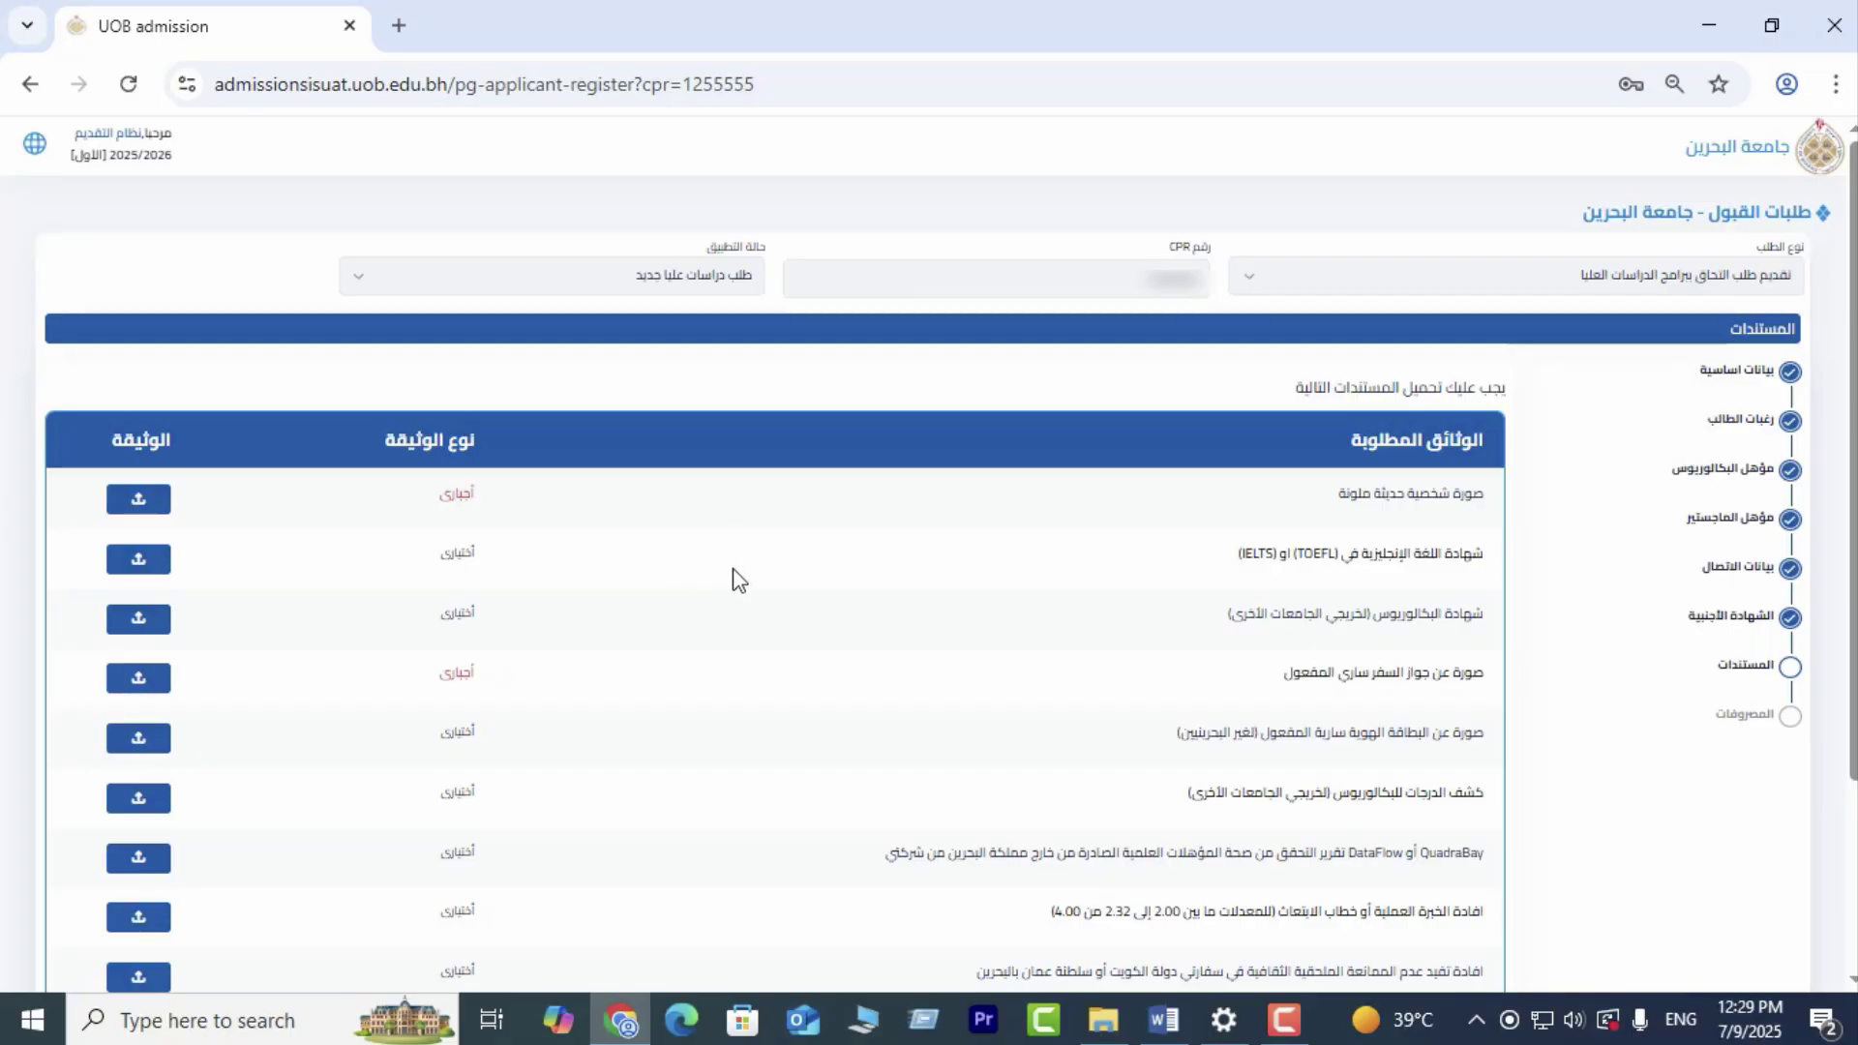
pyautogui.click(137, 510)
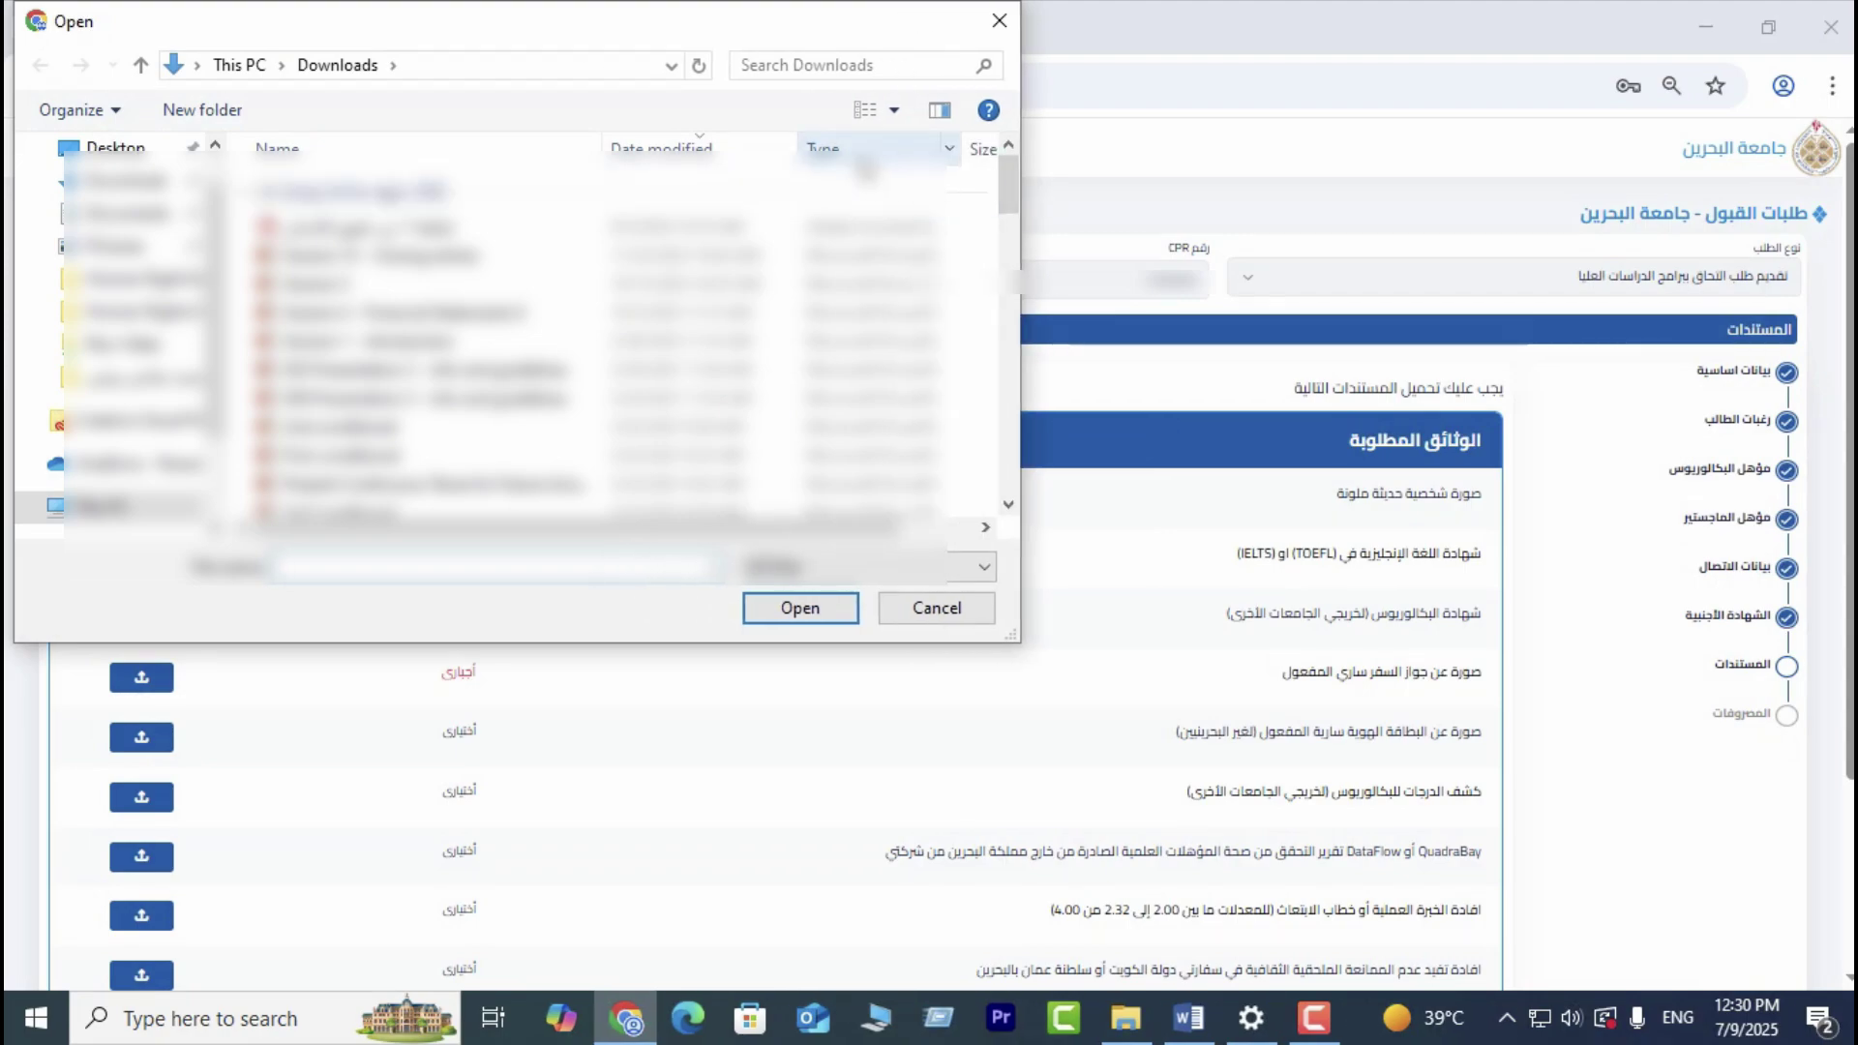
pyautogui.moveTo(1008, 192); pyautogui.dragTo(1007, 397)
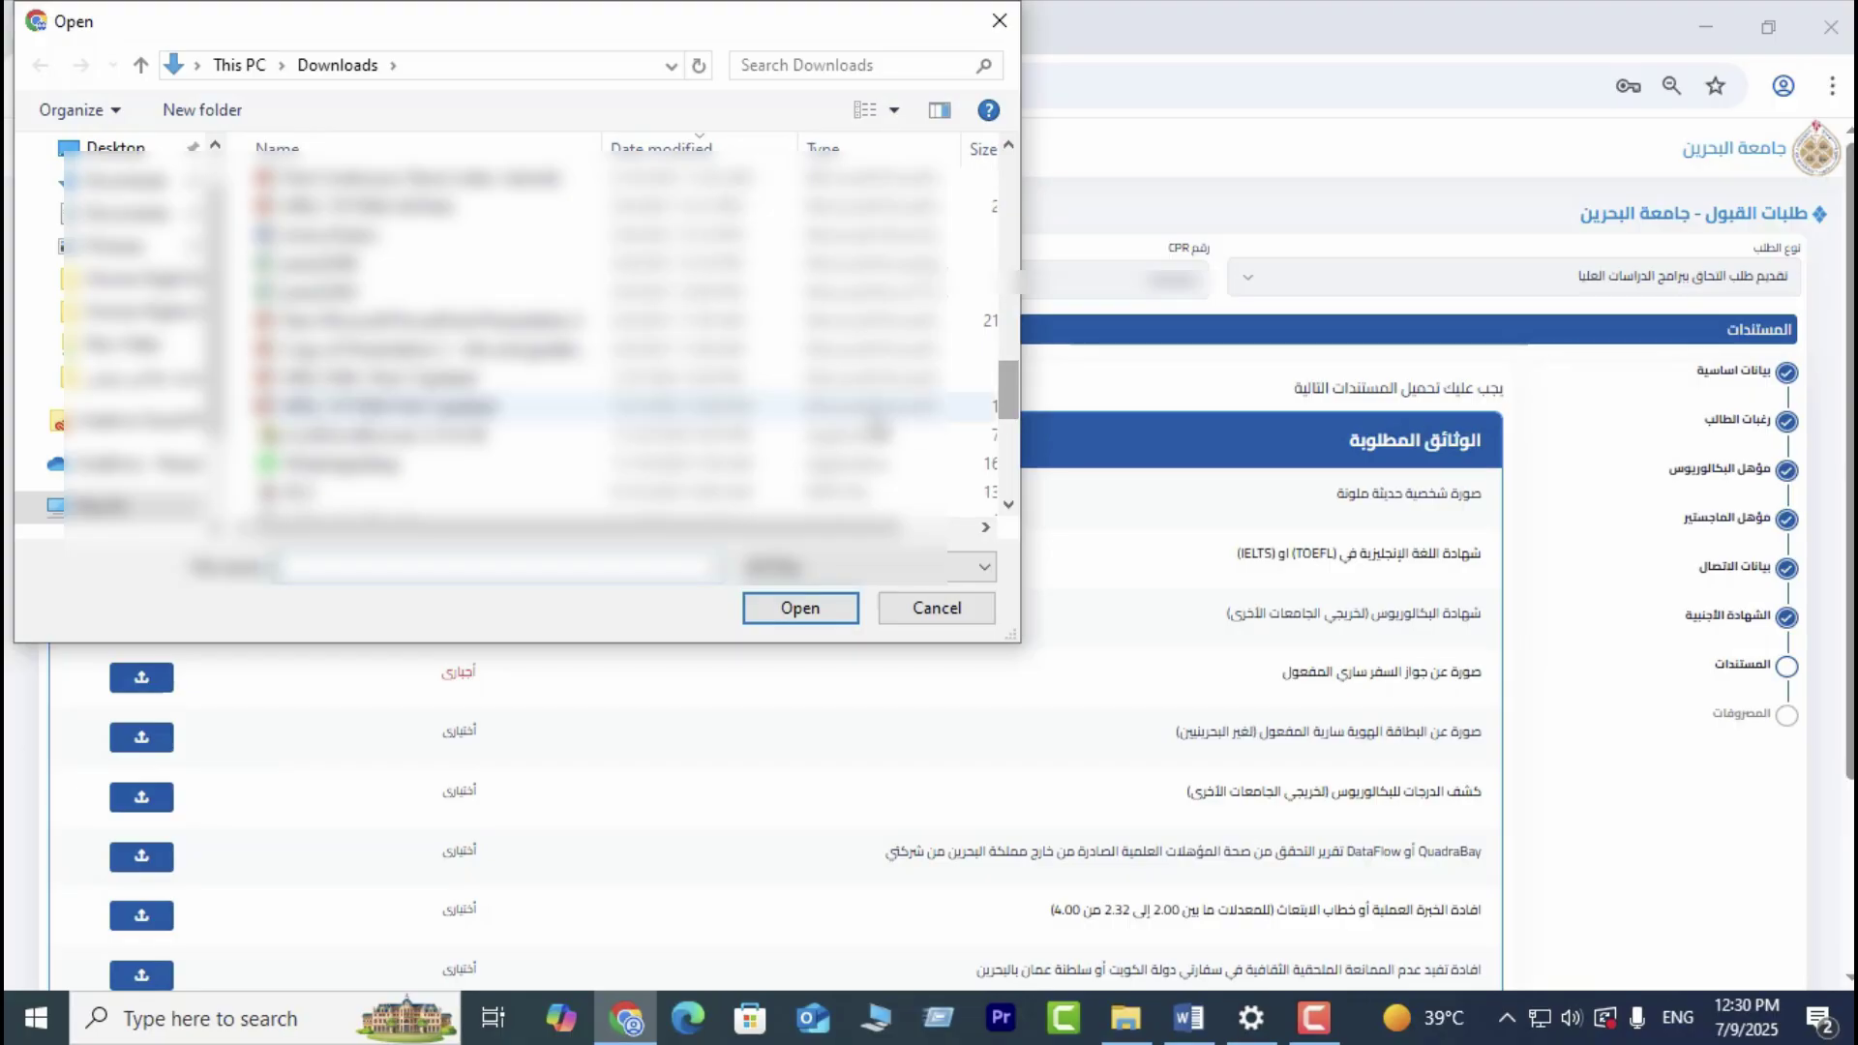
pyautogui.scroll(-1, 522, 500)
pyautogui.scroll(-1, 523, 484)
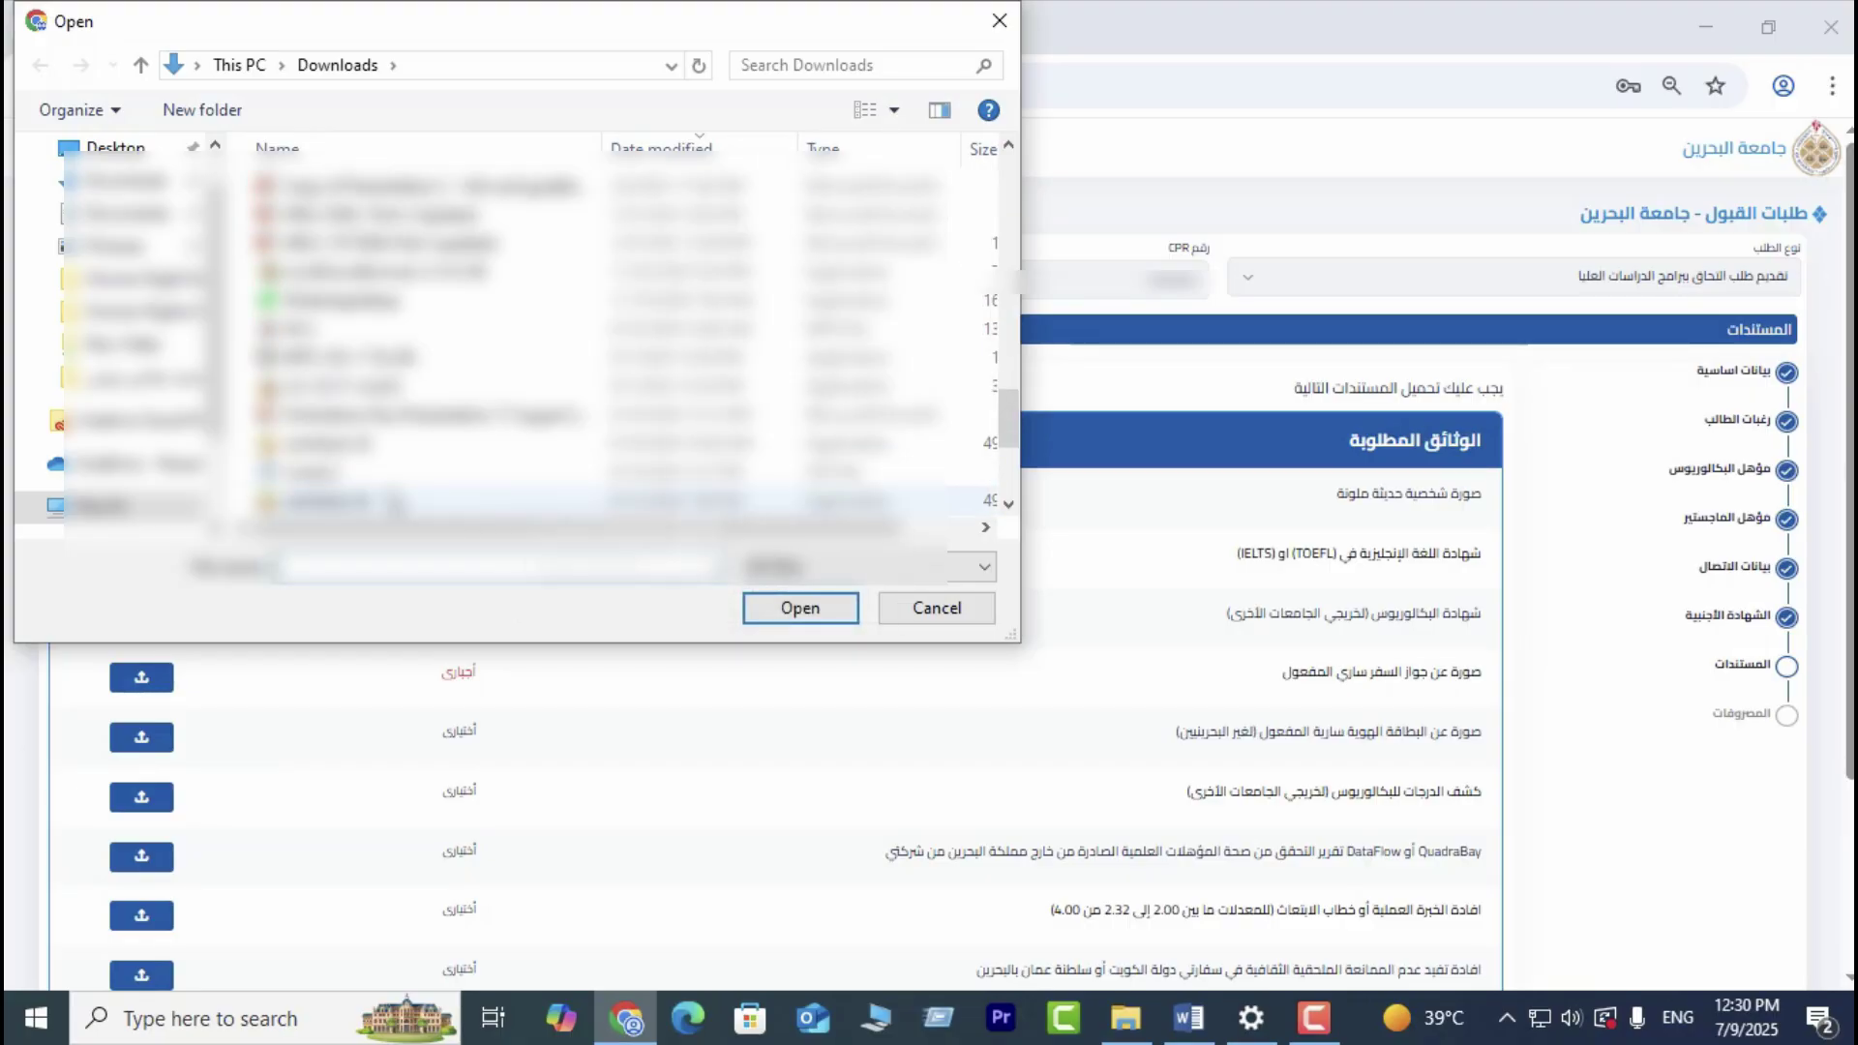
pyautogui.click(407, 472)
pyautogui.click(765, 610)
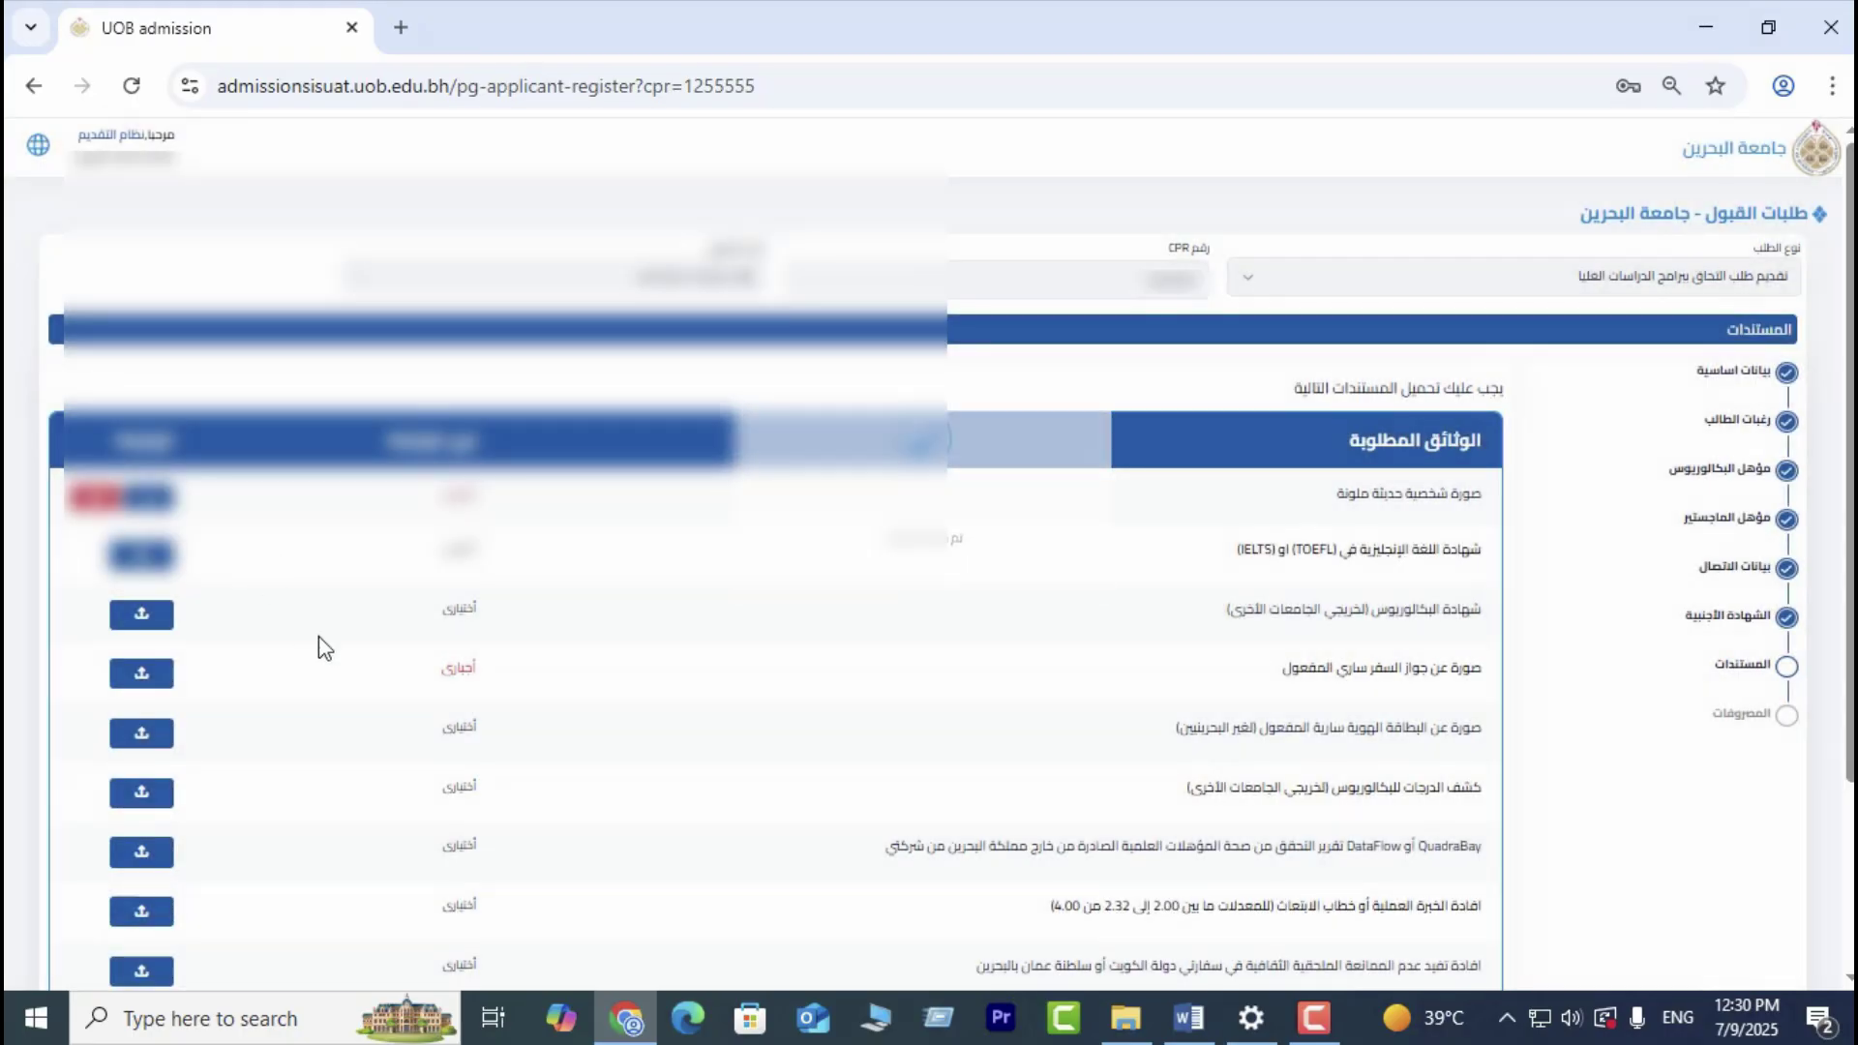
# Upload the valid passport copy from Downloads.
pyautogui.click(141, 674)
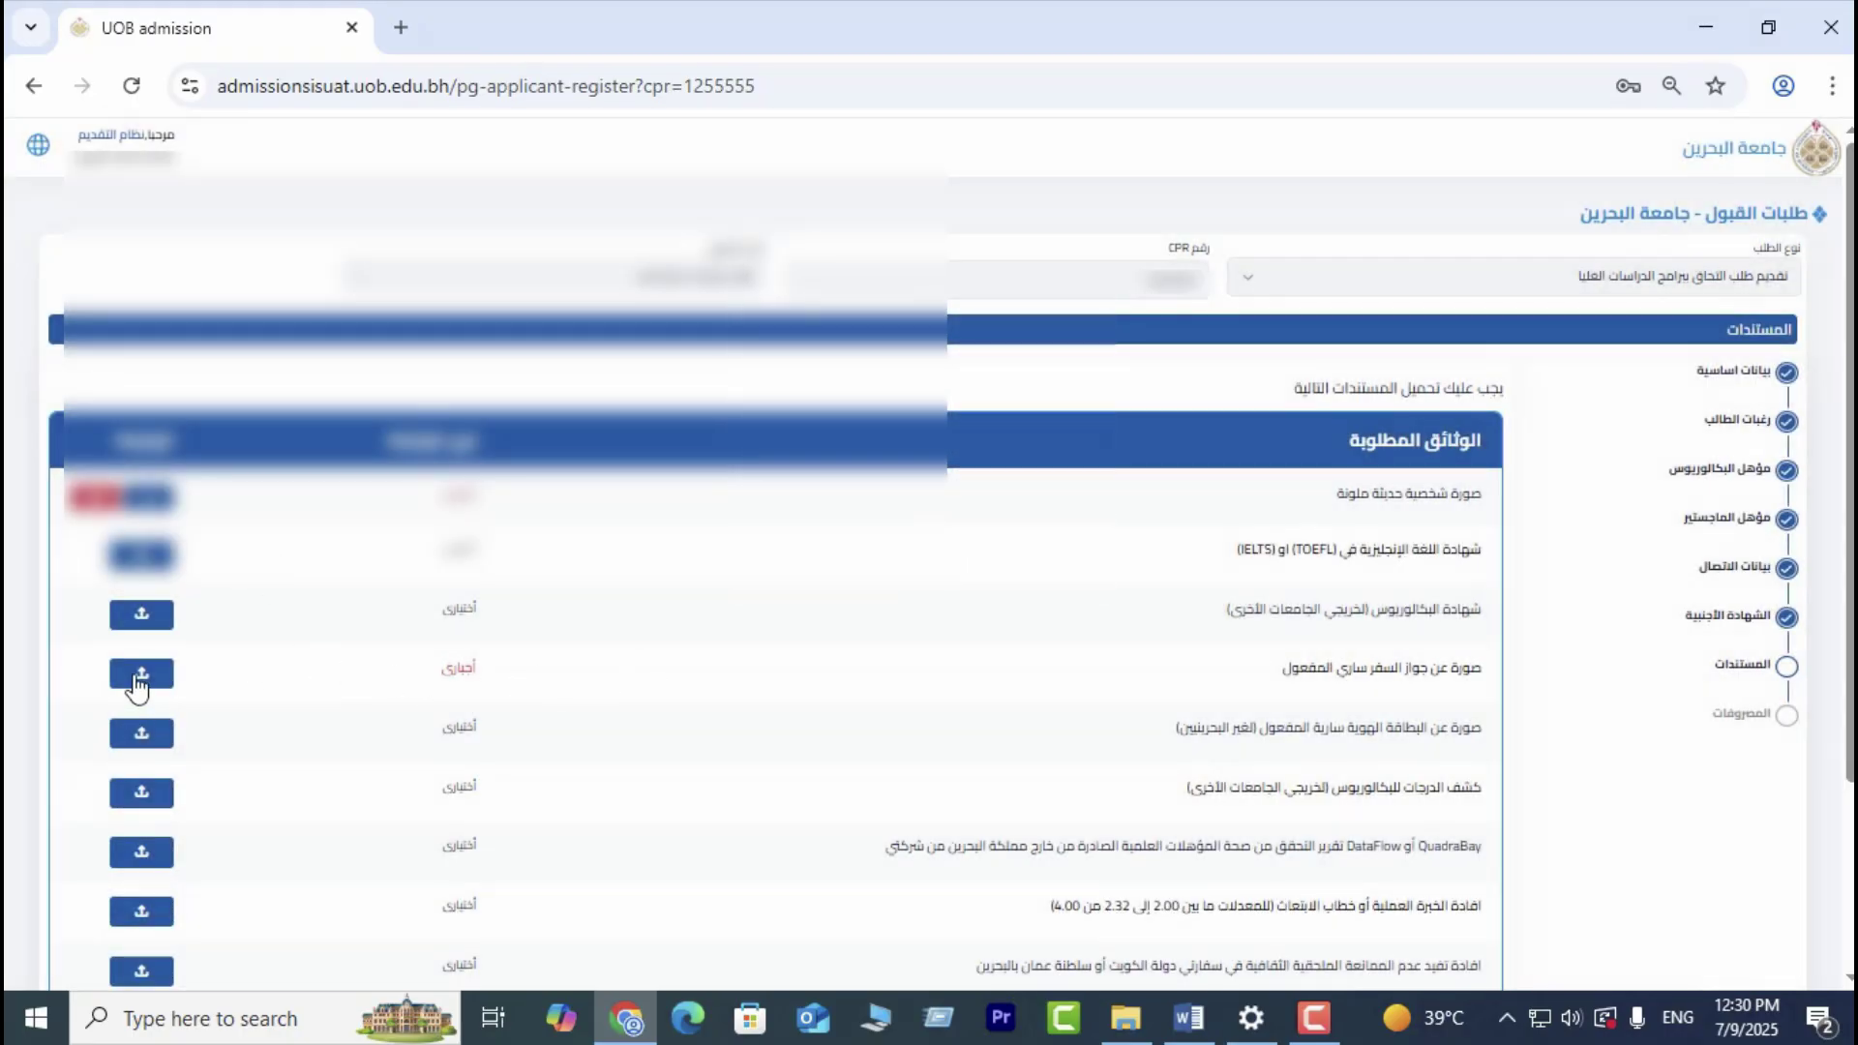
pyautogui.click(387, 229)
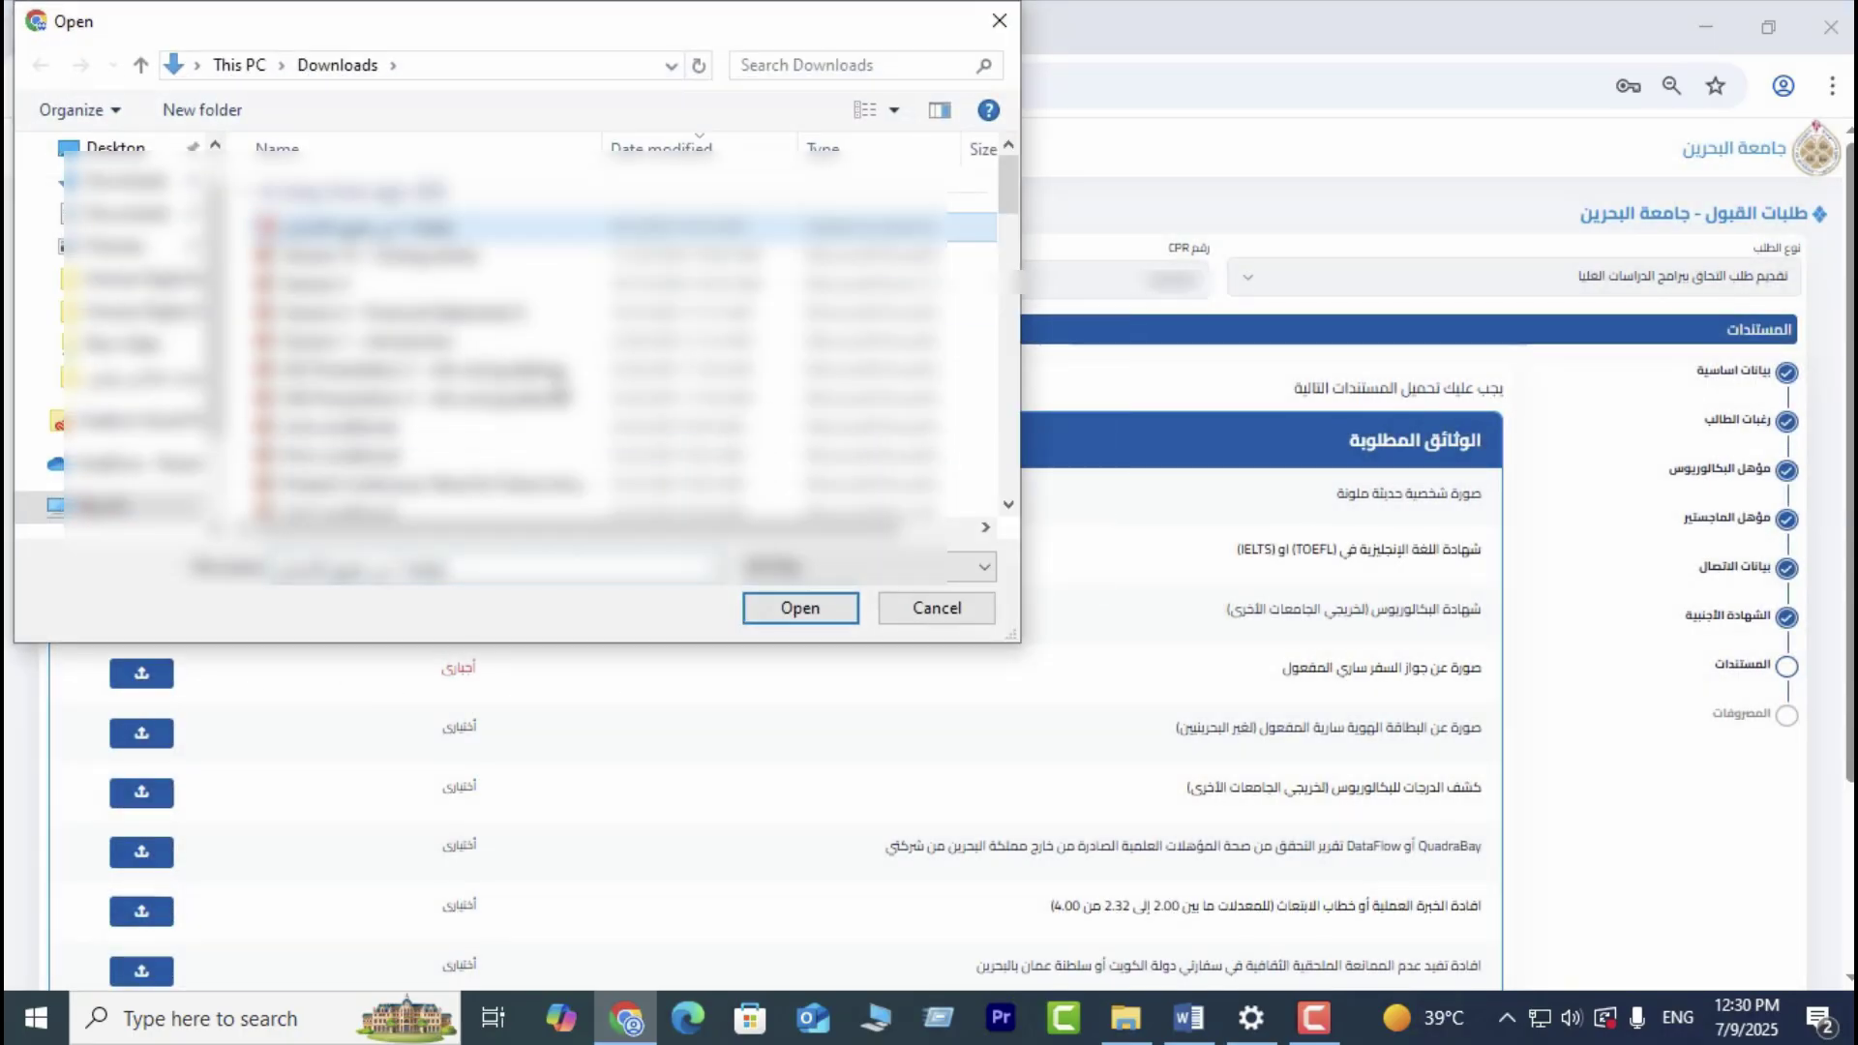
pyautogui.click(801, 606)
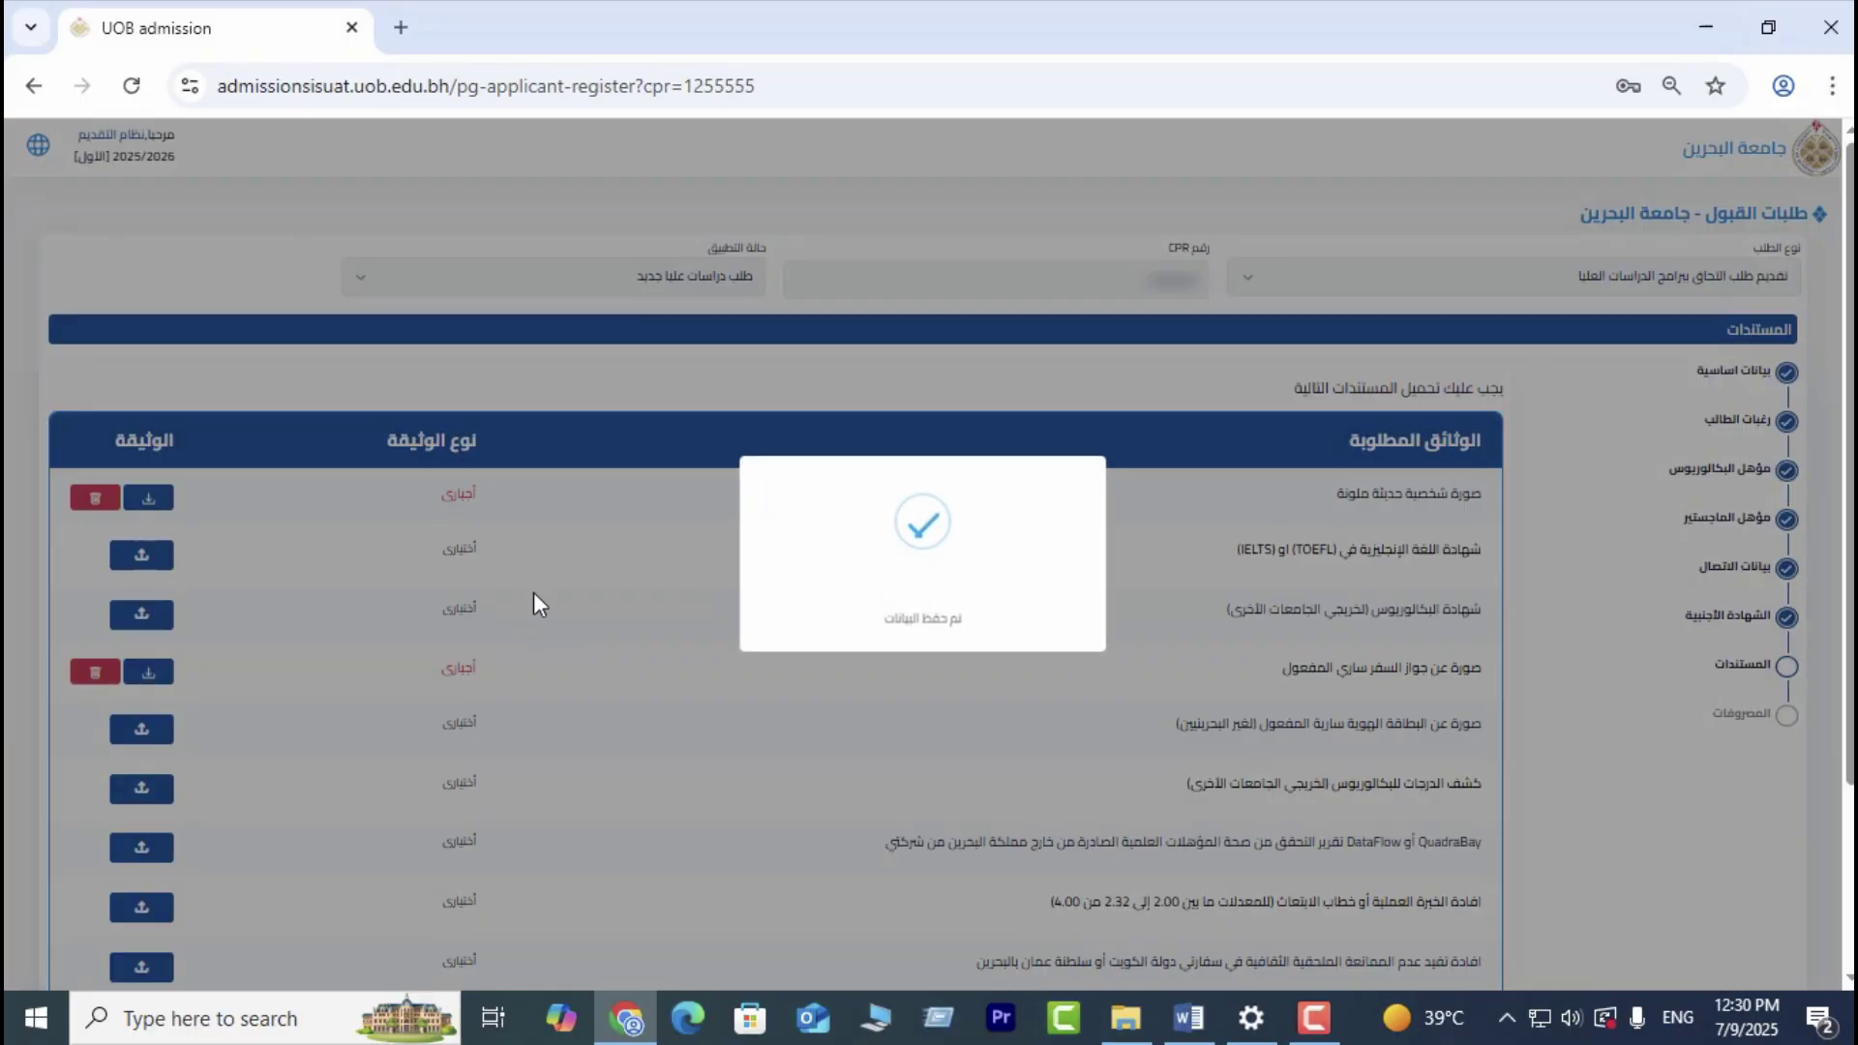
pyautogui.scroll(-3, 538, 586)
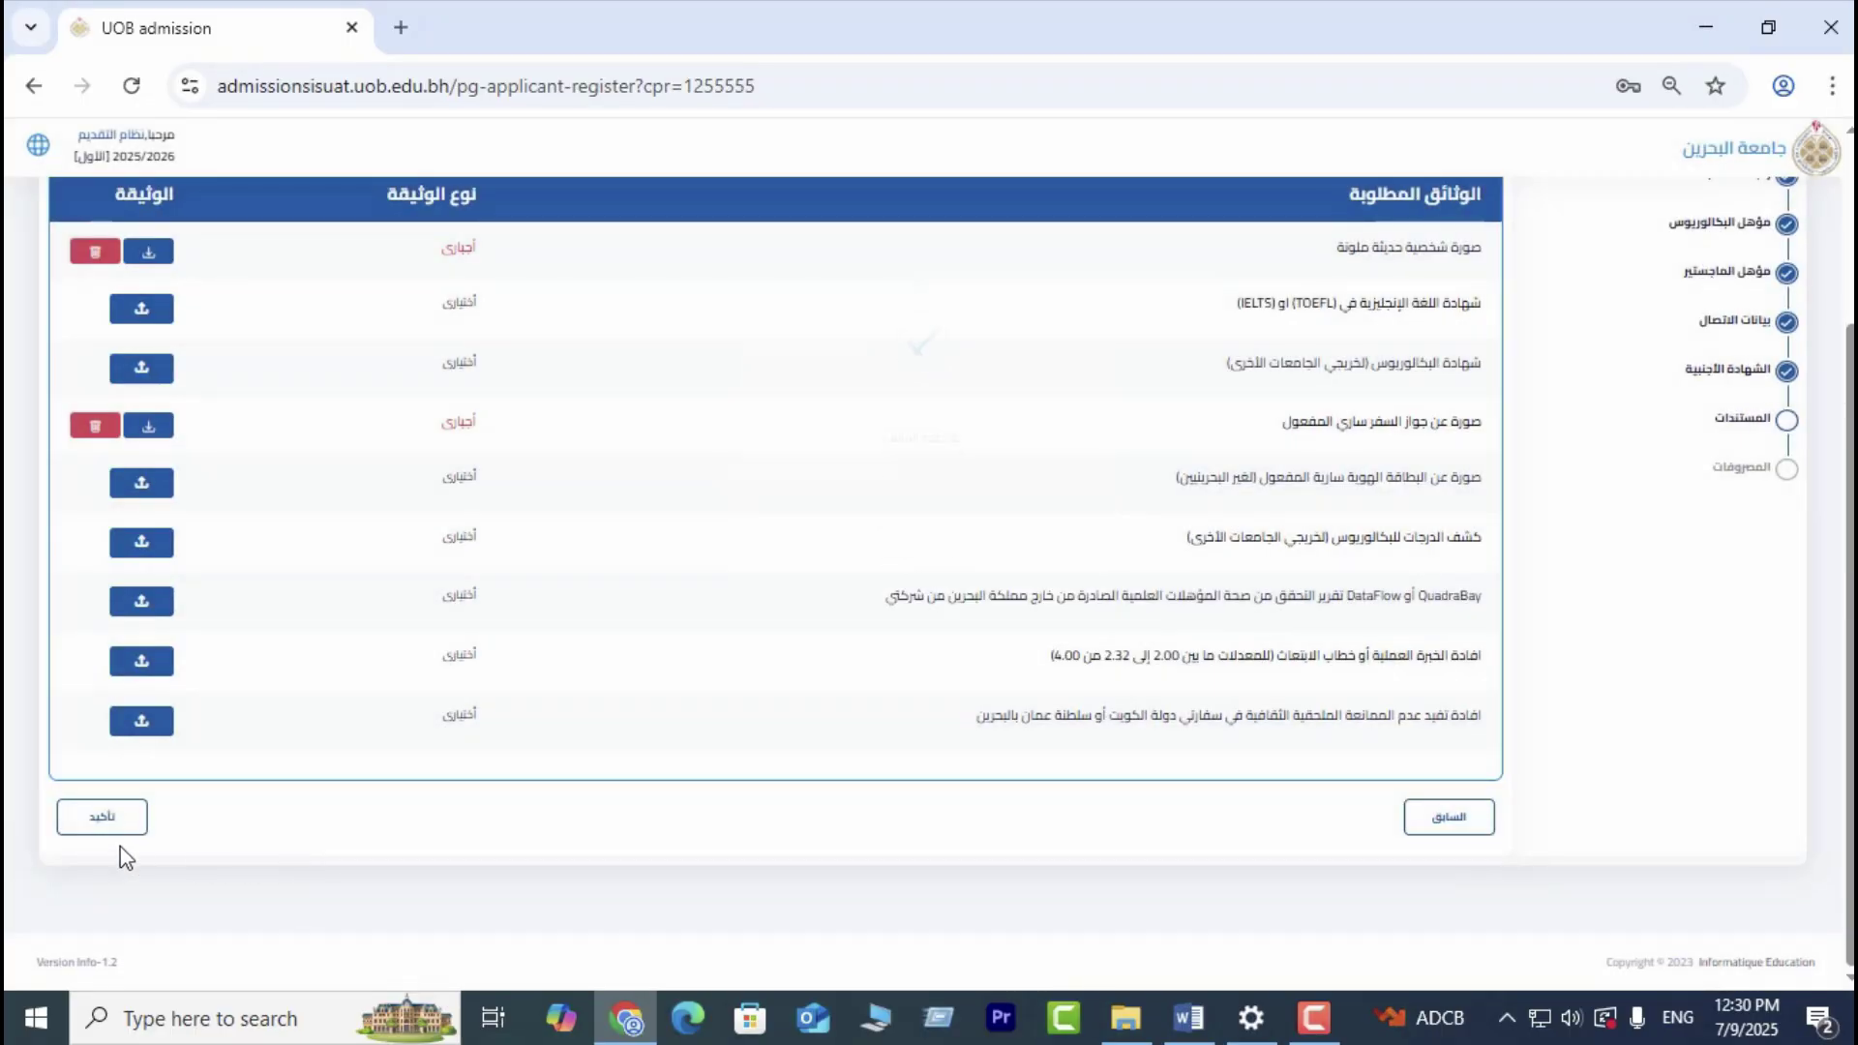
# Confirm the uploaded documents and choose Credit Card as the Bahrain Pay payment method.
pyautogui.click(110, 828)
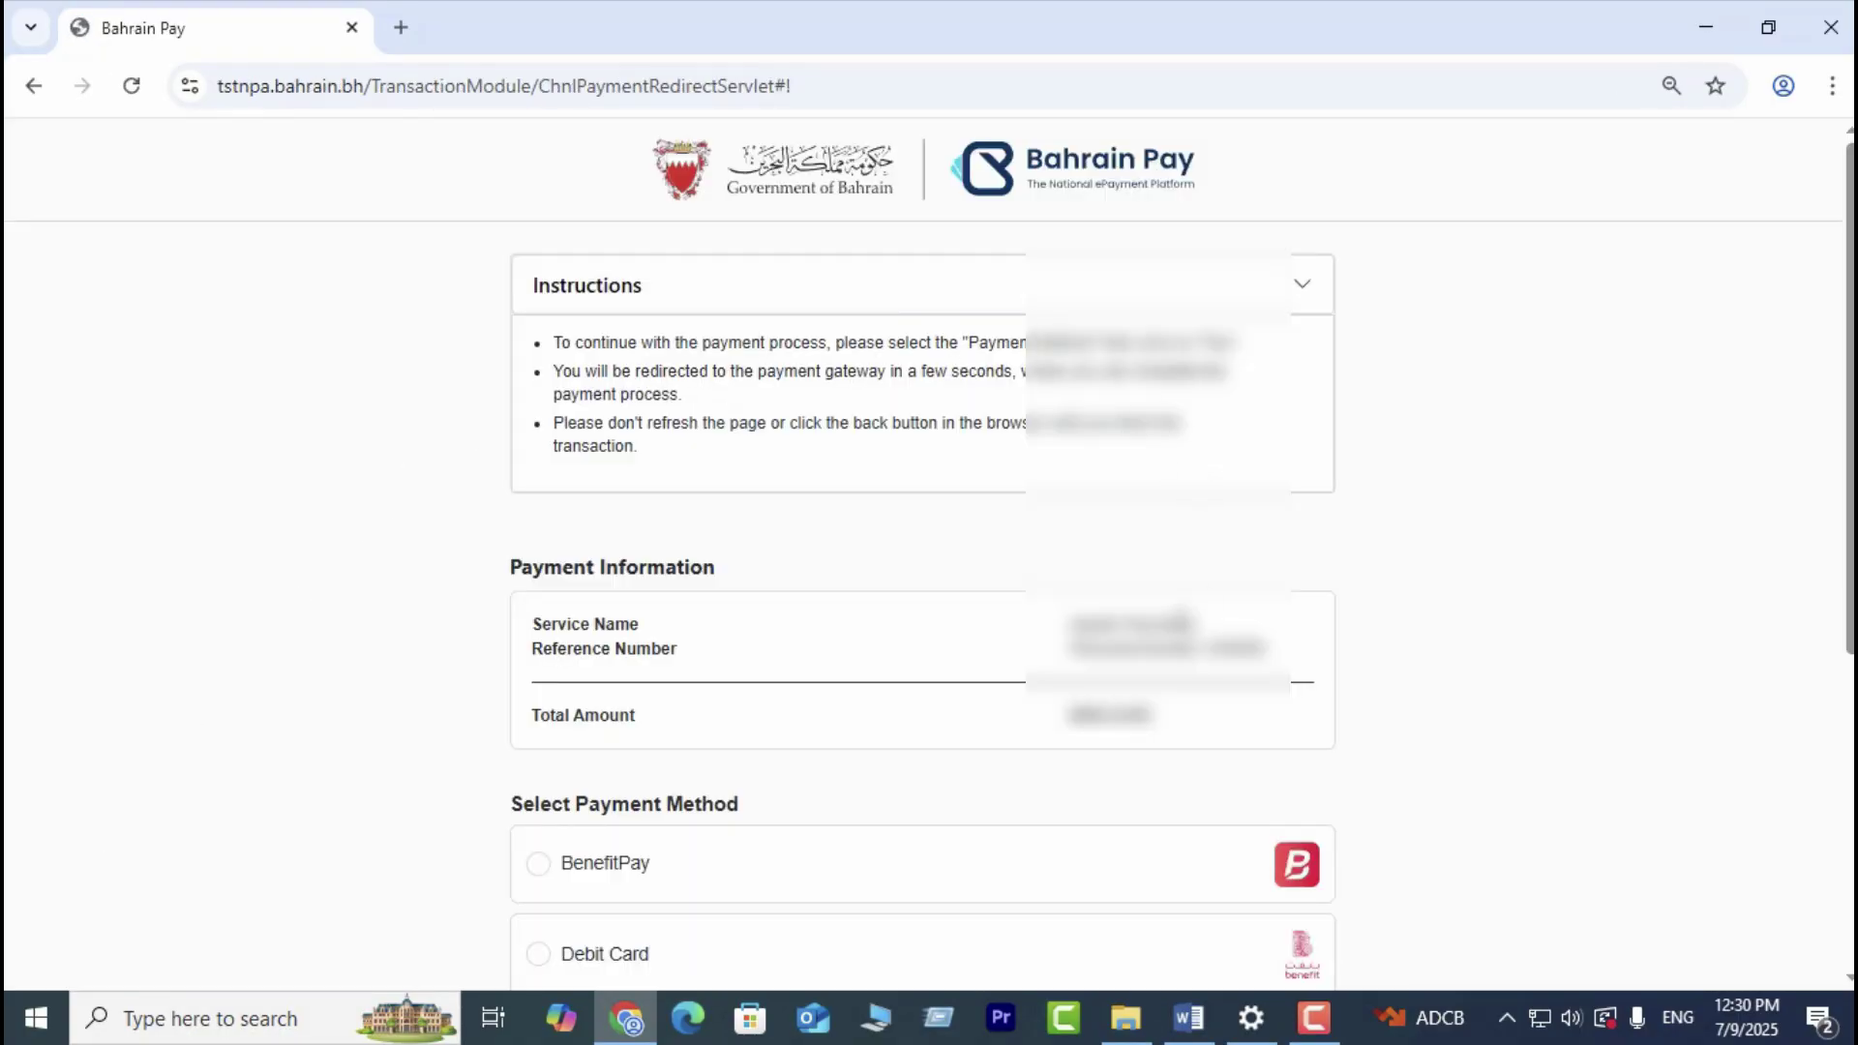
pyautogui.scroll(-4, 536, 544)
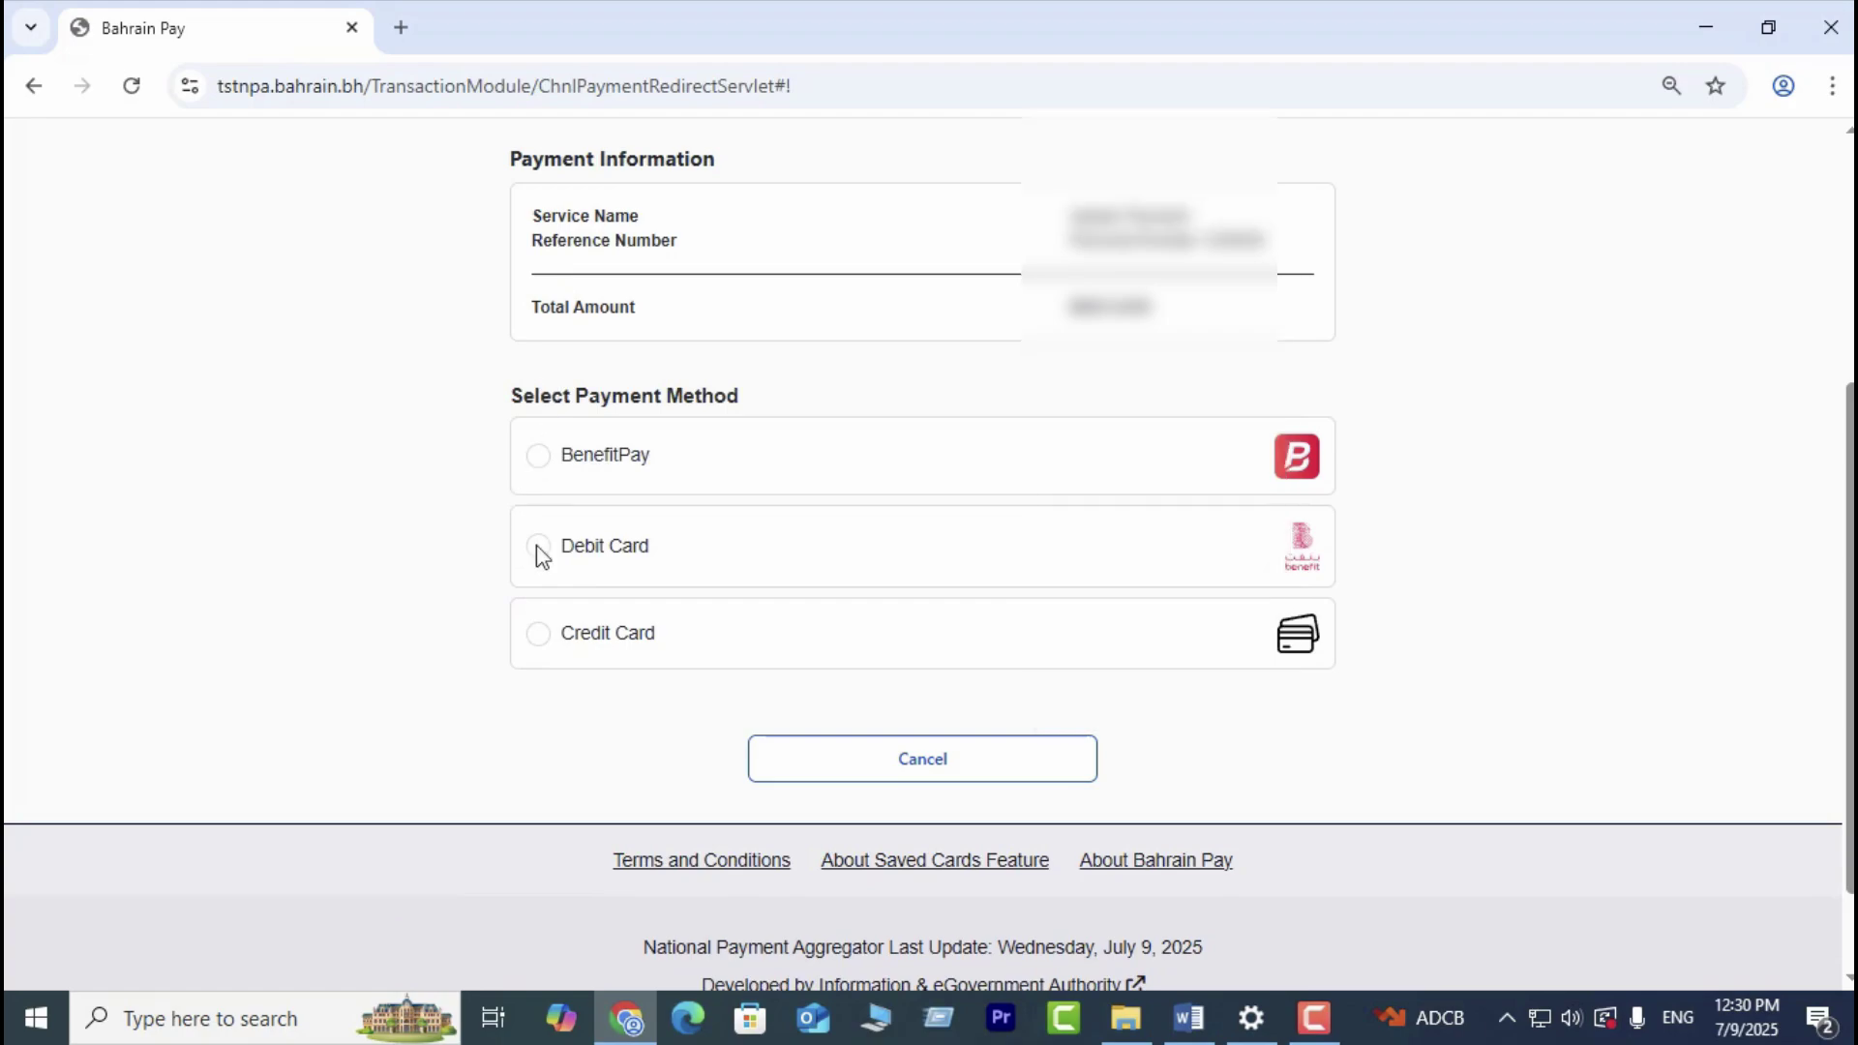
pyautogui.click(546, 647)
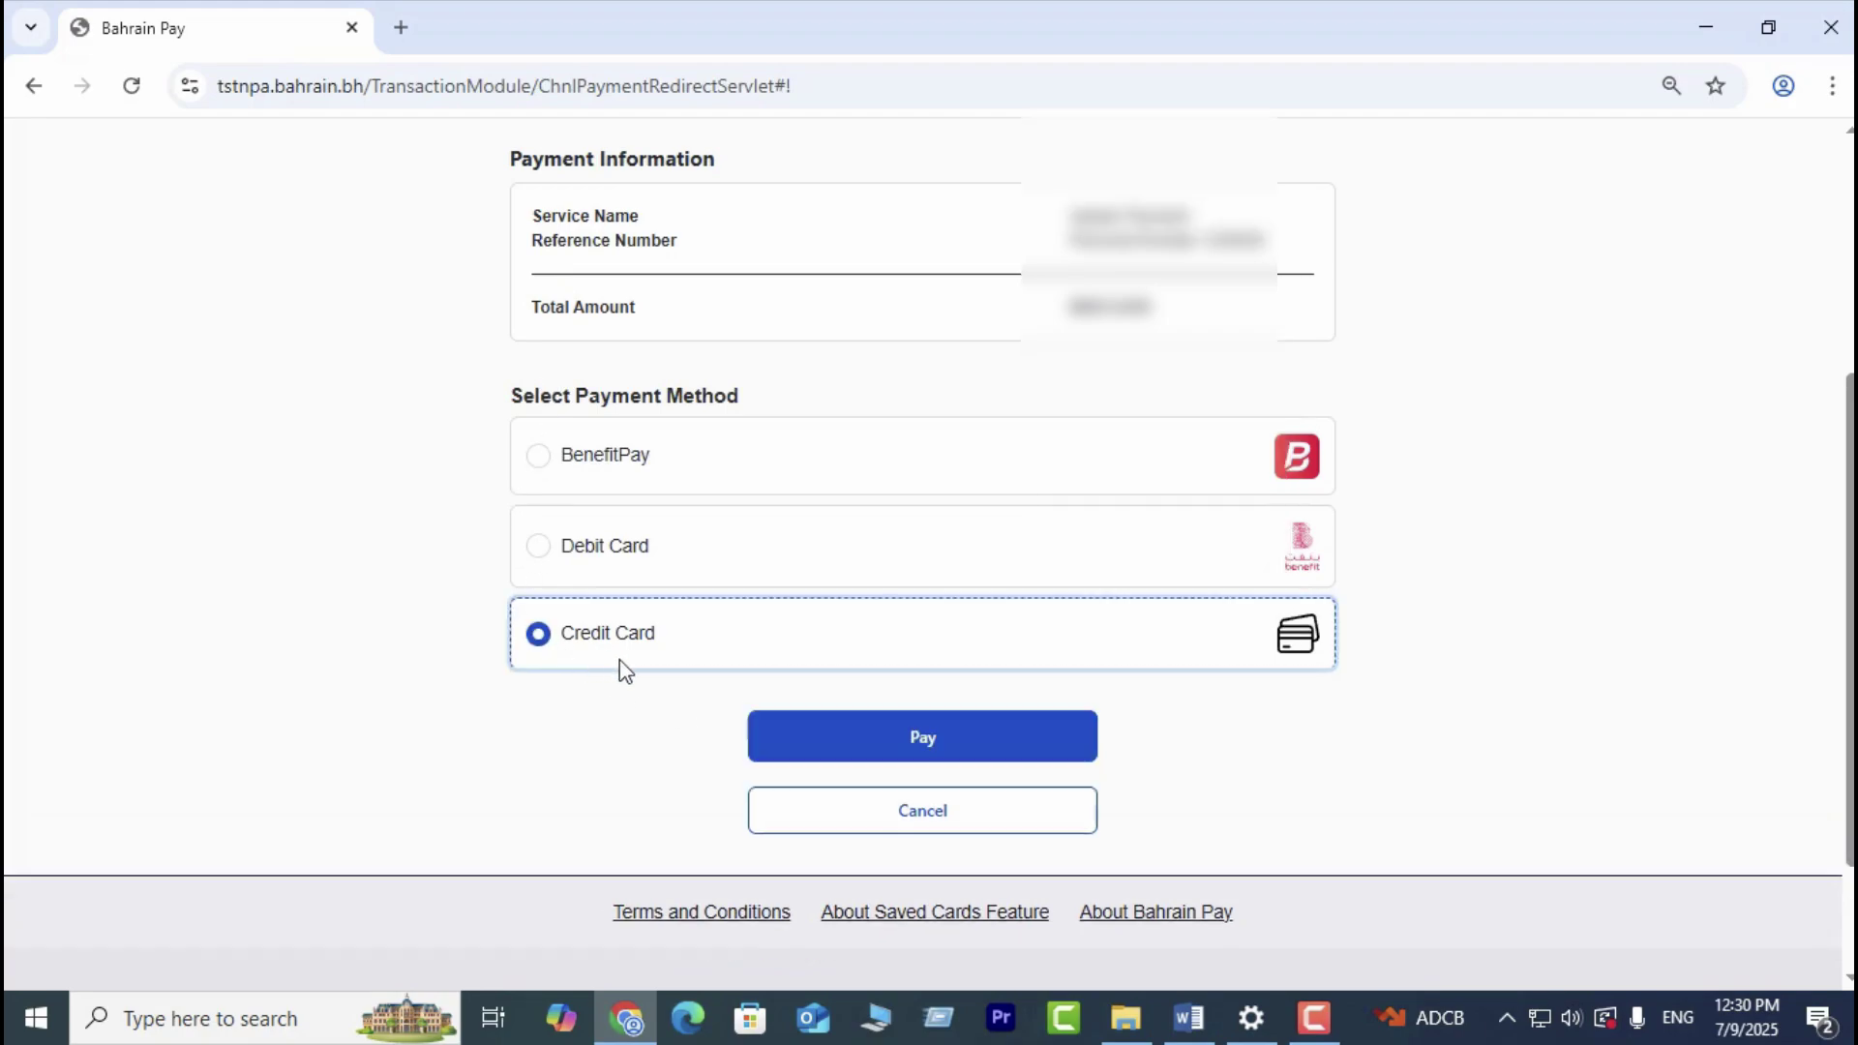
pyautogui.click(881, 737)
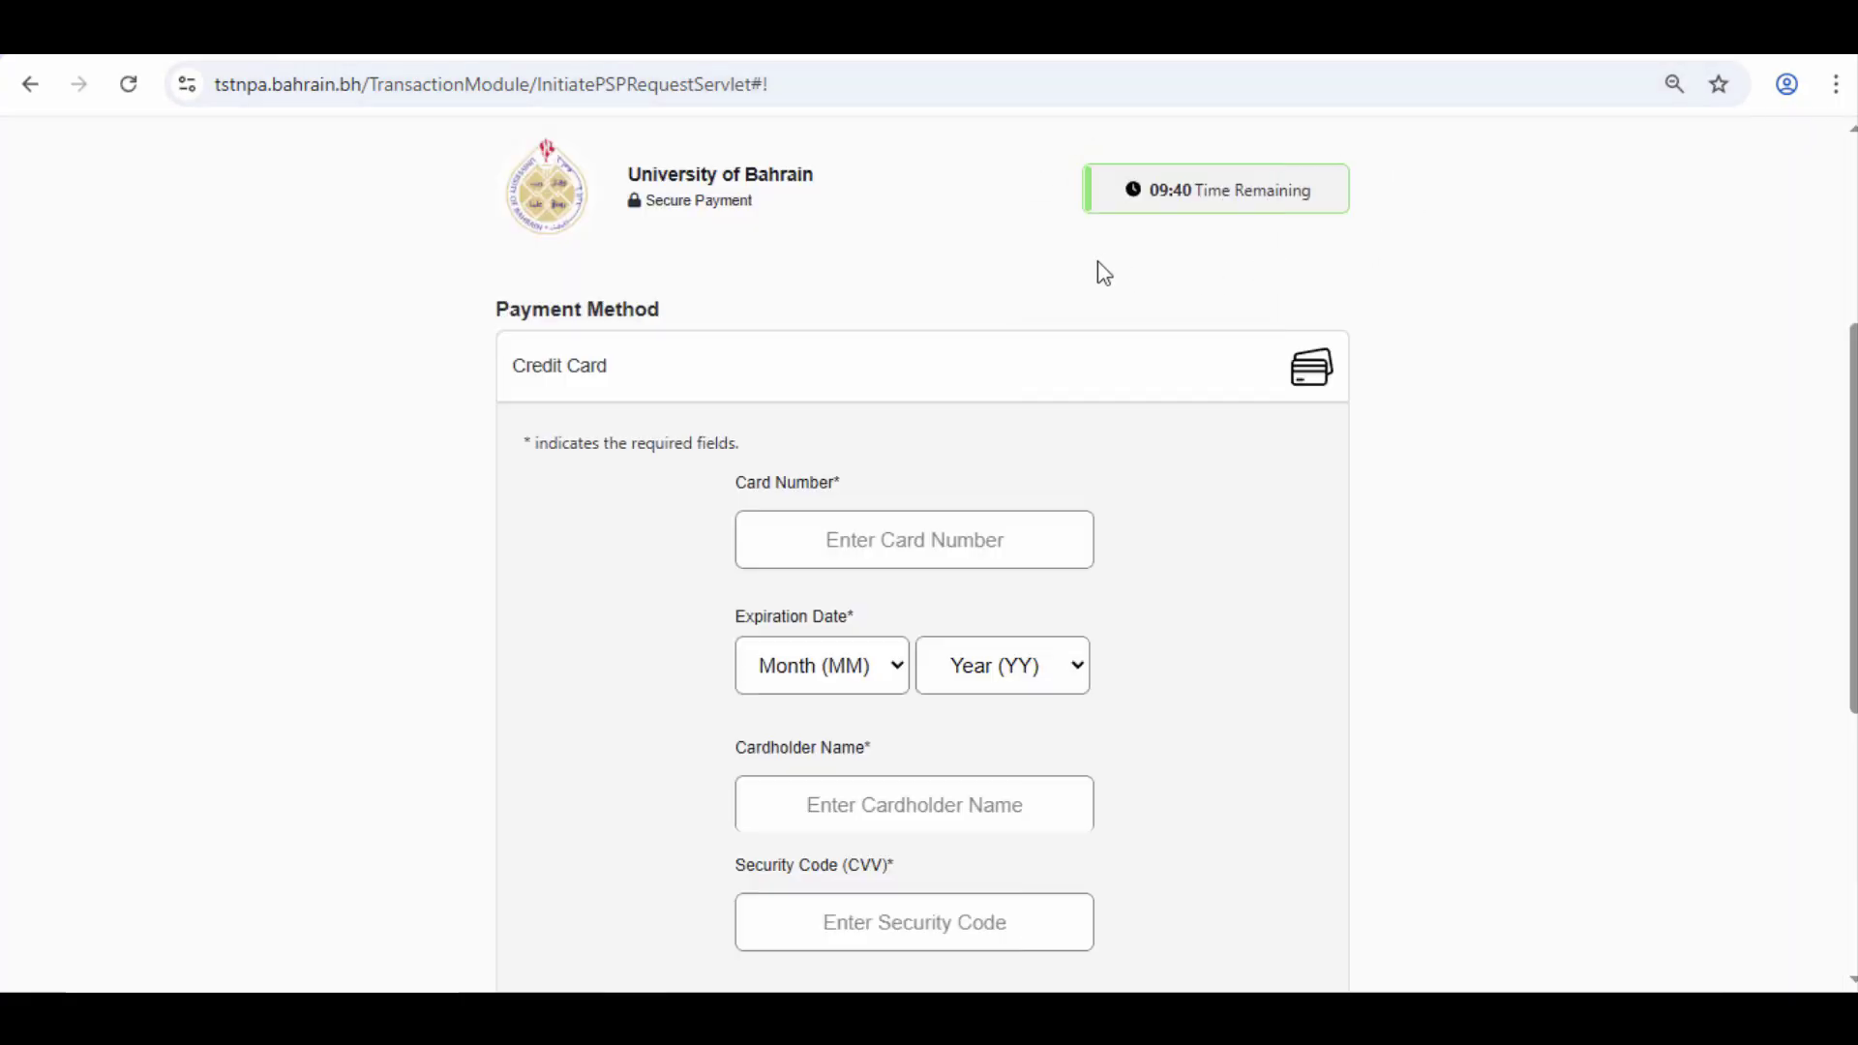
# Autofill the card number and cardholder name, and set the card expiry to 12/27.
pyautogui.scroll(-2, 1227, 548)
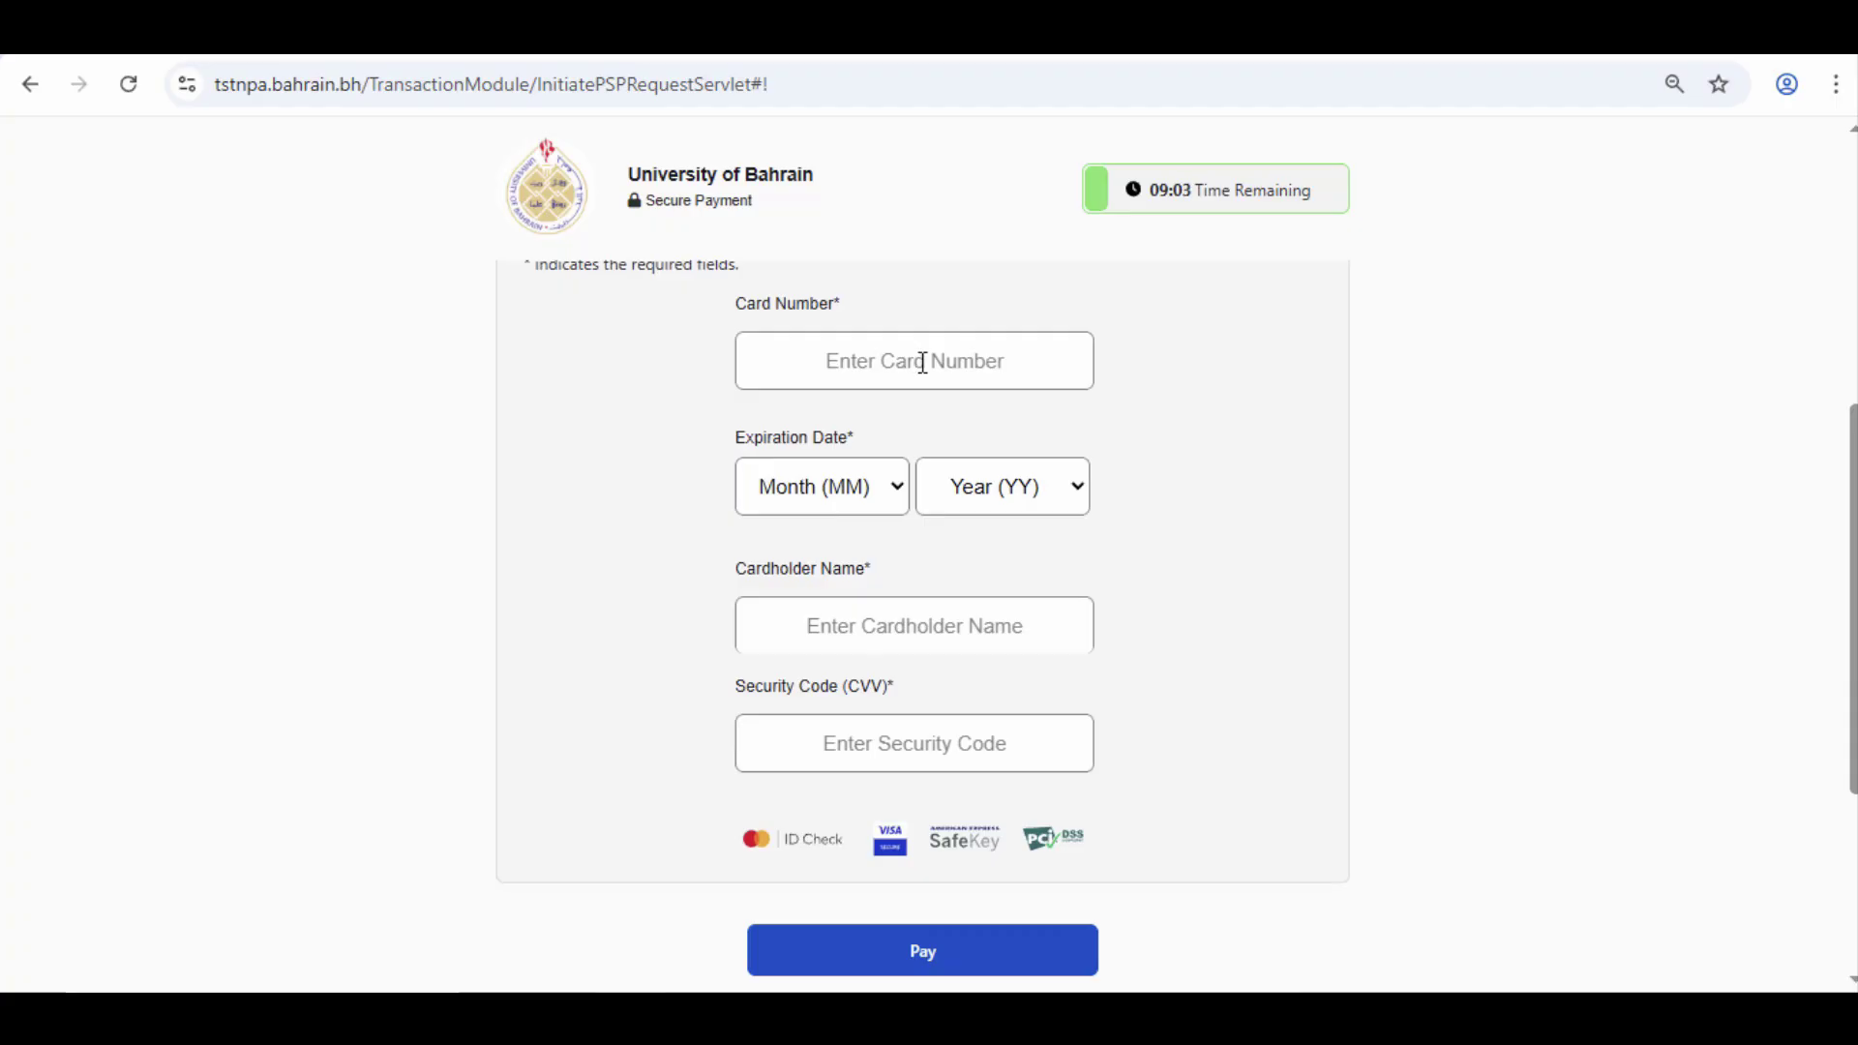
pyautogui.press('Down')
pyautogui.press('Return')
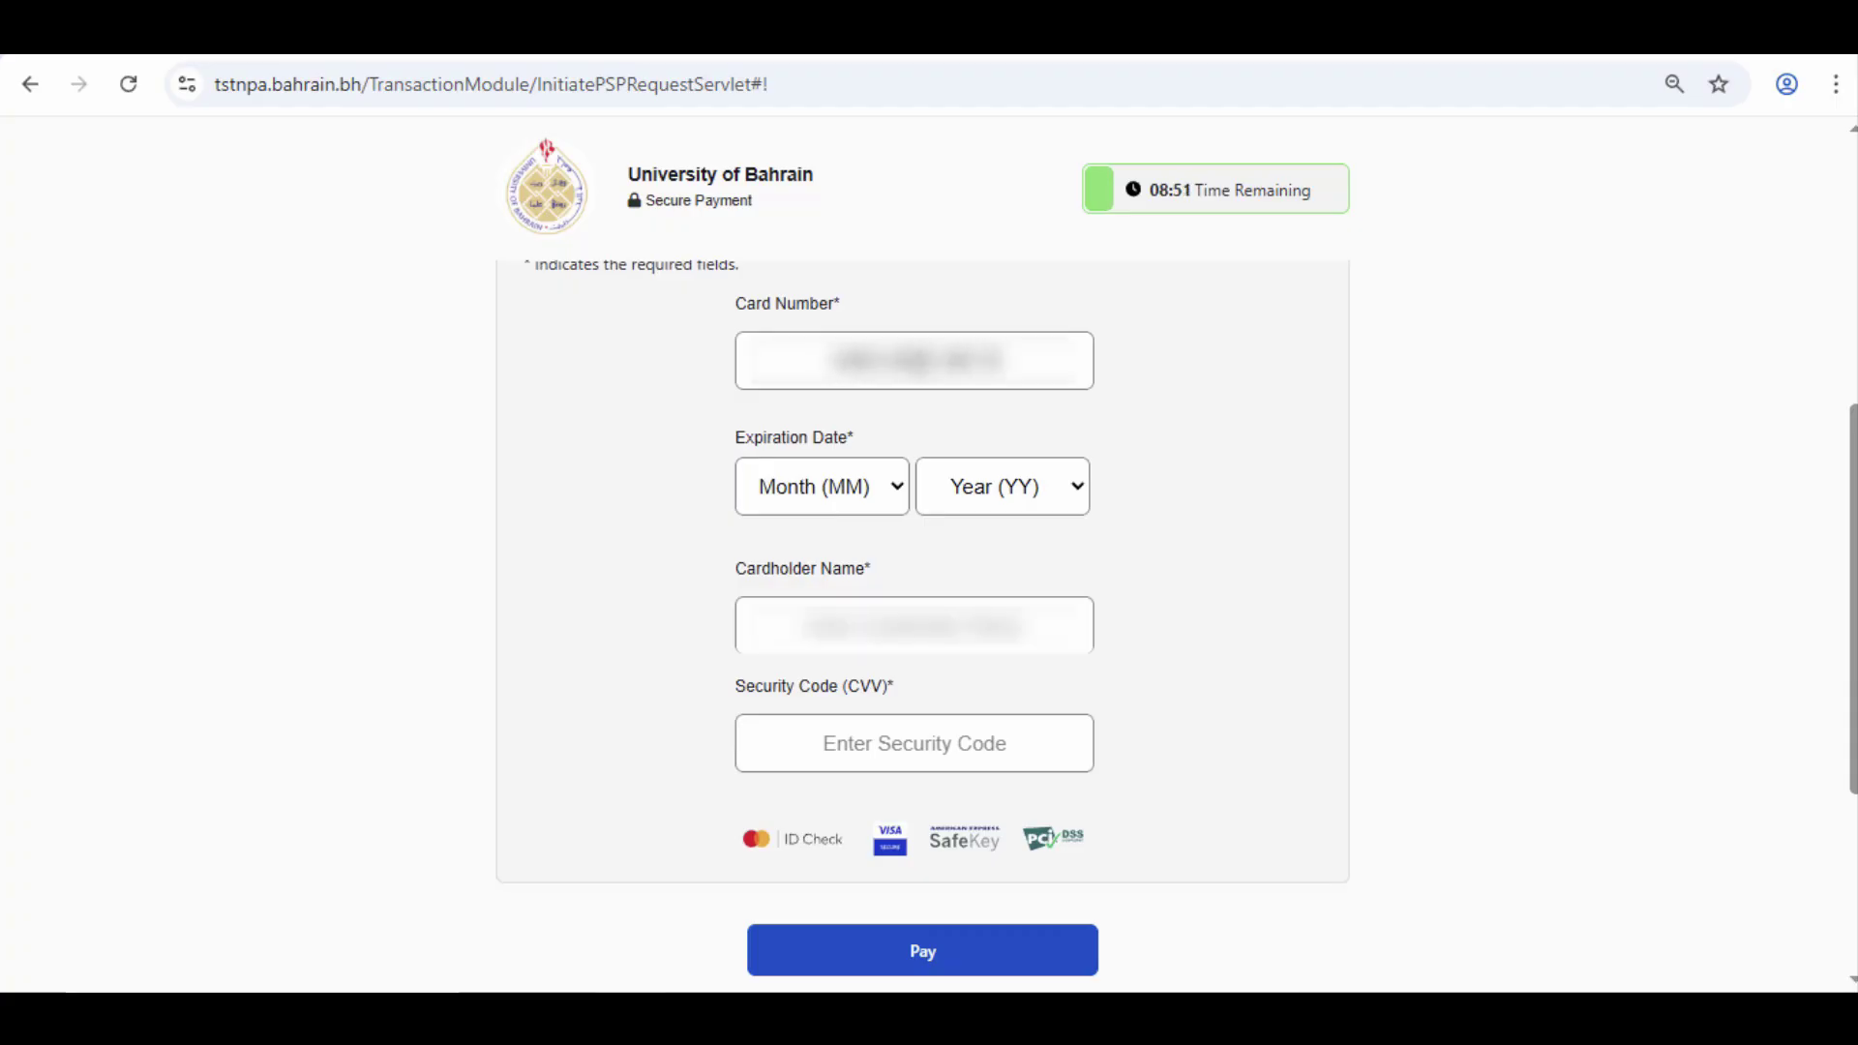
pyautogui.click(859, 498)
pyautogui.click(850, 944)
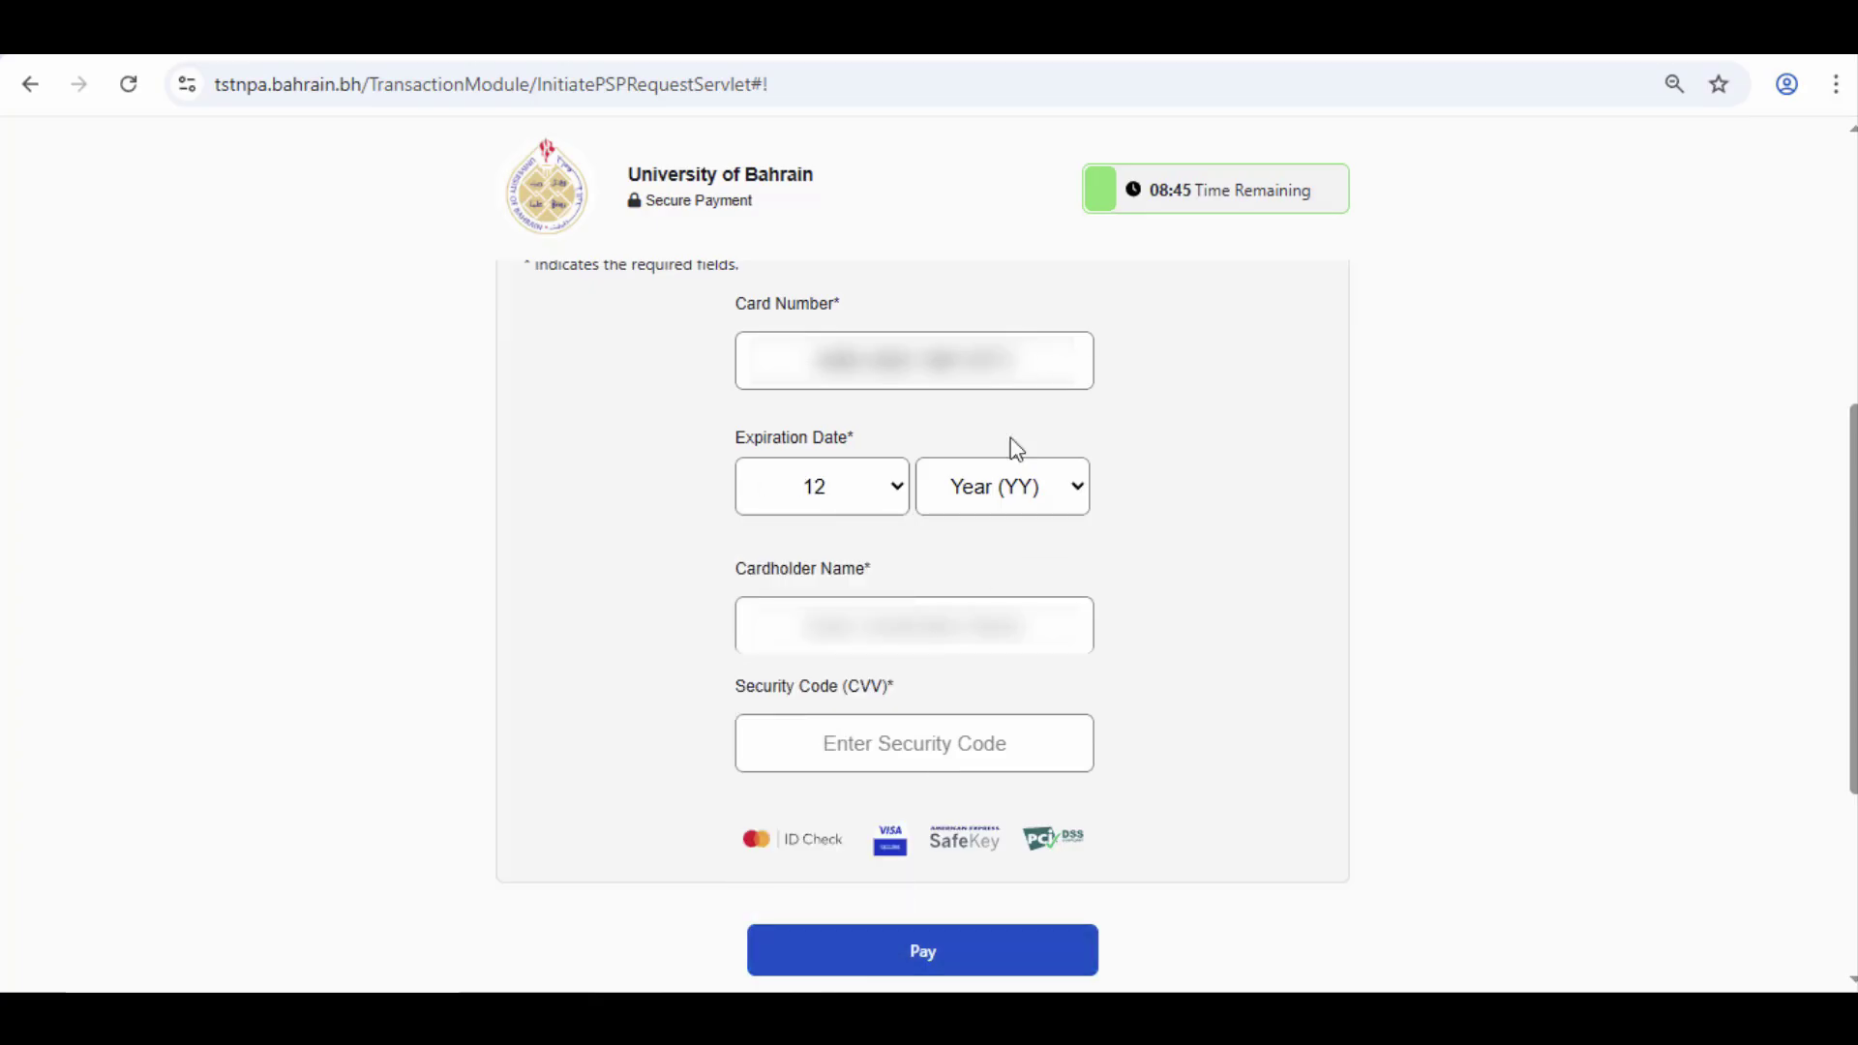
pyautogui.click(997, 494)
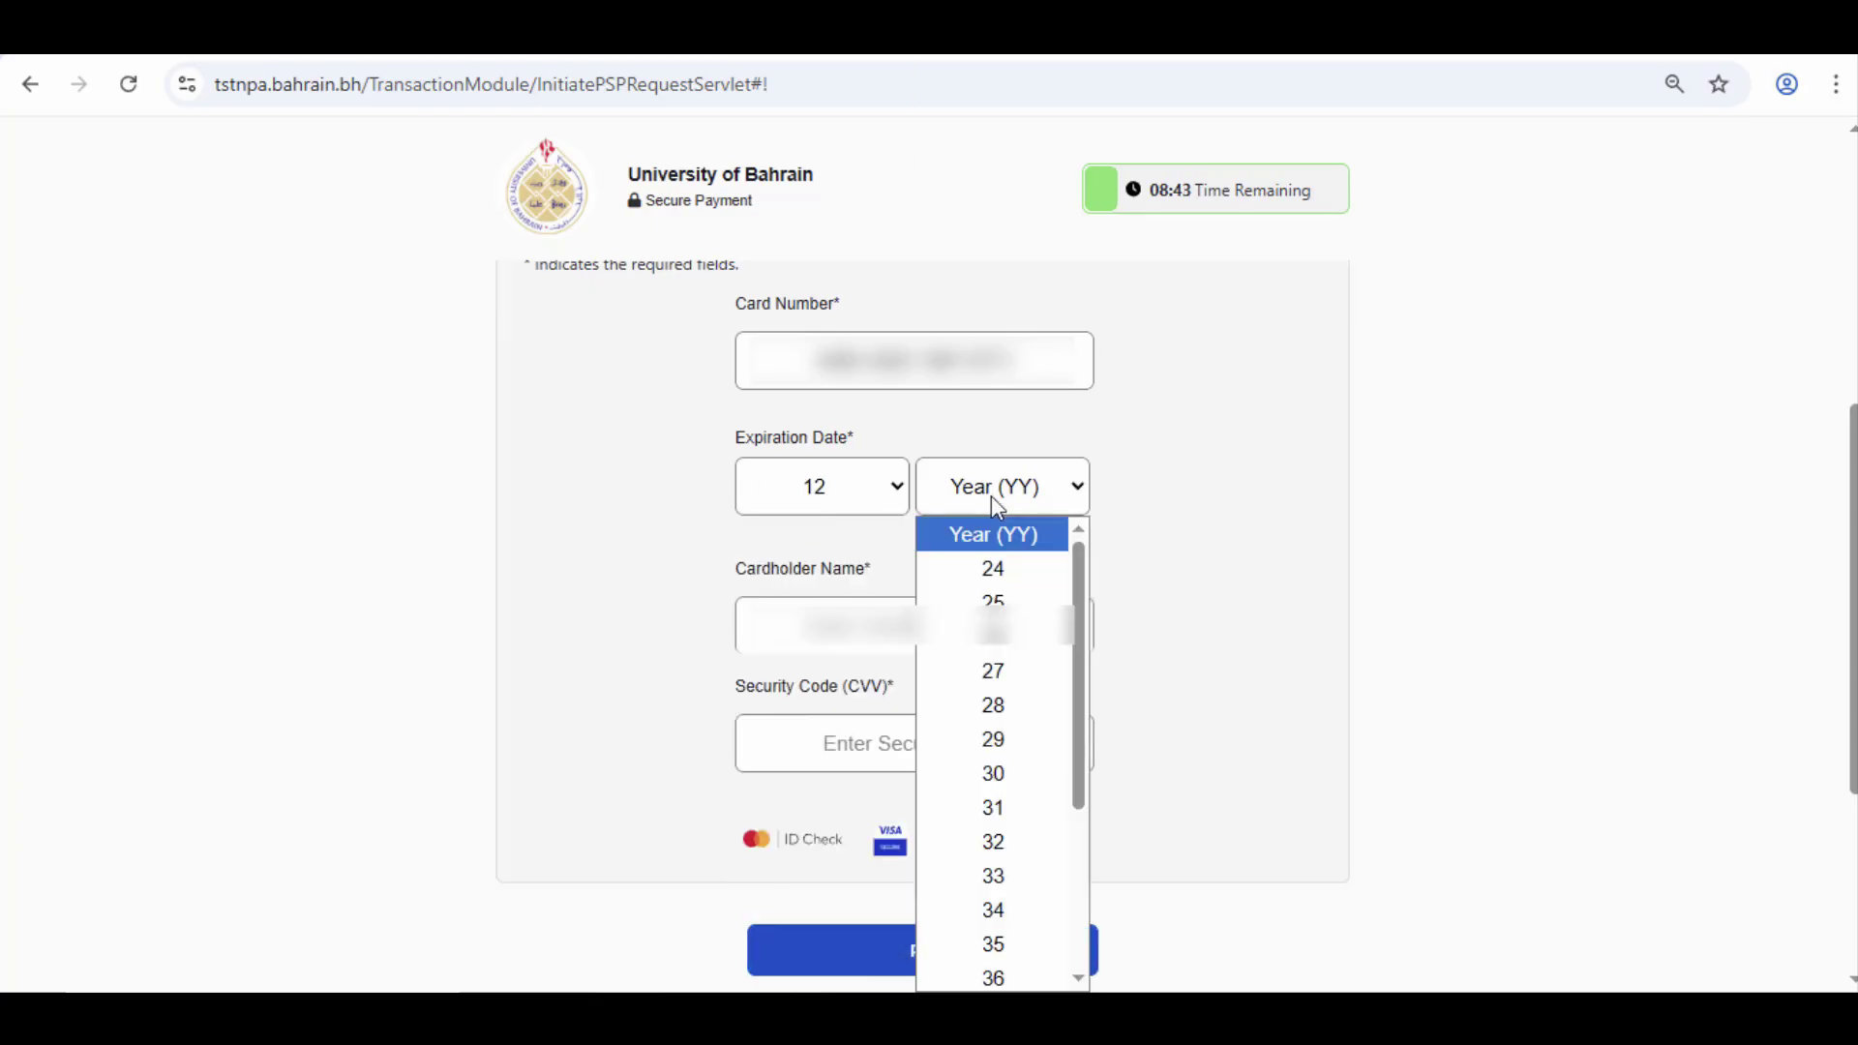
pyautogui.click(1026, 668)
# Enter the card's security code and submit the payment for verification.
pyautogui.write('unreadable')
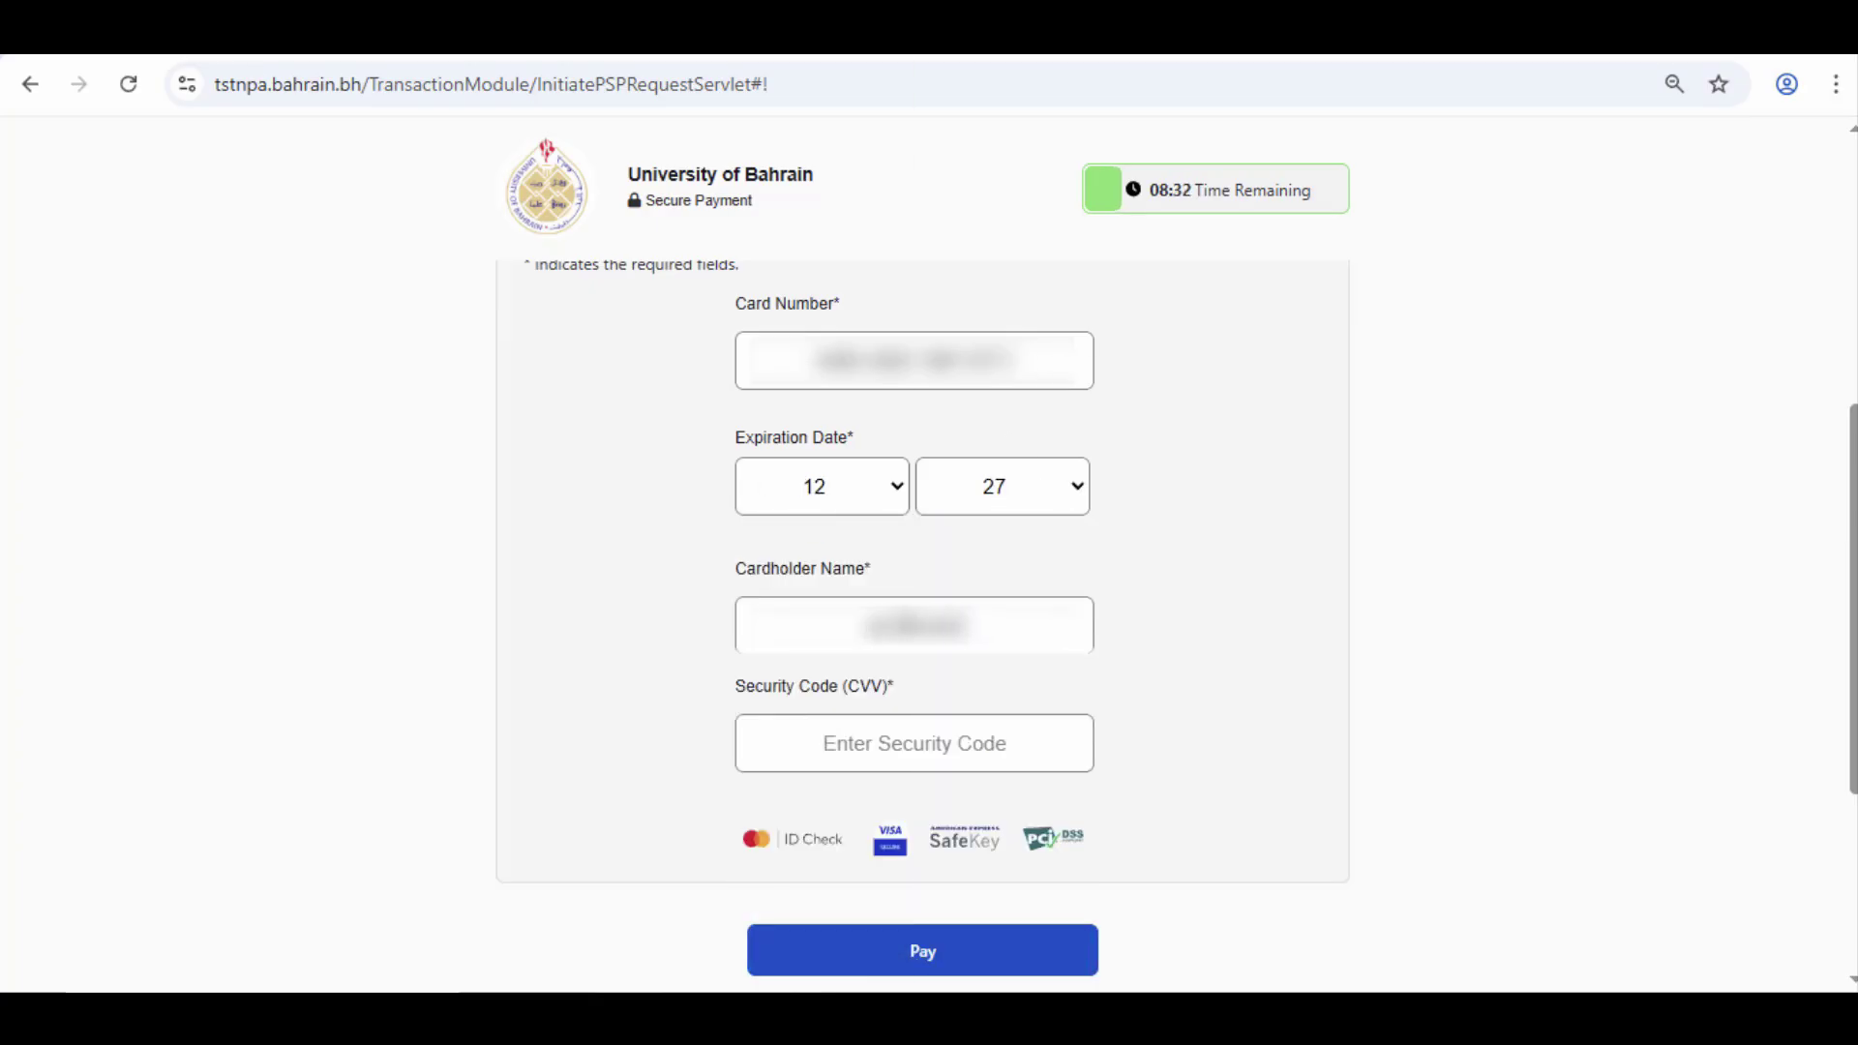
pyautogui.click(953, 751)
pyautogui.write('unreadable')
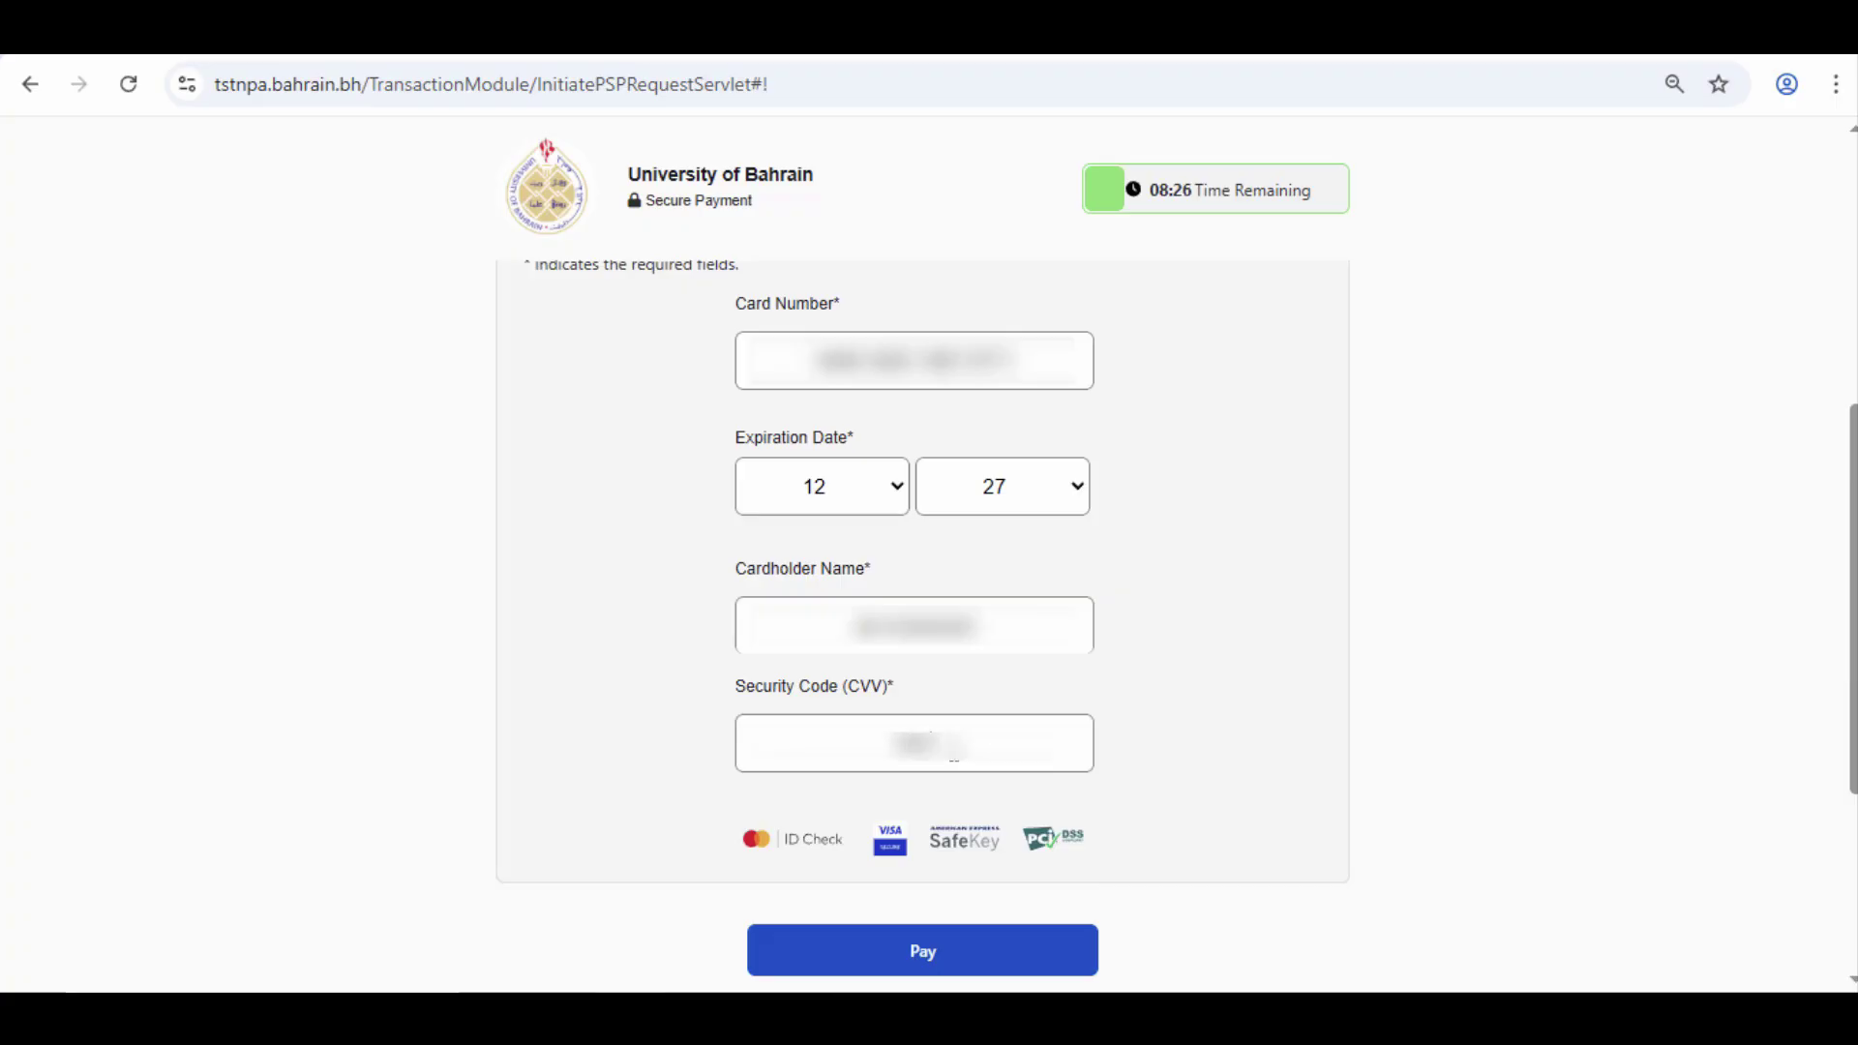
pyautogui.scroll(-1, 996, 871)
pyautogui.click(1029, 818)
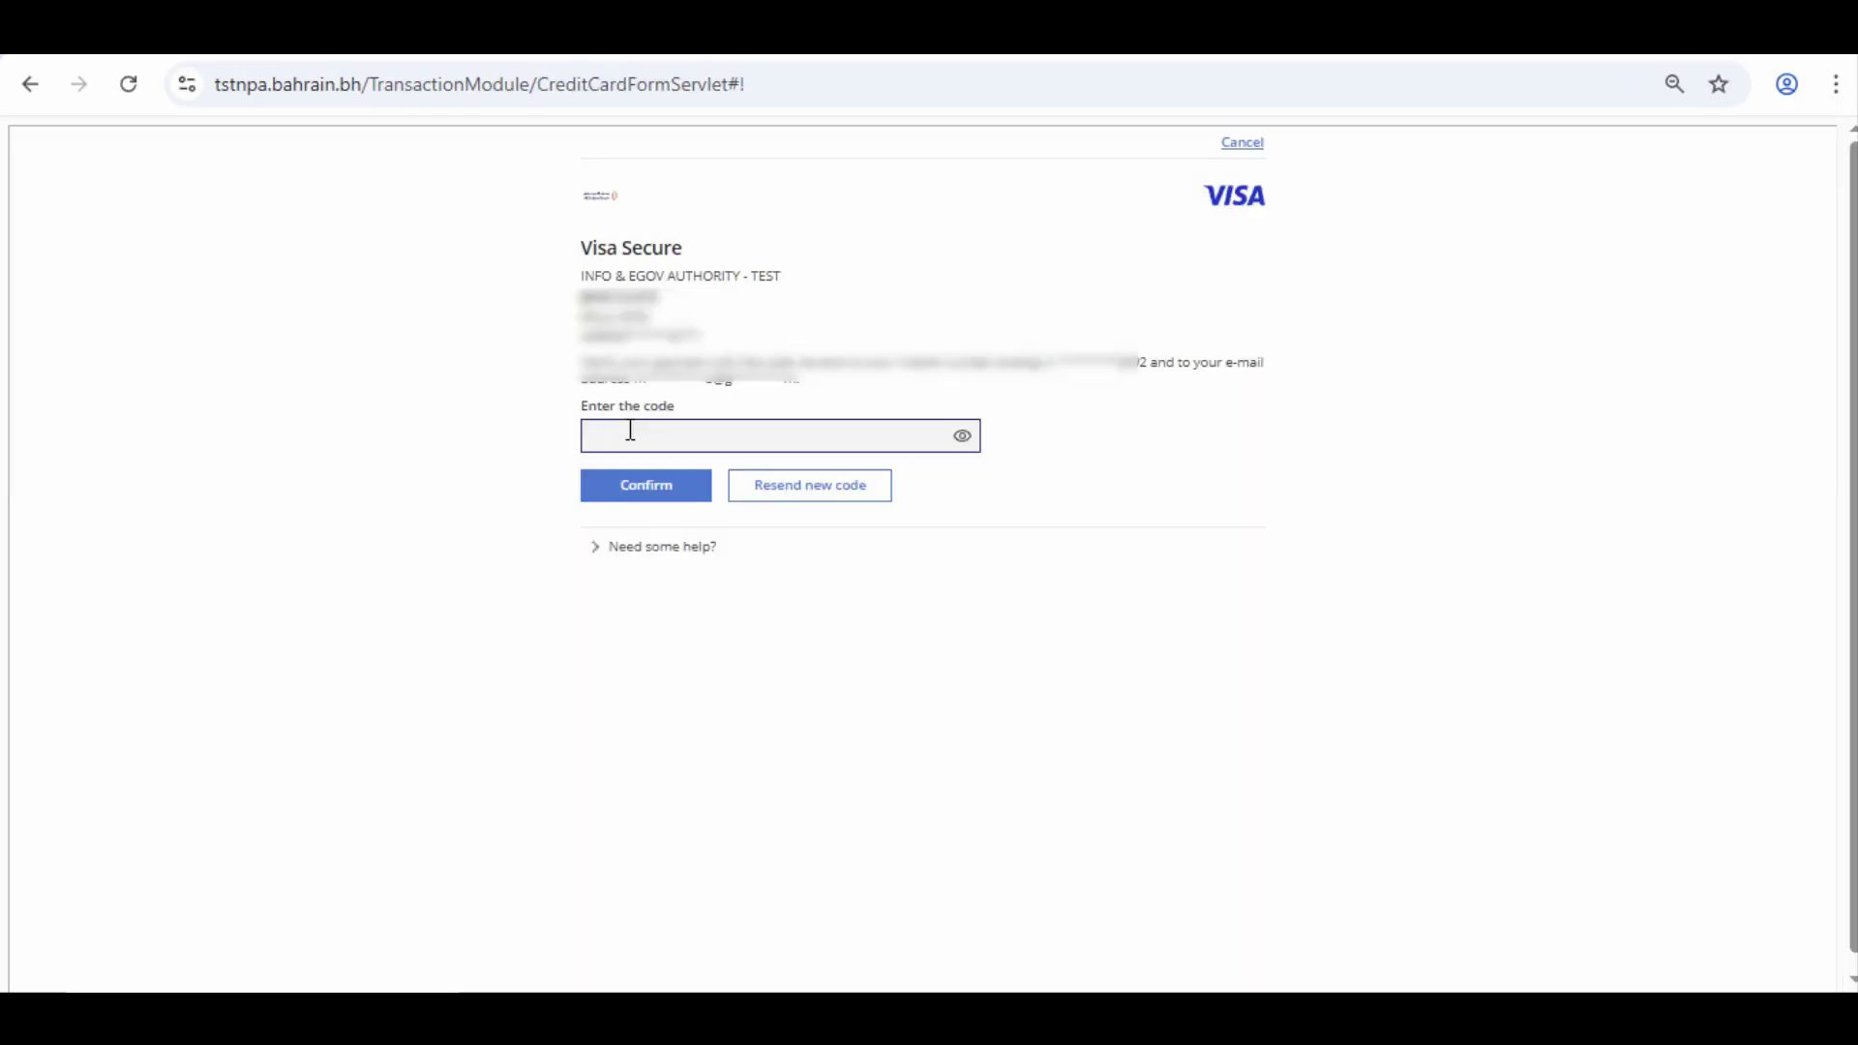
# Enter the Visa Secure verification code and confirm it to complete the payment.
pyautogui.write('unreadable')
pyautogui.click(656, 505)
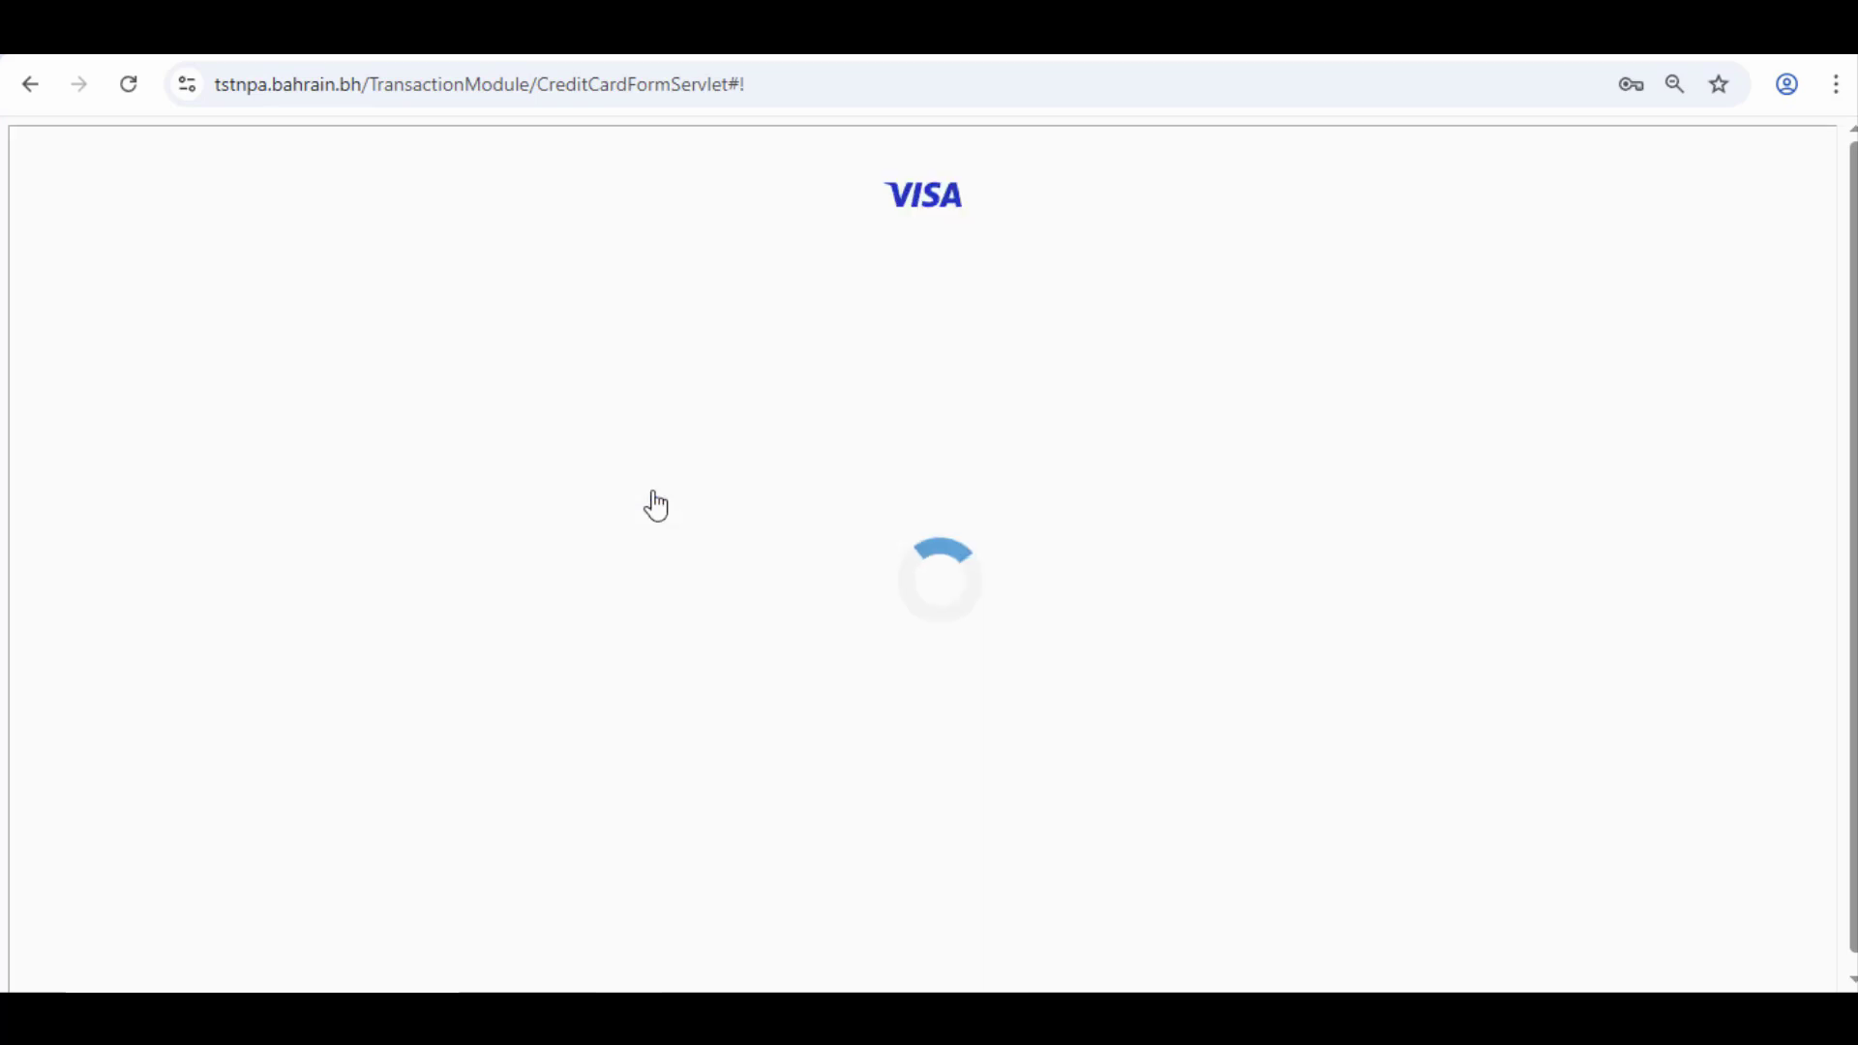